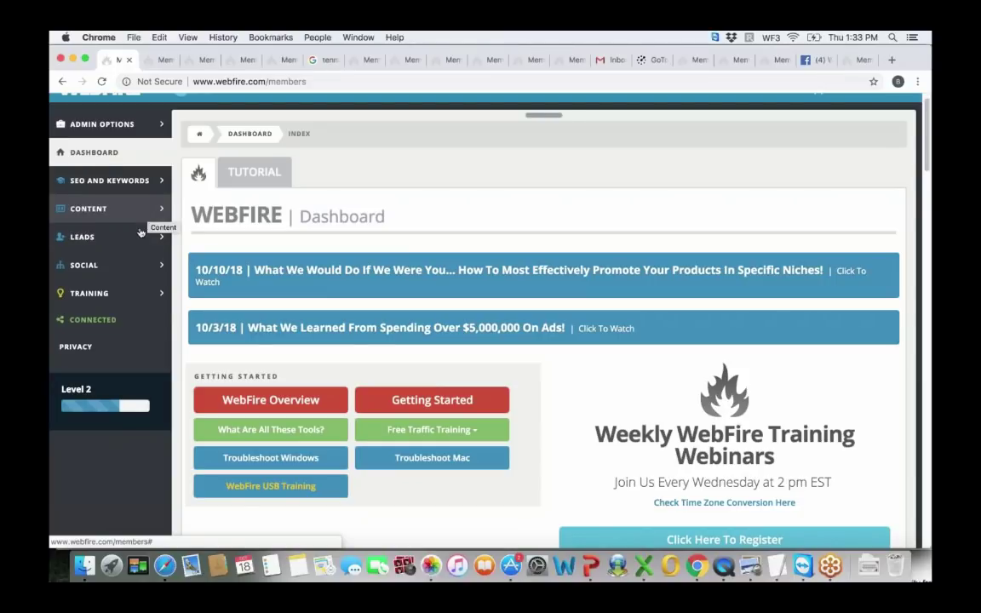
Look through the tools listed under the SEO and Keywords, Content, Leads and Social categories, collapsing each one again.
click(136, 179)
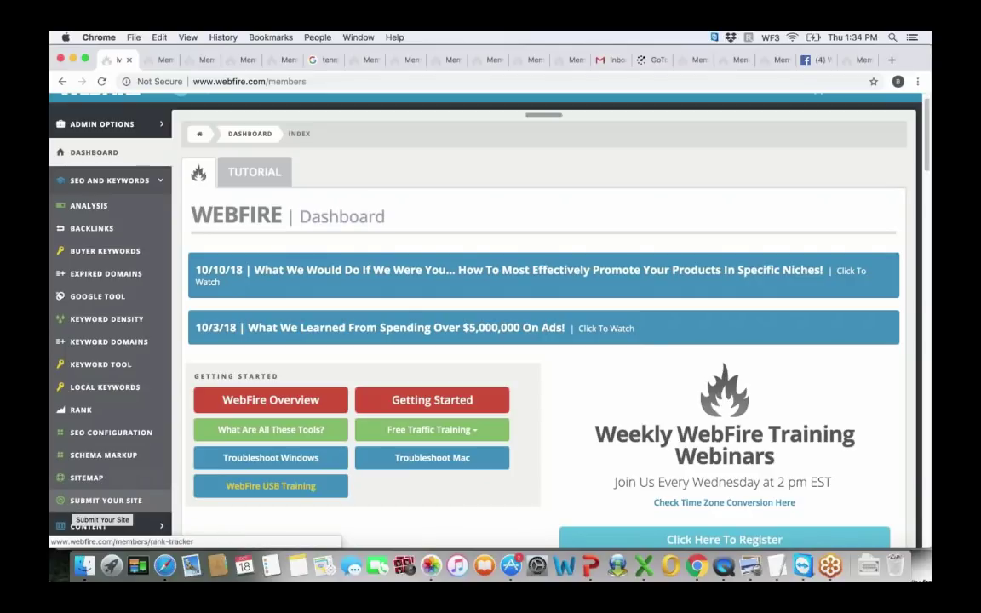
click(161, 182)
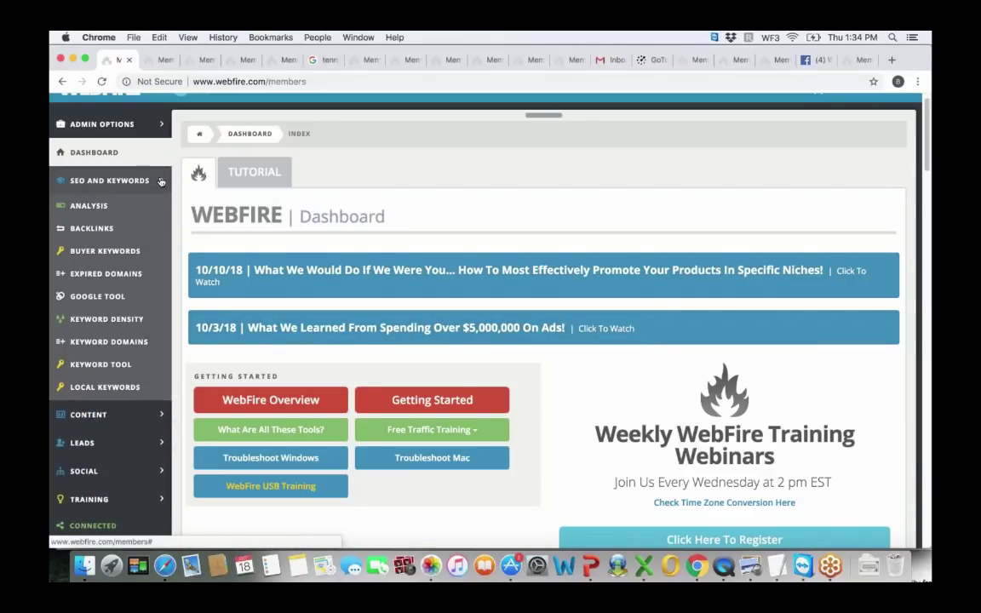
click(162, 209)
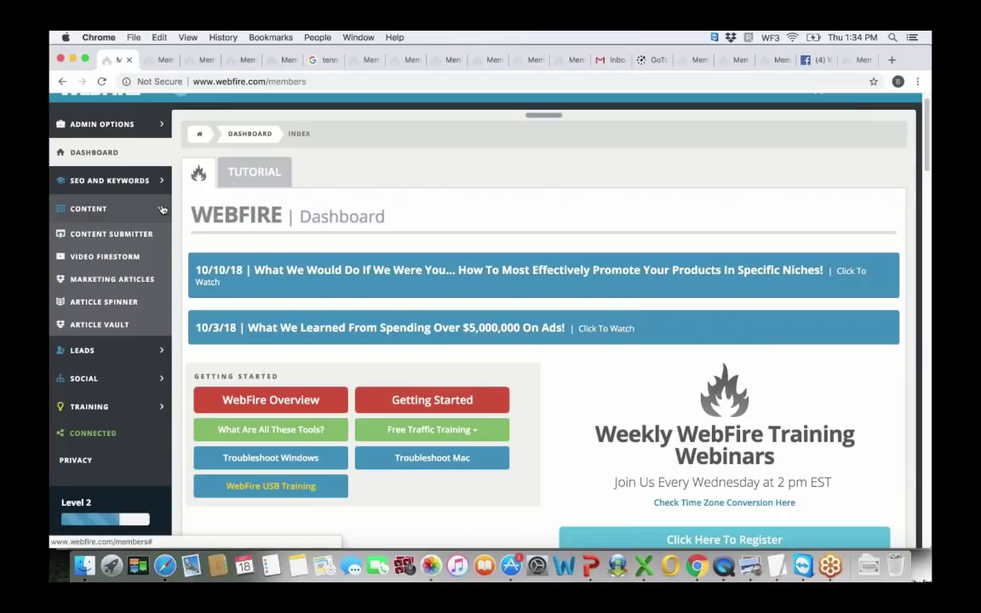
click(161, 209)
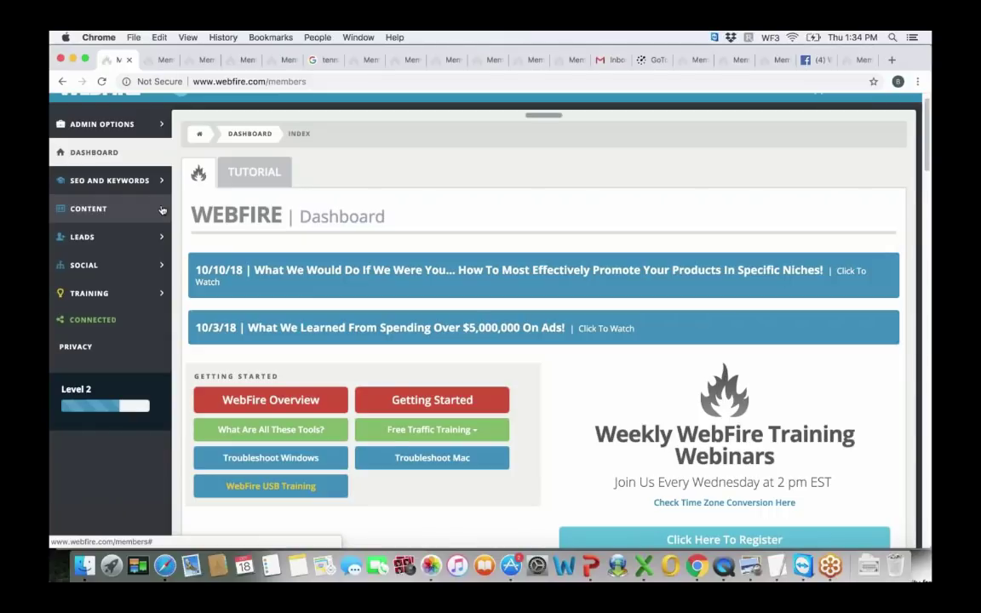
click(161, 236)
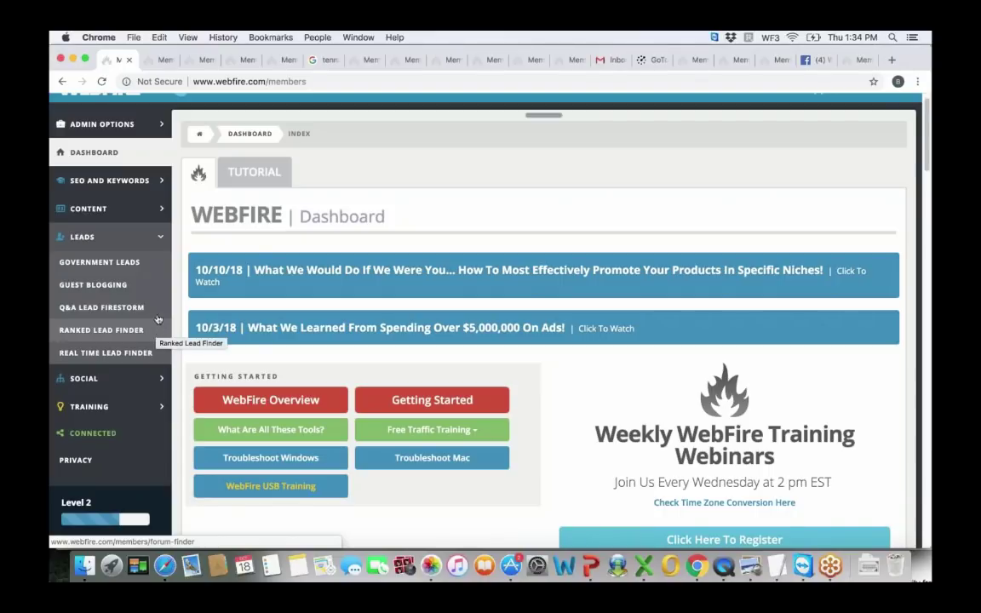
click(161, 238)
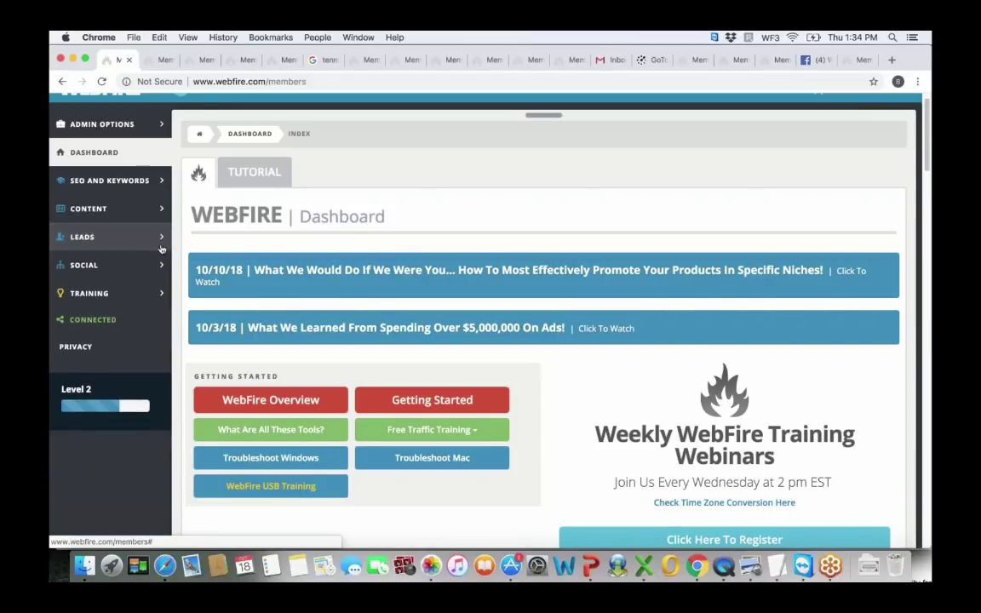
click(161, 265)
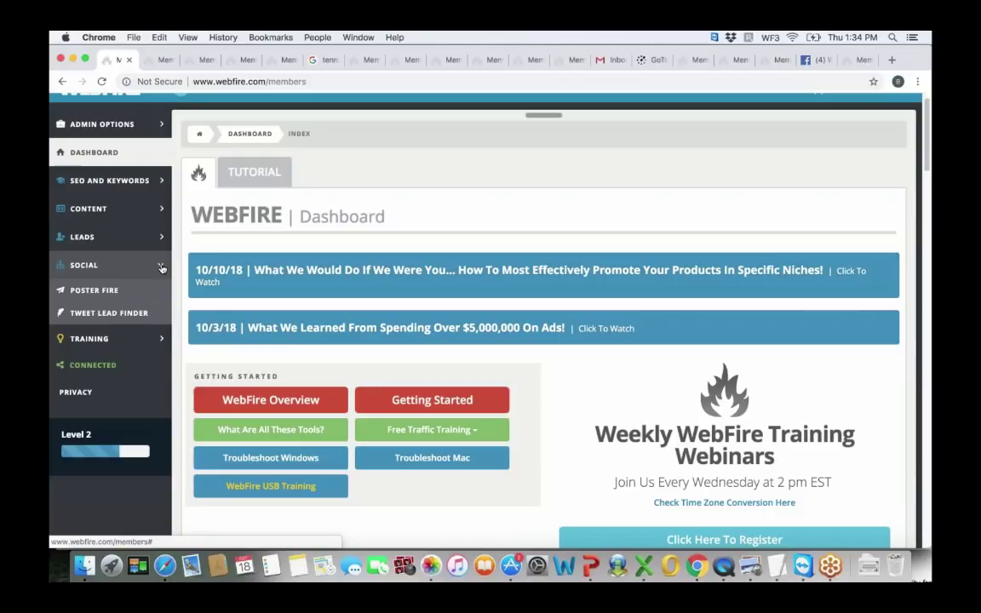
click(161, 267)
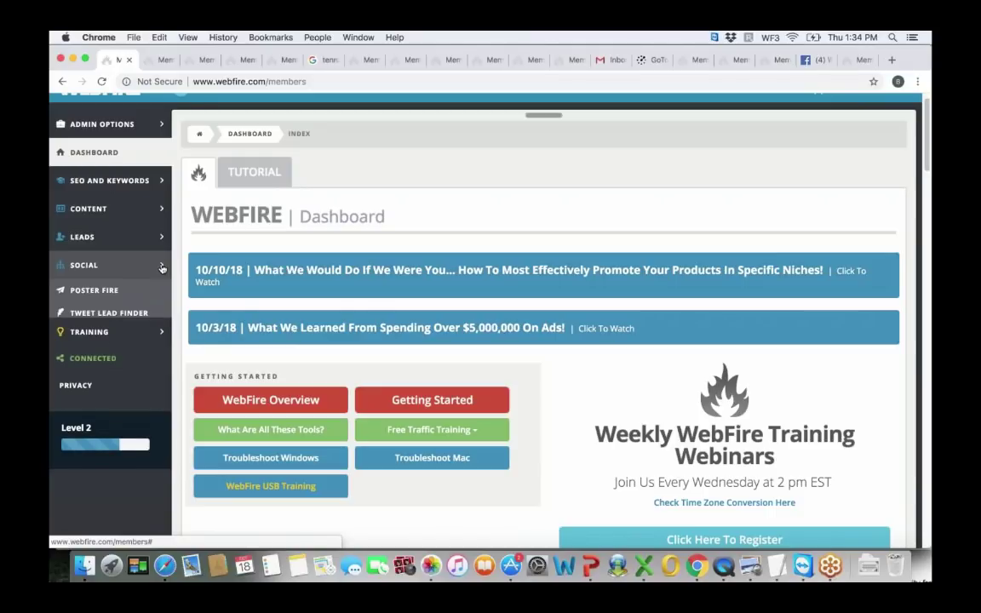
Look through the Training category and its Wednesday Training video list, and collapse both again.
click(160, 293)
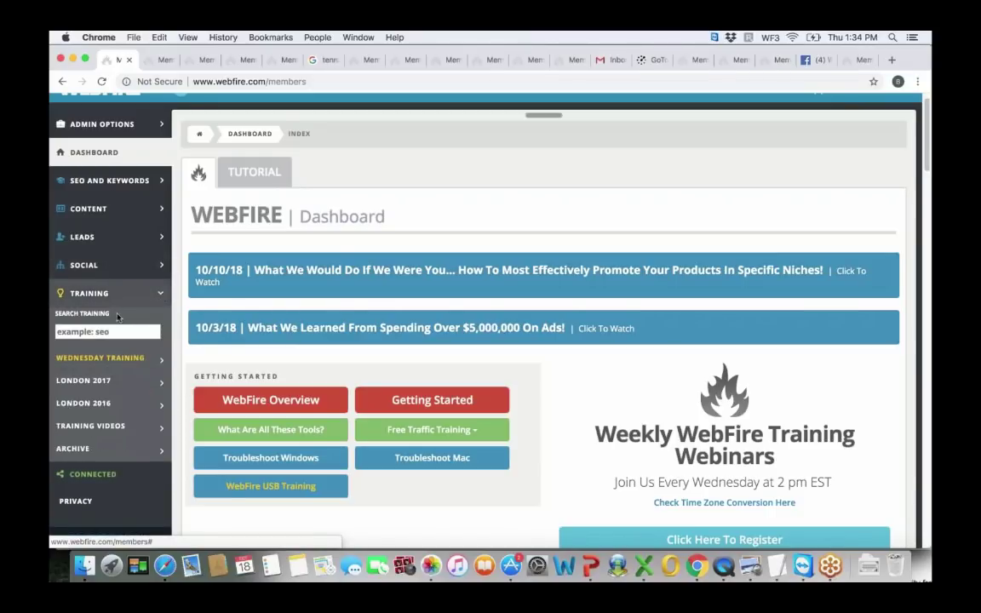
click(157, 360)
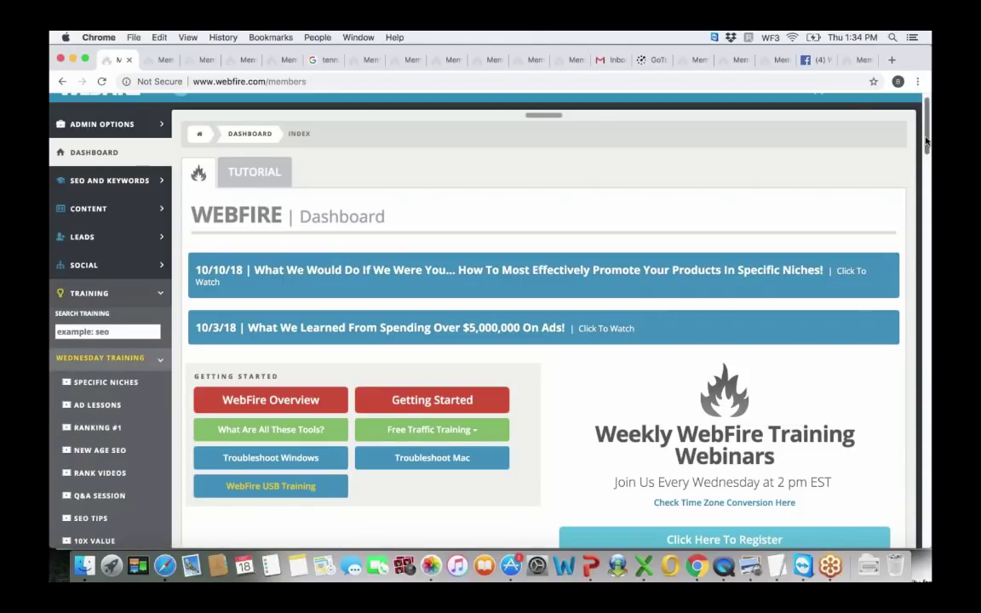
mouse_move(925, 142)
mouse_down()
mouse_move(924, 176)
mouse_move(925, 154)
mouse_up()
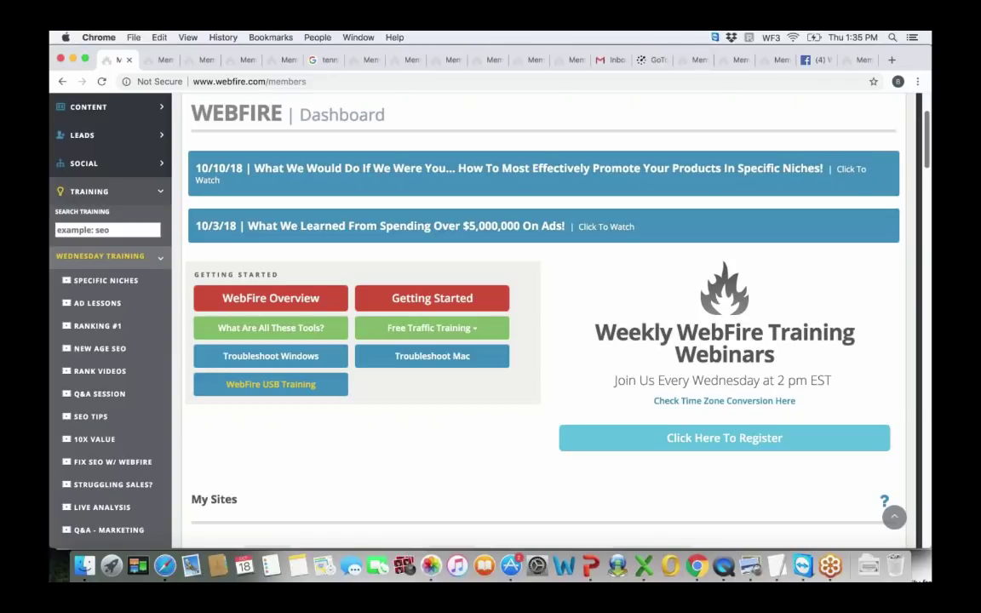
click(160, 263)
scroll(927, 156, up, 1)
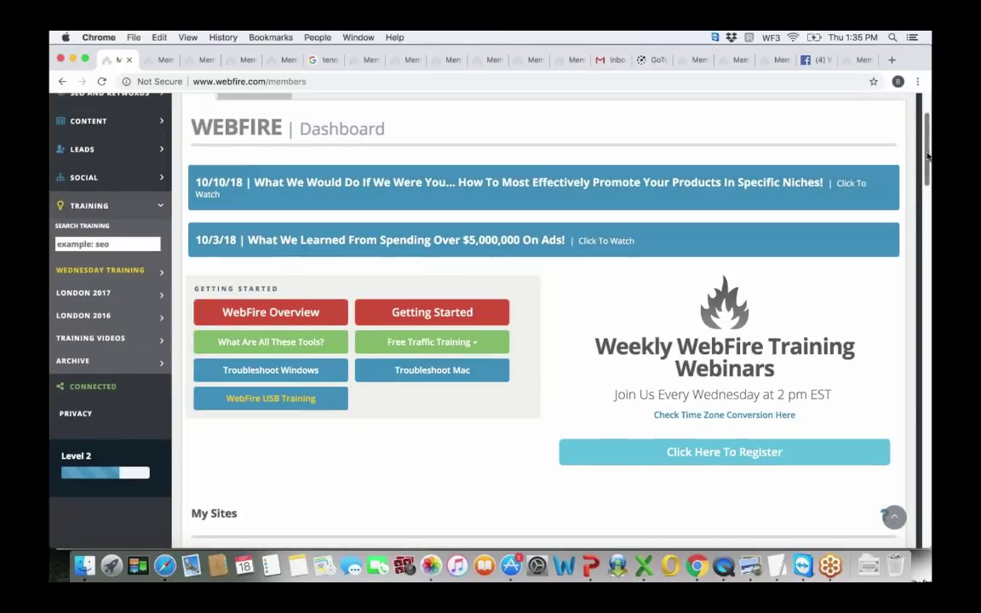
drag(927, 156, 923, 145)
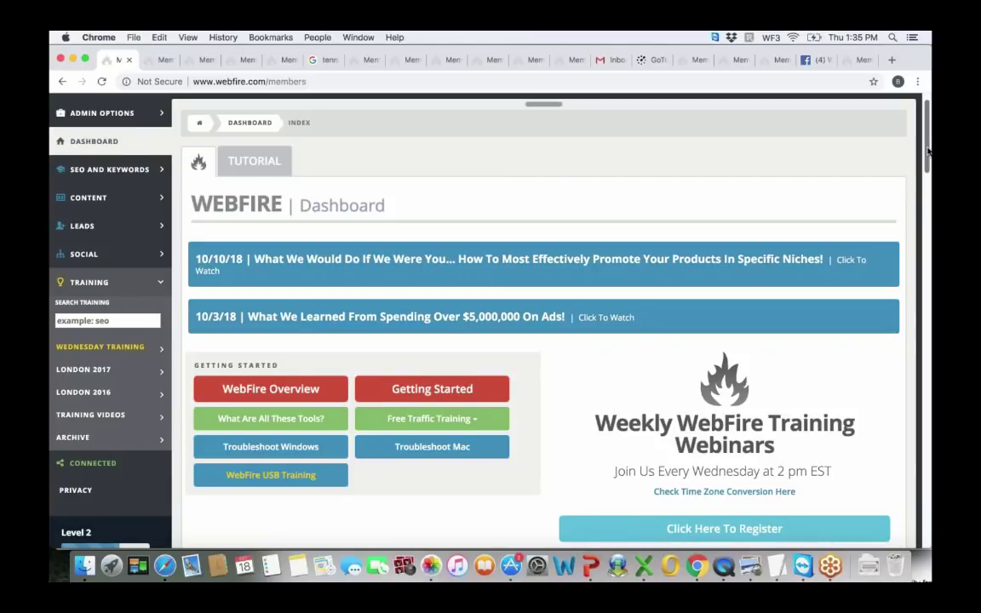
scroll(927, 150, up, 1)
scroll(928, 150, down, 1)
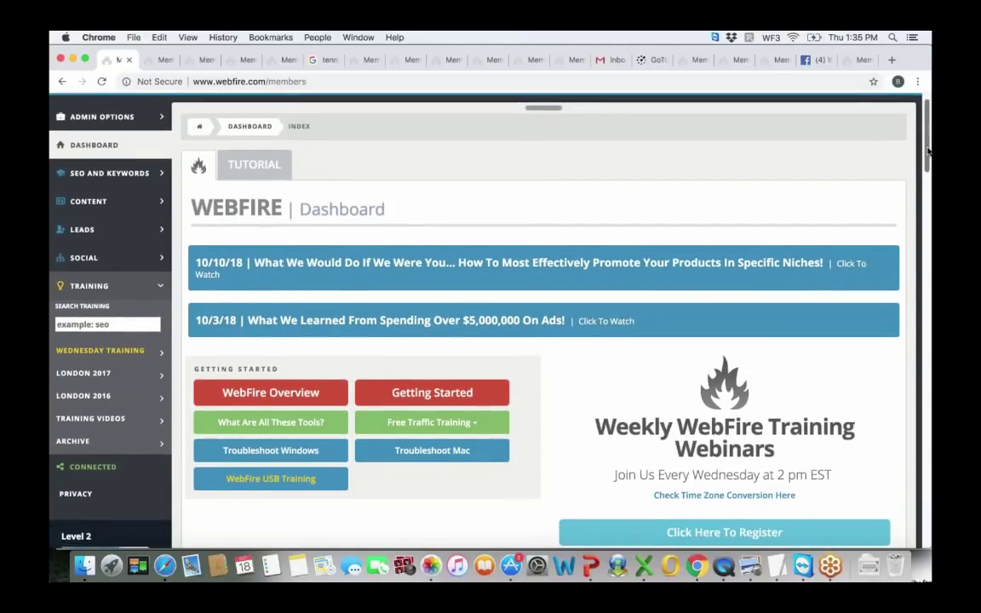
scroll(929, 148, up, 1)
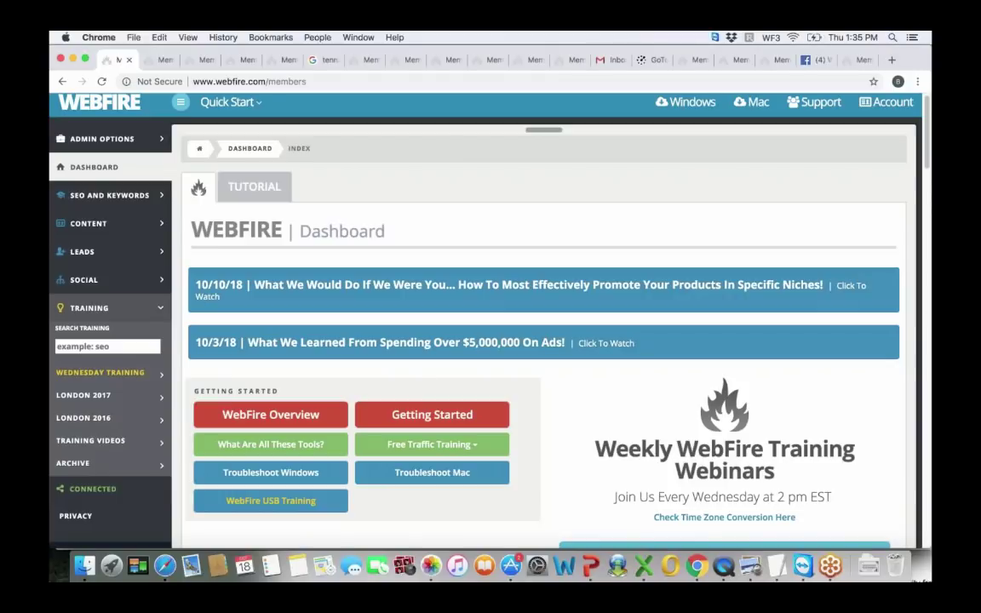
click(162, 309)
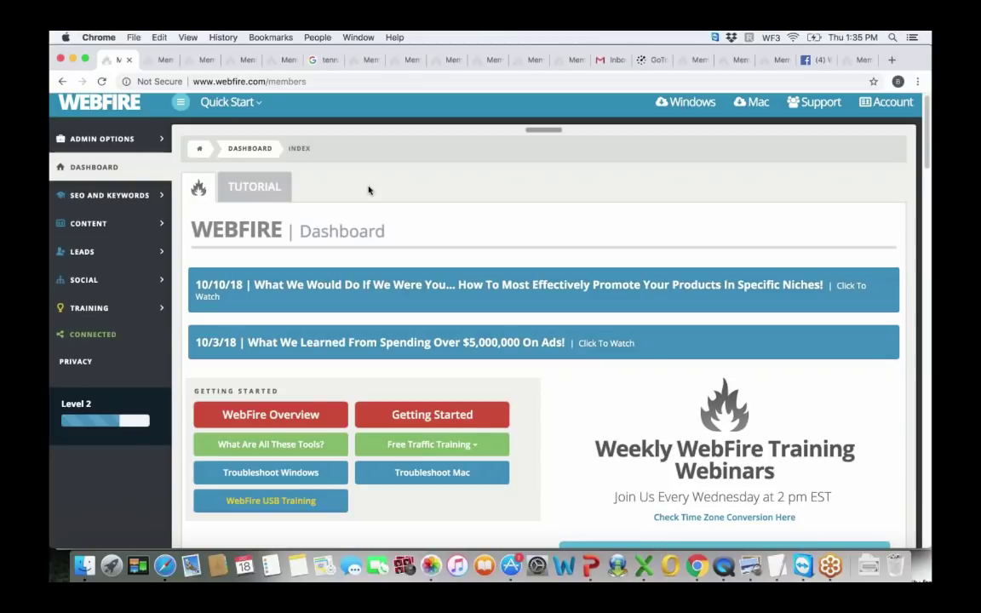
Open the Keyword Tool results for "massage chair" and examine the competition figures and scores down the keyword table.
click(158, 65)
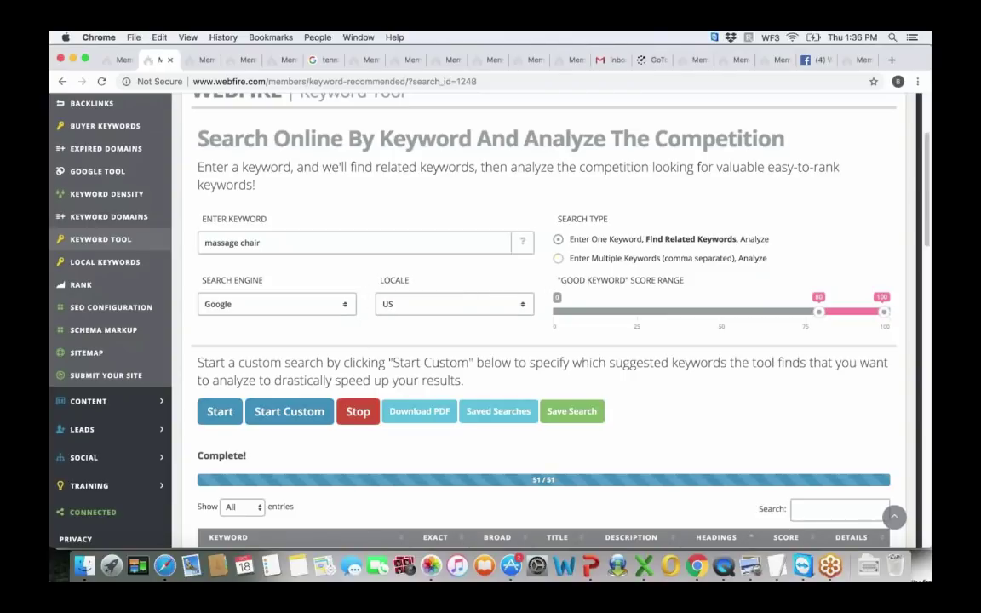
drag(926, 163, 915, 273)
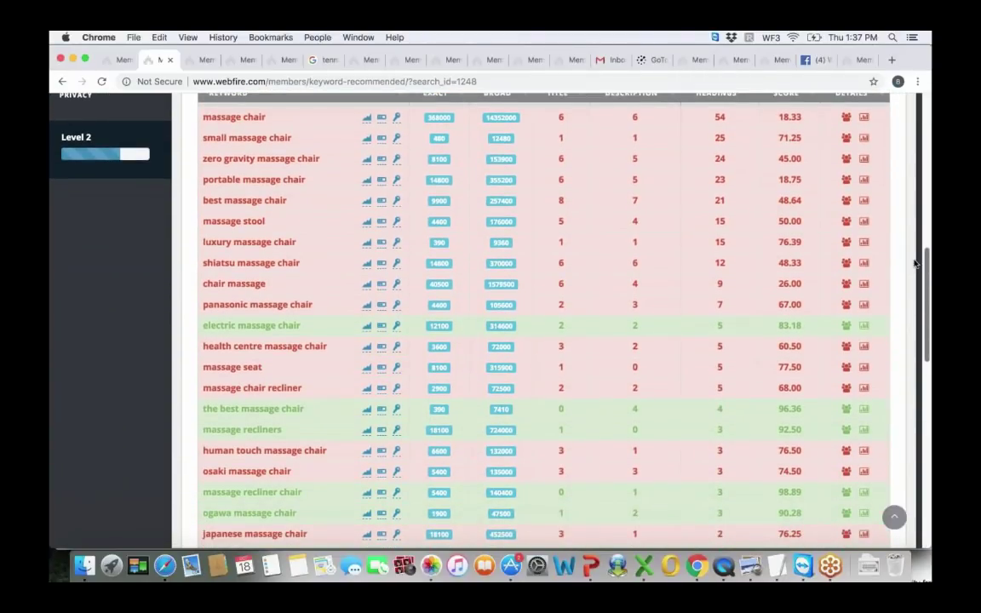
mouse_move(915, 262)
mouse_down()
mouse_move(917, 239)
mouse_move(917, 247)
mouse_up()
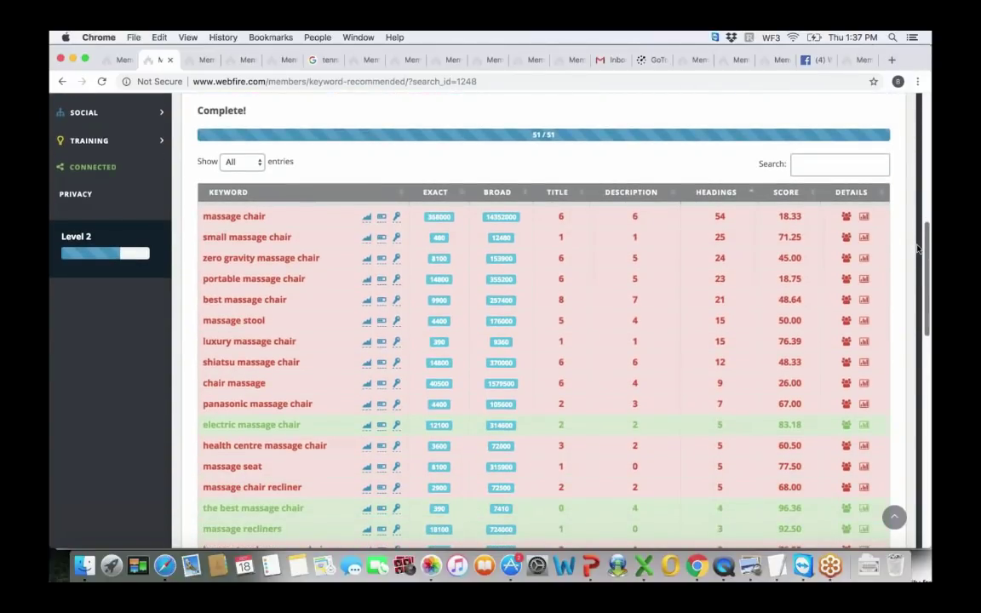
drag(917, 248, 918, 269)
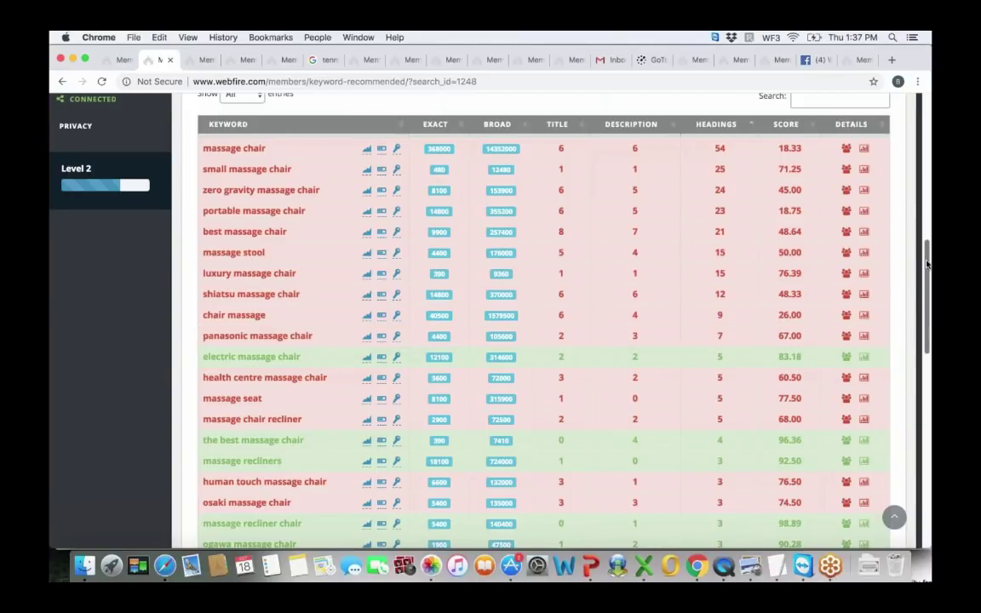
scroll(926, 268, down, 1)
scroll(926, 268, down, 5)
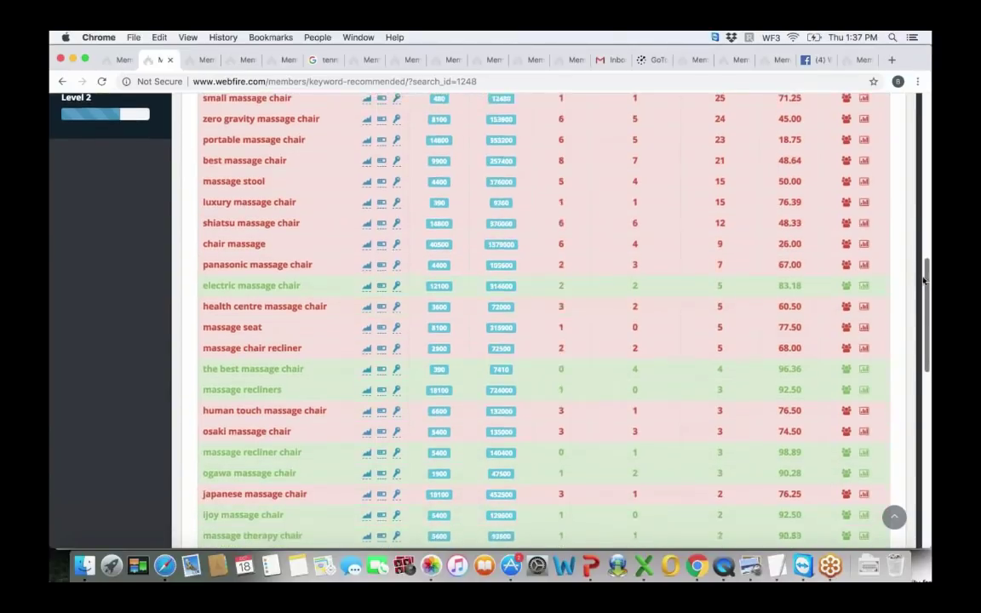
scroll(924, 270, up, 7)
scroll(922, 260, down, 1)
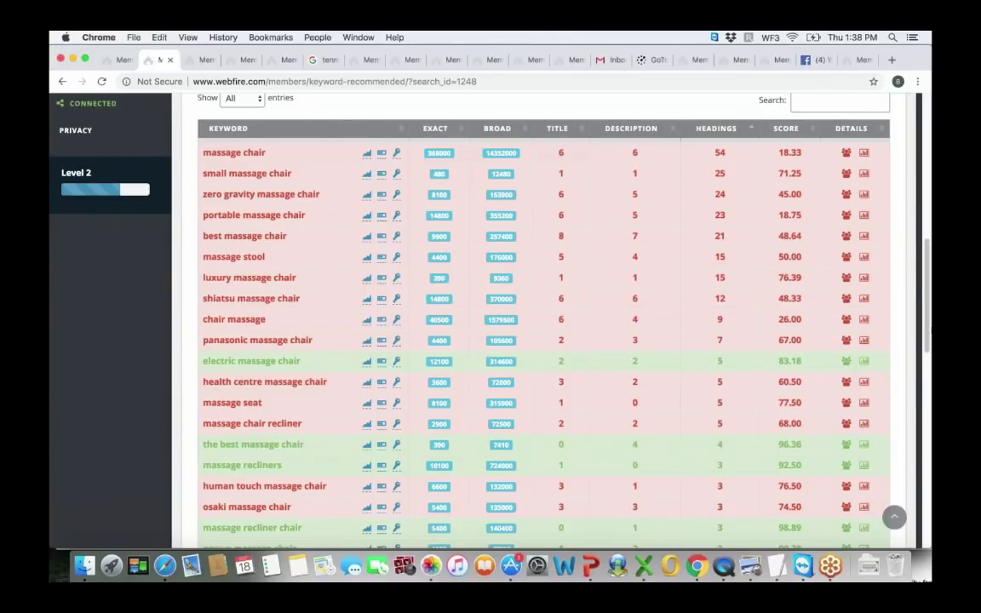
drag(925, 298, 925, 338)
scroll(900, 299, up, 2)
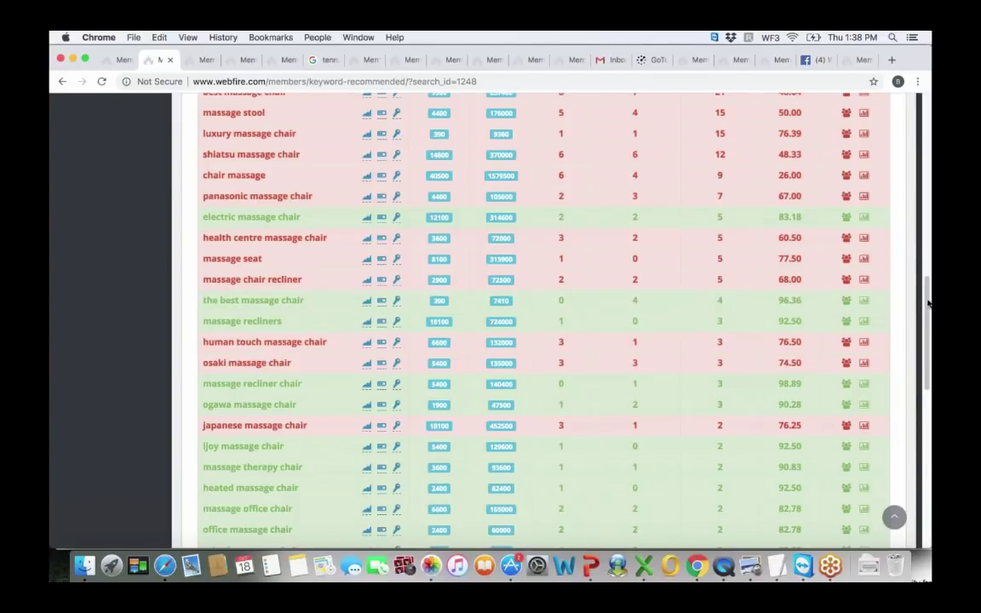
drag(927, 307, 929, 379)
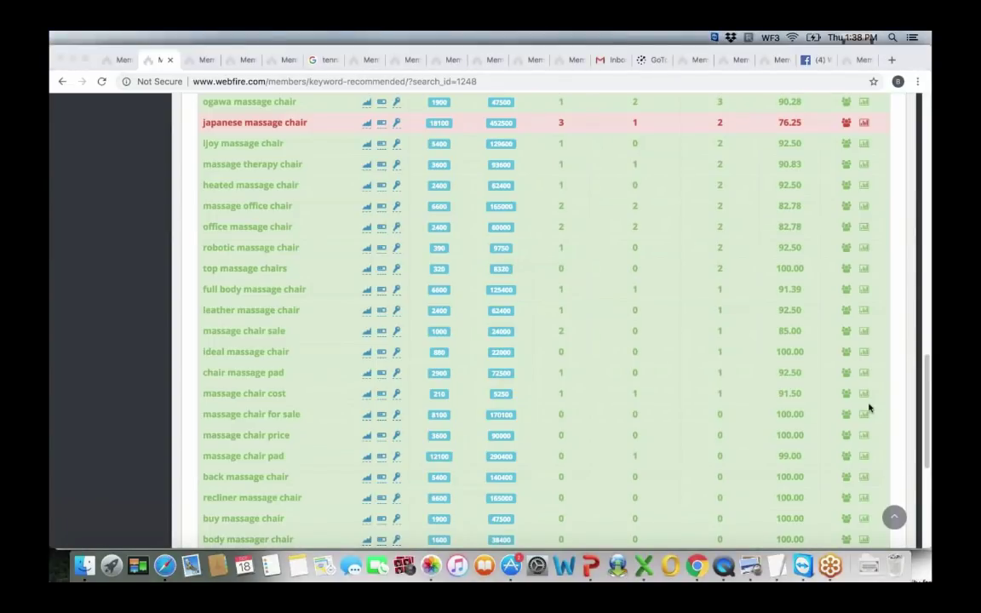
Go back to the first massage chair keywords to review their heading counts, and return to the search settings above the table.
drag(926, 369, 915, 269)
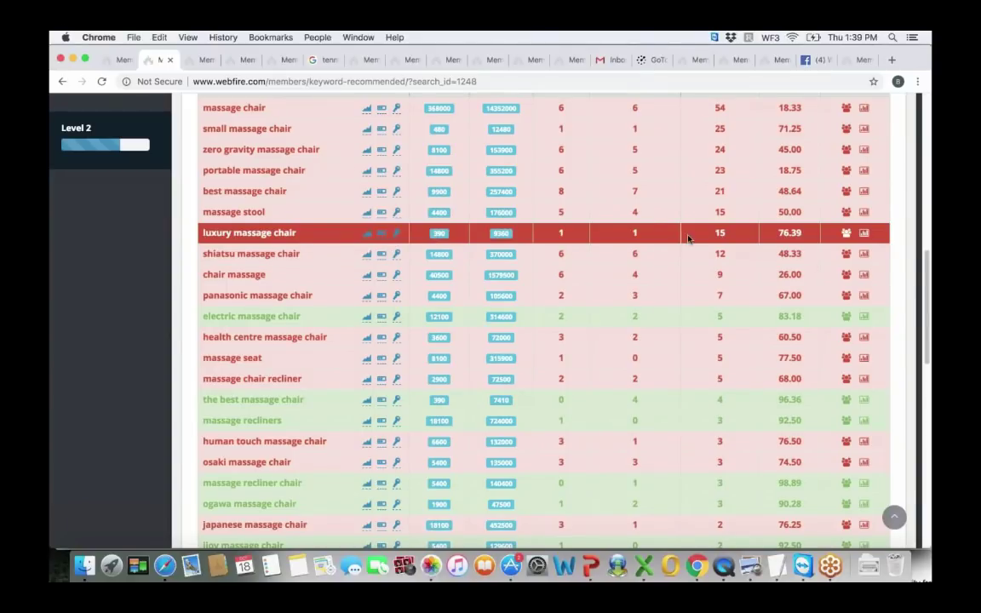
scroll(925, 300, up, 1)
scroll(925, 300, up, 2)
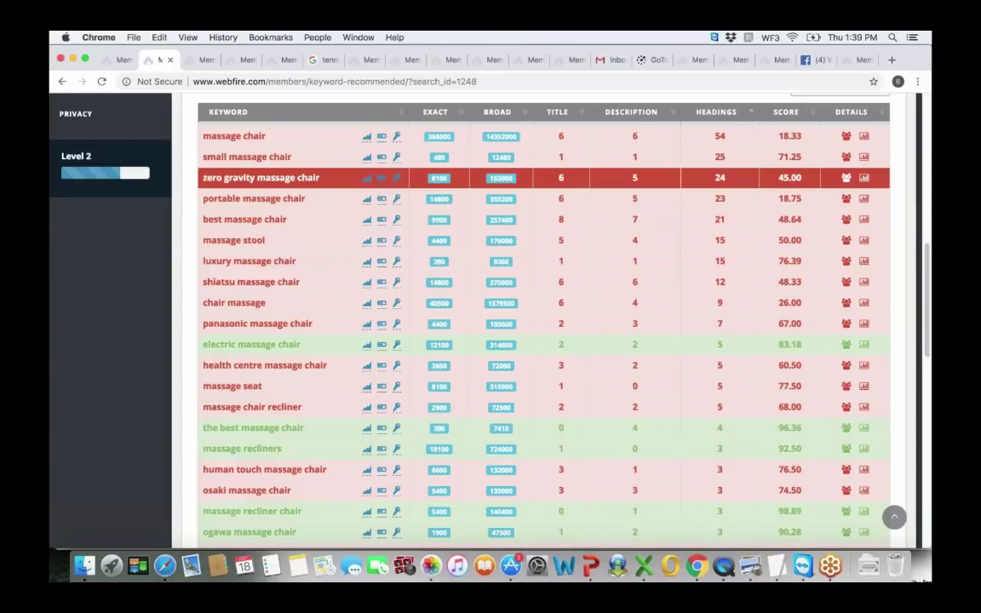
scroll(925, 308, down, 1)
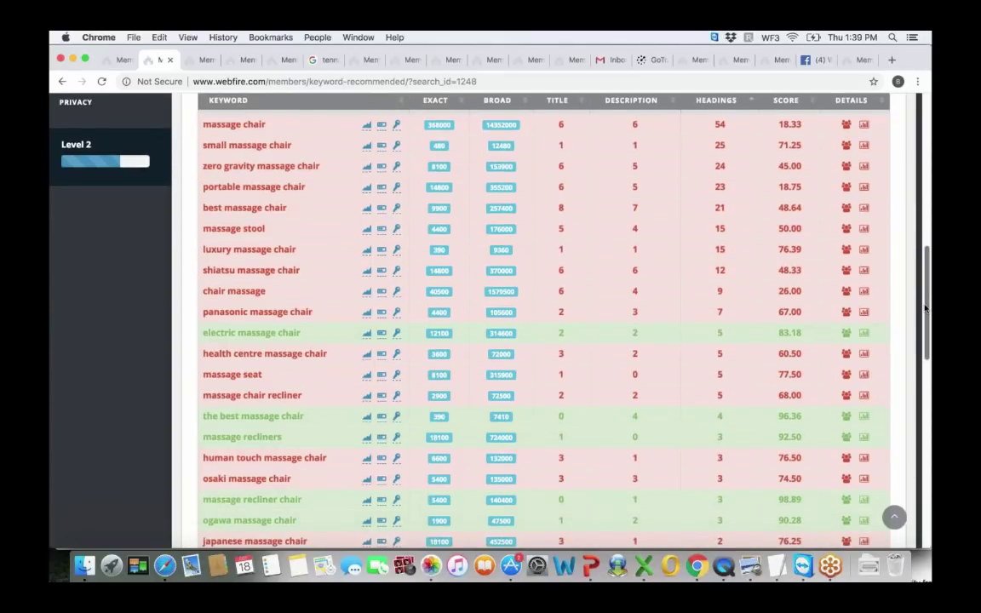
drag(926, 308, 928, 241)
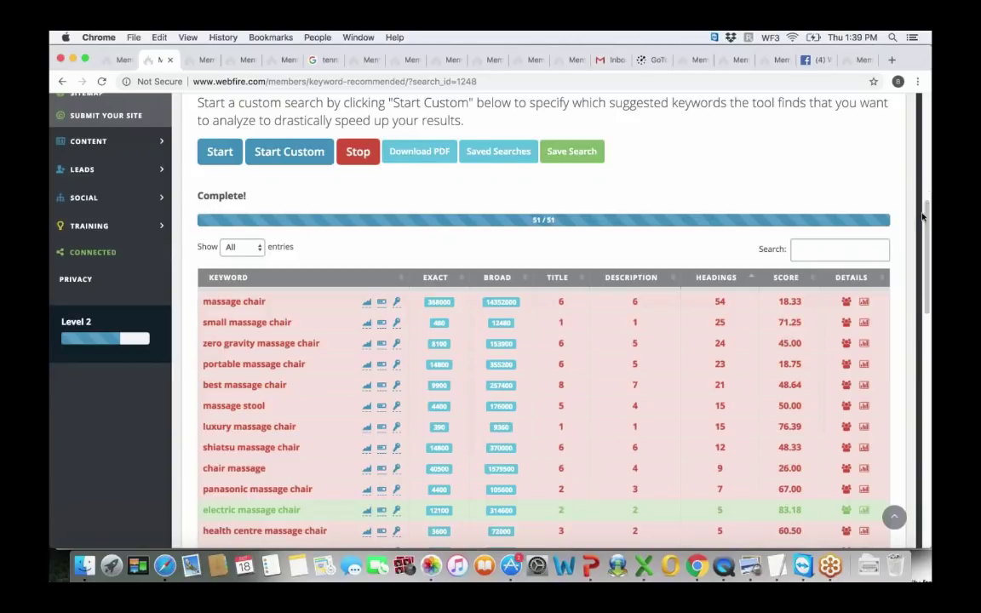
scroll(926, 204, up, 2)
scroll(926, 204, up, 2)
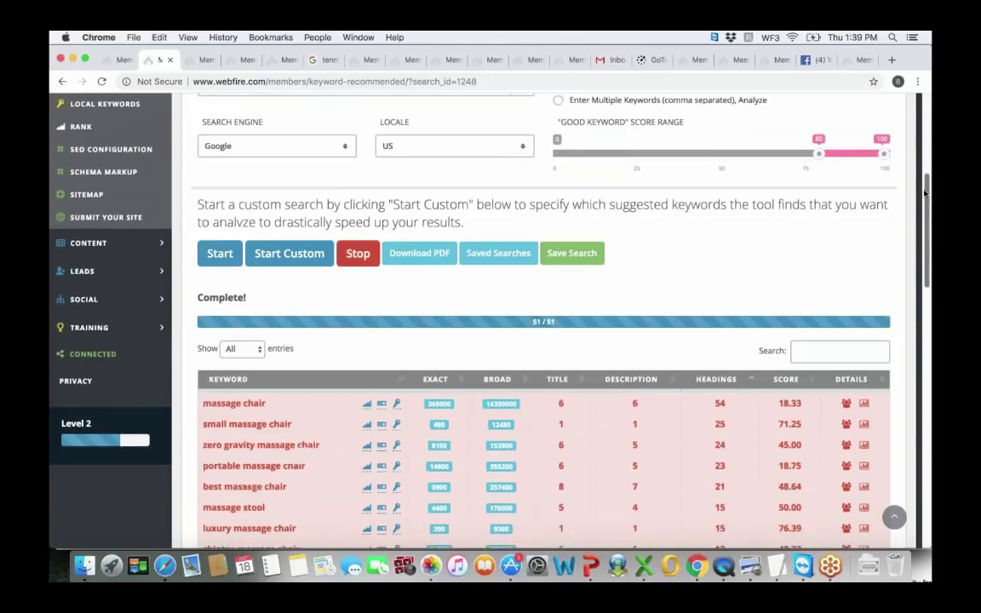
View the Keyword Domain Finder set up for "massage chair", and review the on-page findings in the genesisexteriors.com site analysis.
click(201, 61)
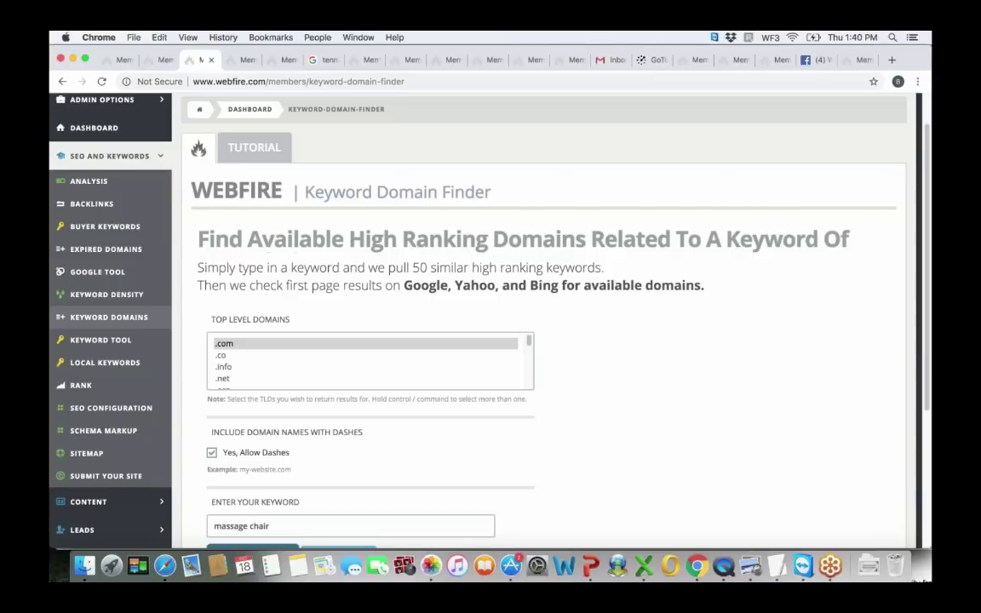
click(240, 60)
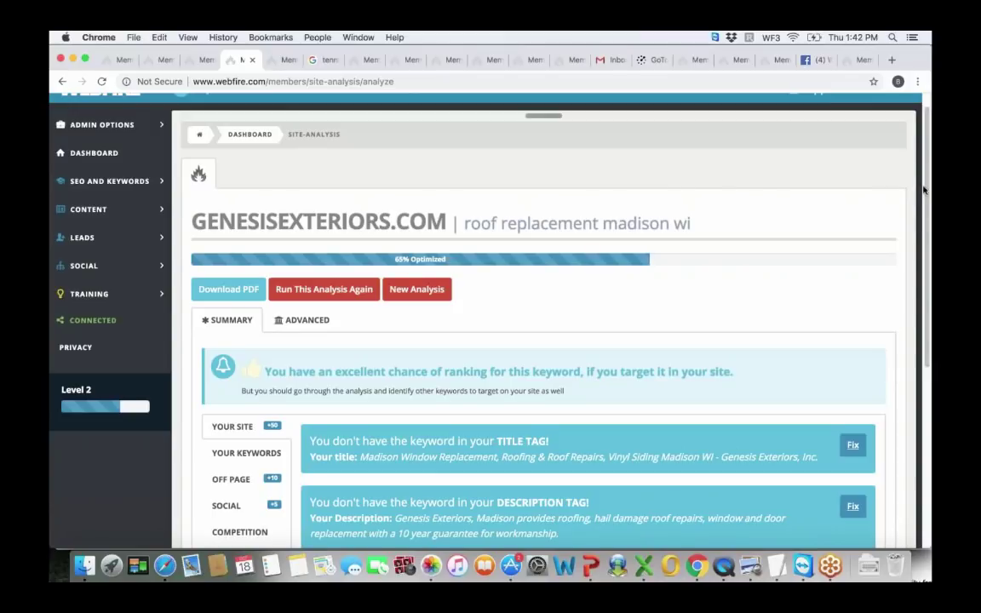
drag(923, 190, 928, 328)
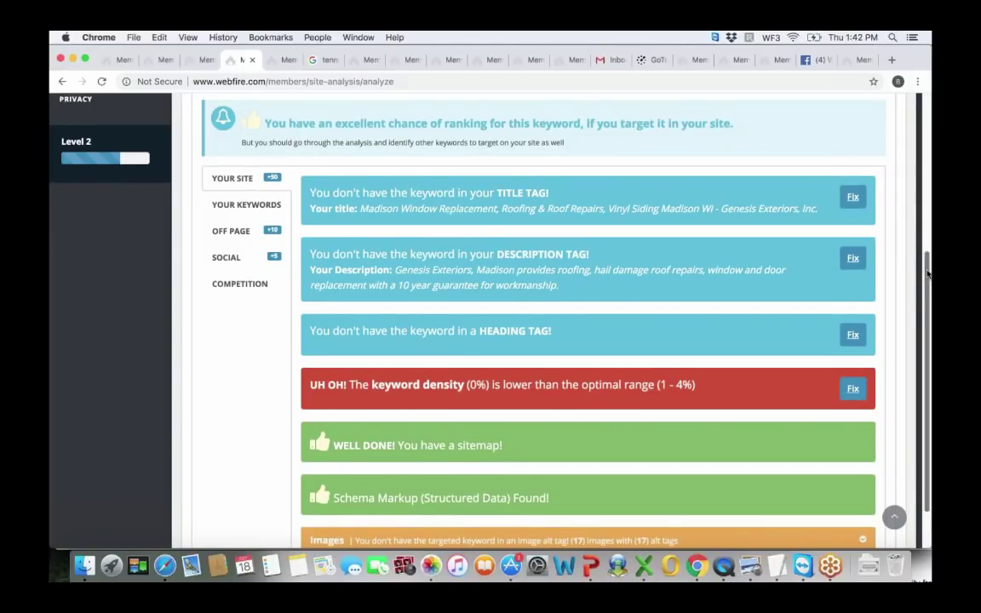
scroll(851, 247, down, 2)
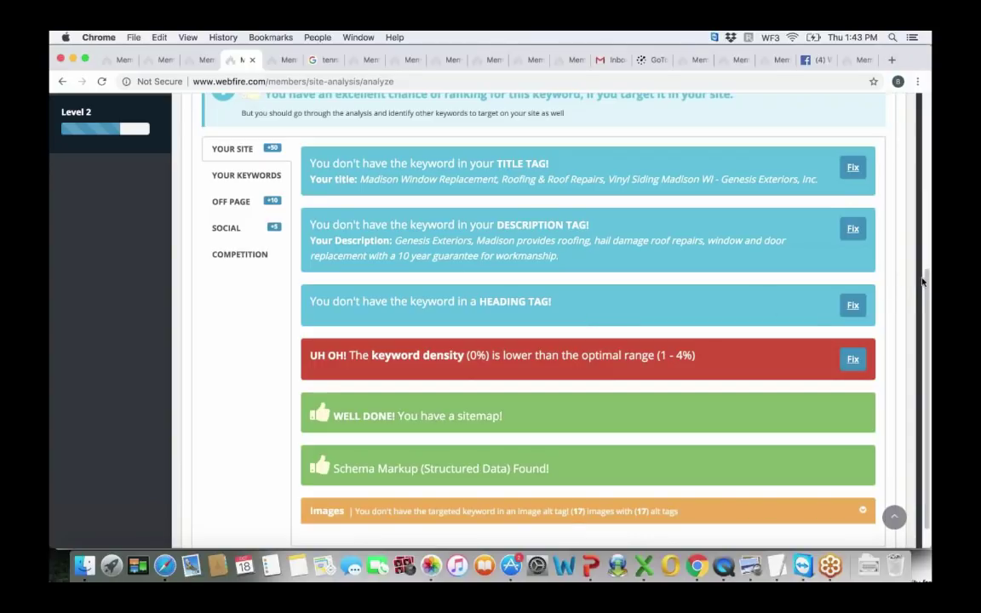
scroll(925, 298, down, 1)
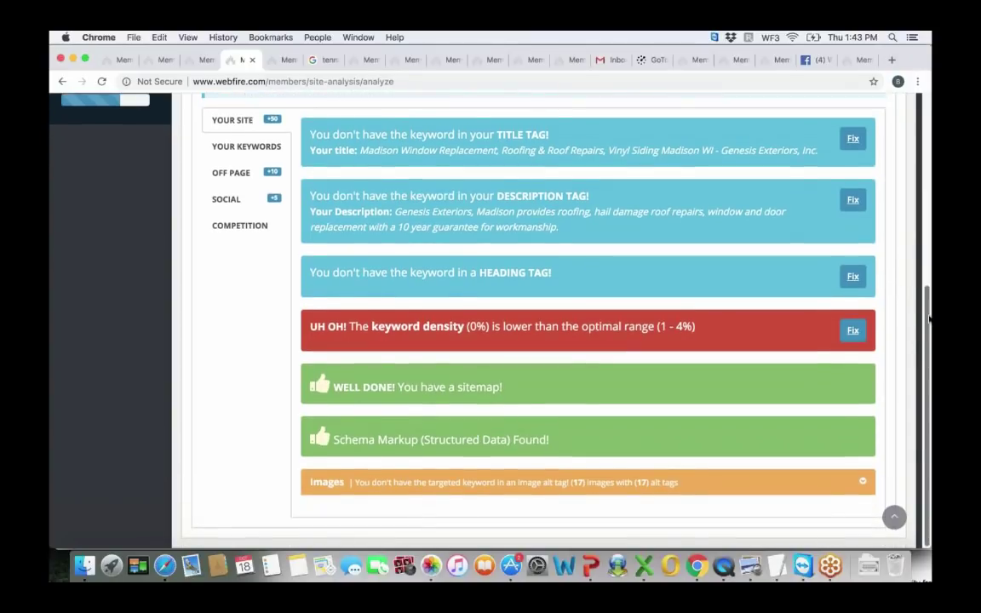
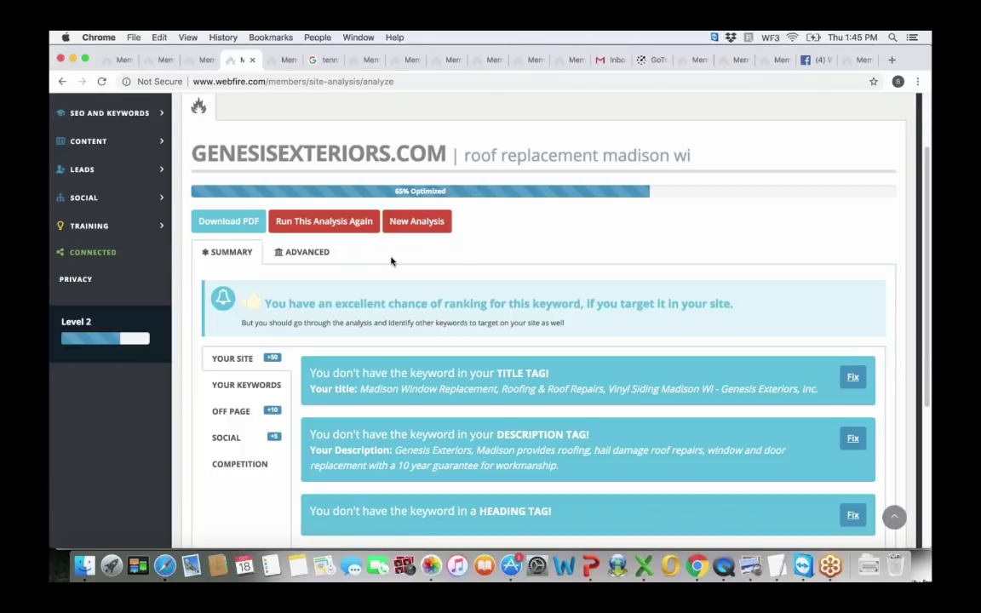
Return to the top of the genesisexteriors.com analysis, and look through the Schema Markup Tool's introduction and Local Business example results.
click(258, 222)
drag(926, 205, 922, 166)
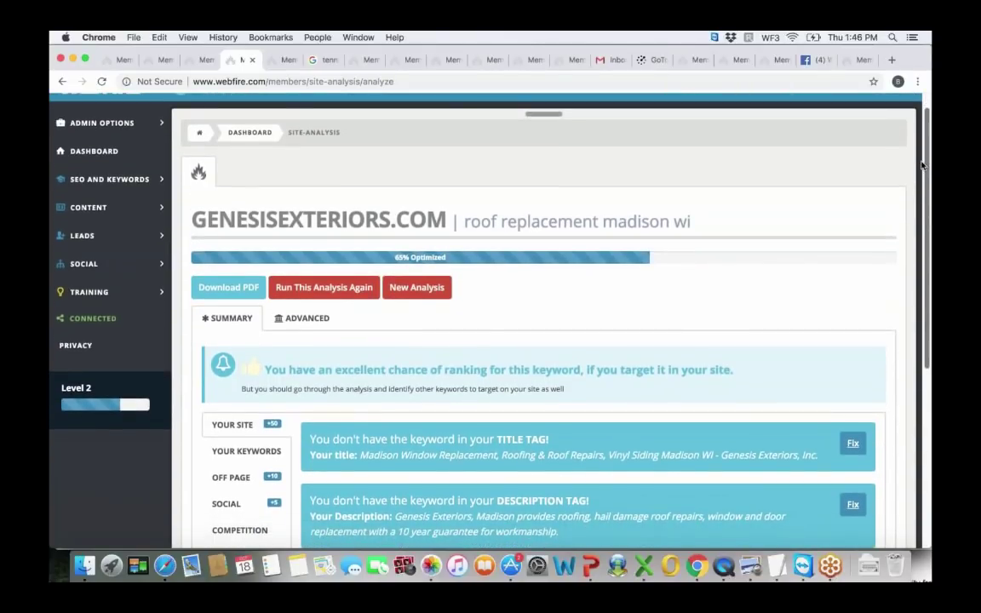
click(284, 61)
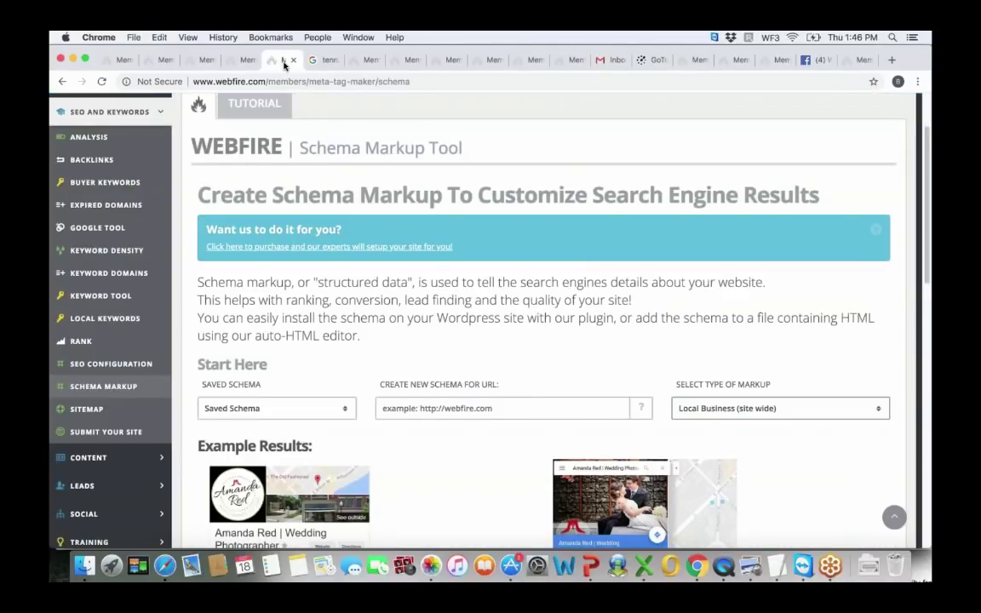
scroll(925, 298, down, 5)
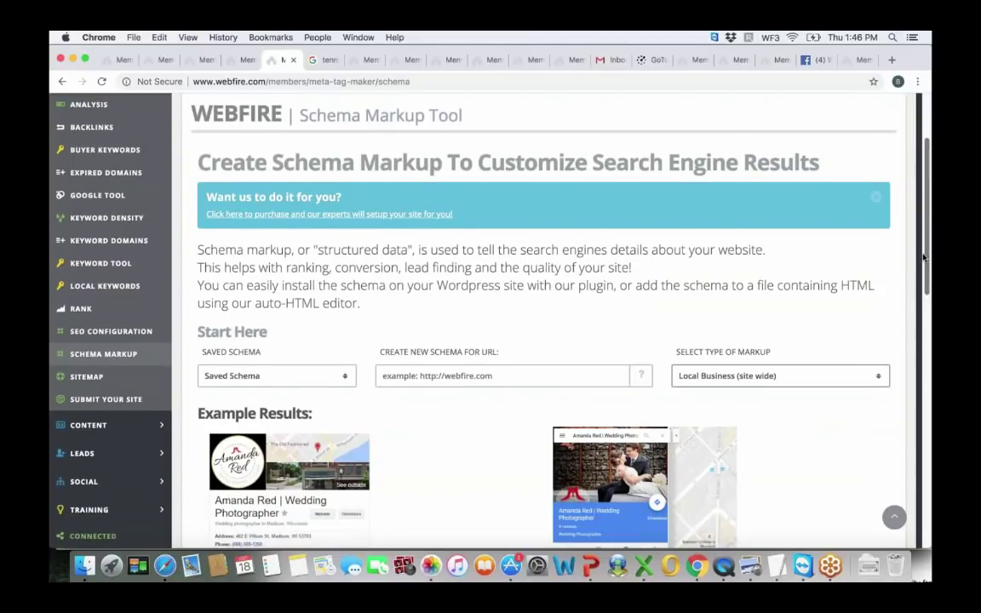
scroll(925, 298, down, 2)
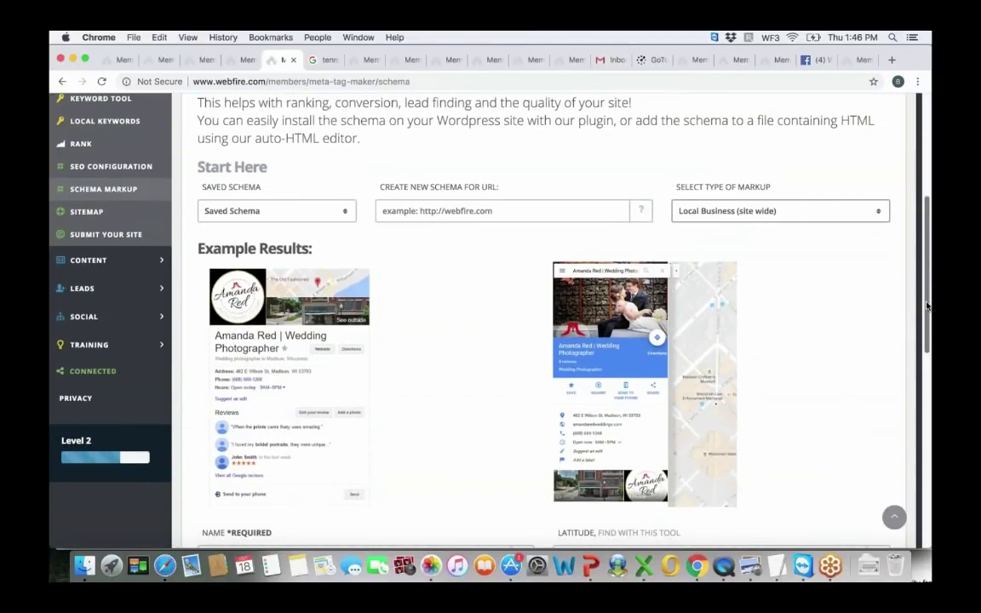
scroll(926, 306, down, 1)
scroll(927, 311, down, 2)
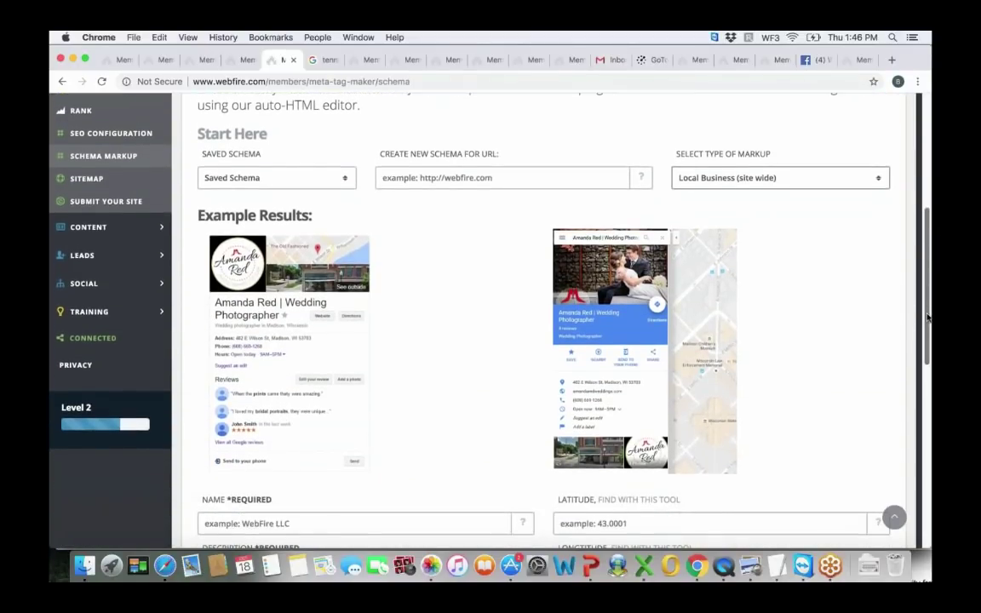
scroll(928, 307, up, 2)
scroll(926, 307, down, 3)
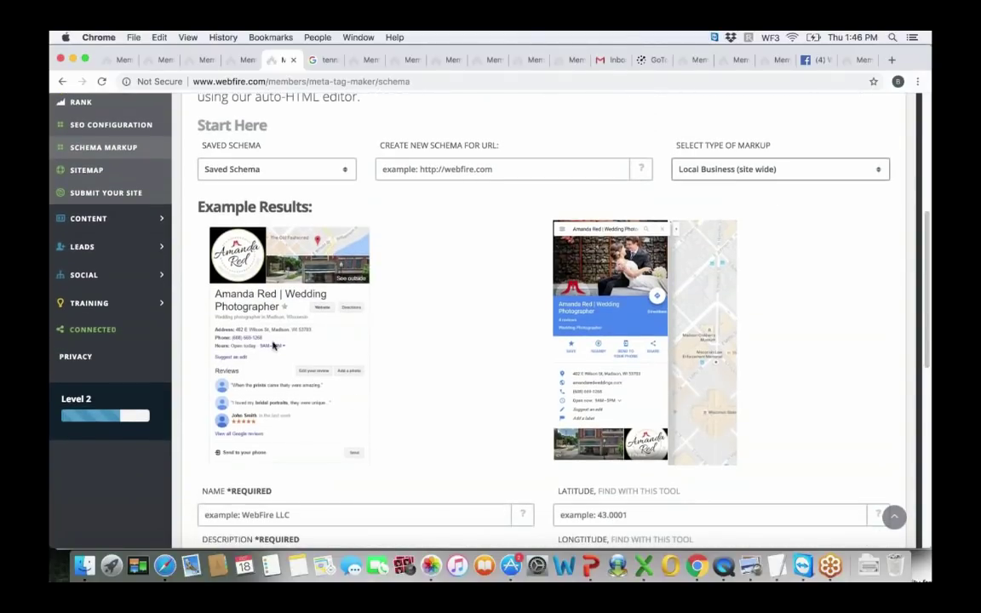
Show the Schema Markup Tool's examples for the Navigation (site wide) and Product Page (specific page) markup types.
click(871, 176)
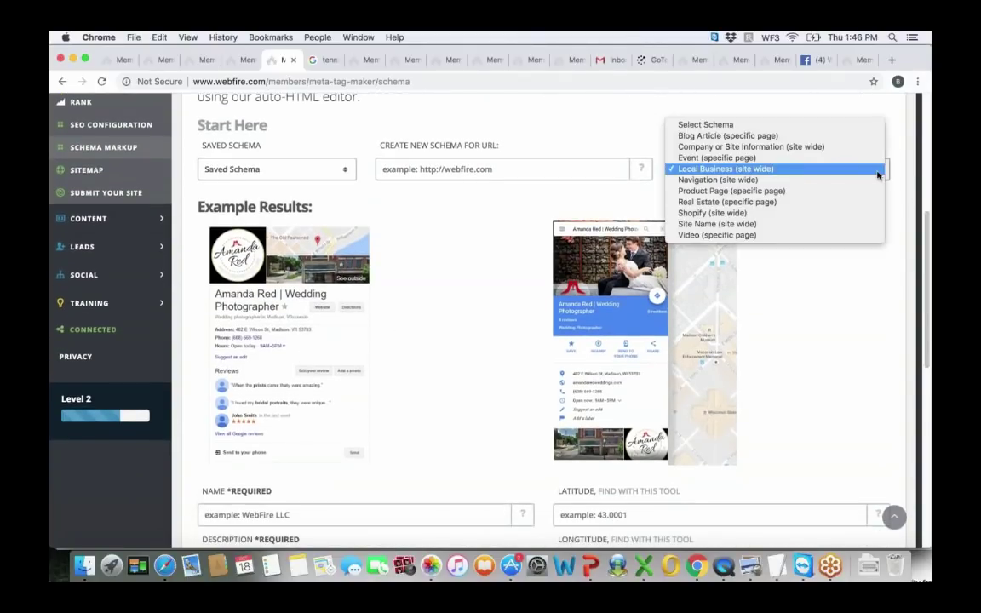
click(868, 180)
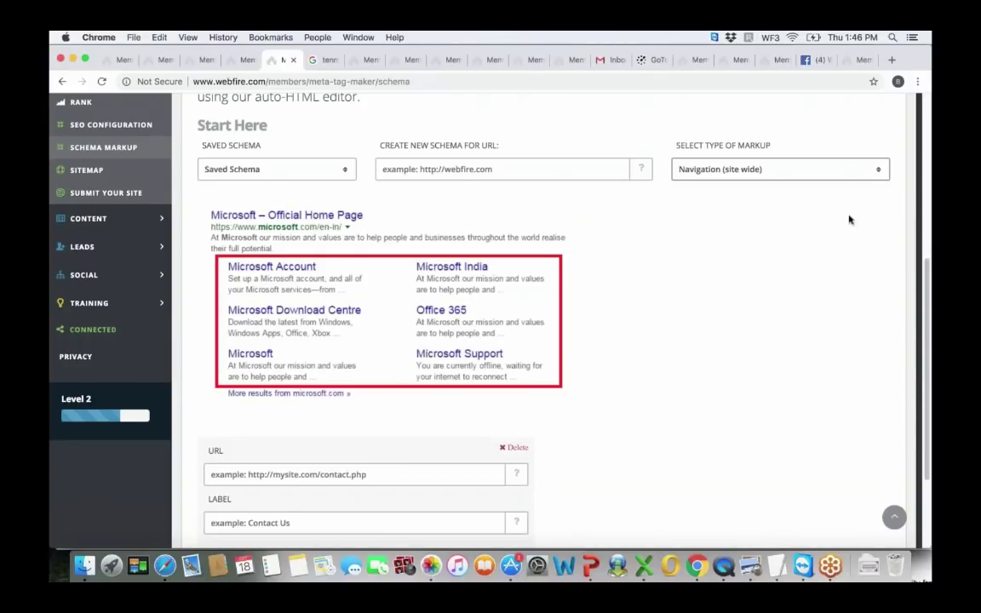
click(877, 170)
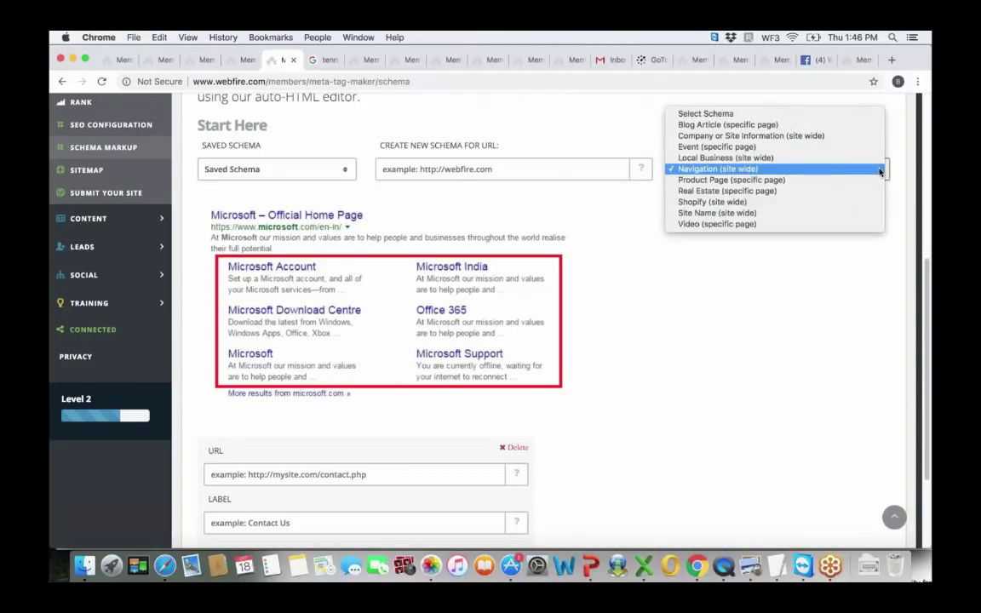
click(871, 180)
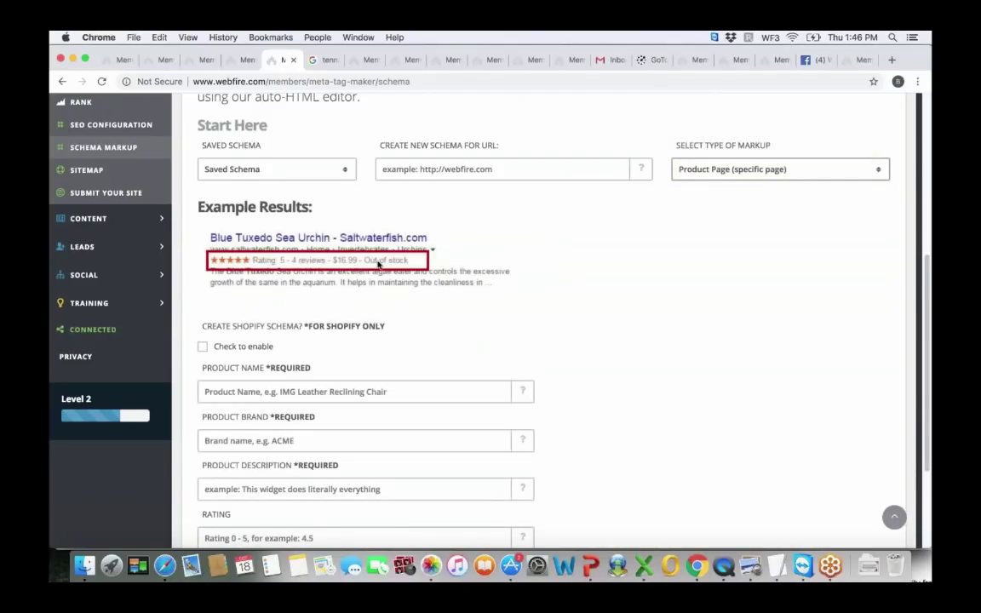
Show the example results for the Blog Article (specific page) and Video (specific page) markup types.
click(868, 171)
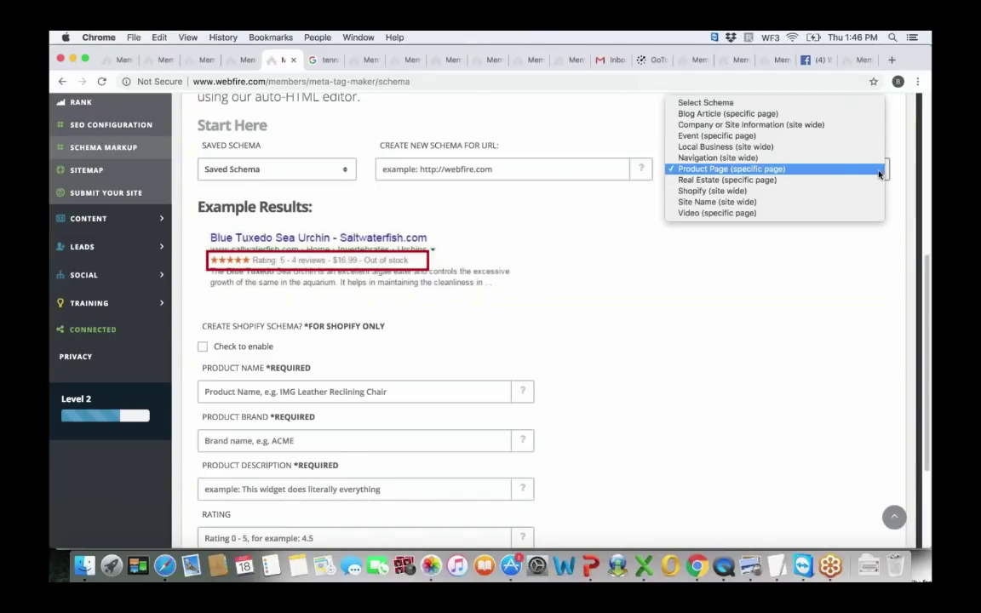
click(831, 116)
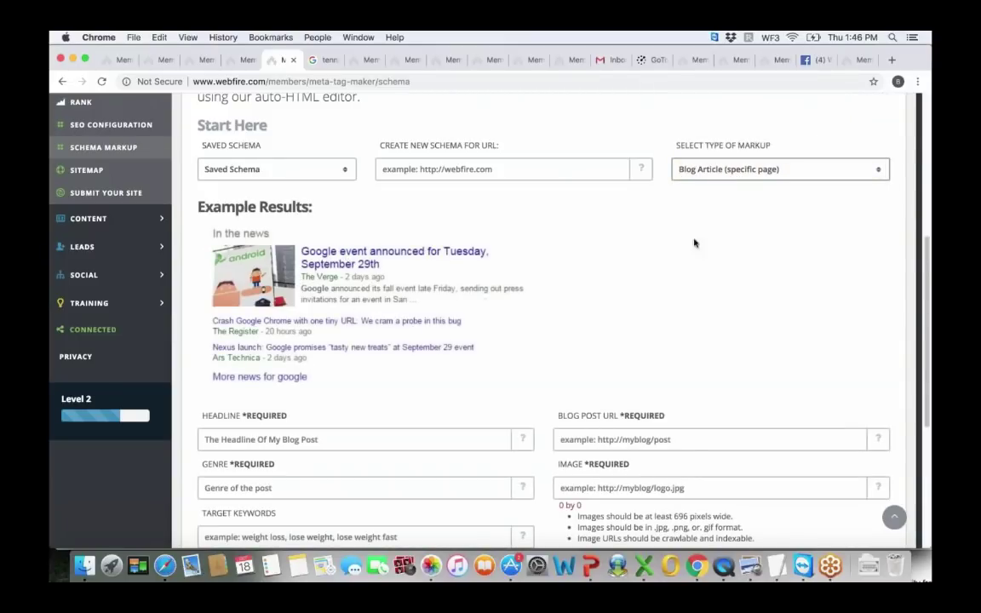
click(881, 169)
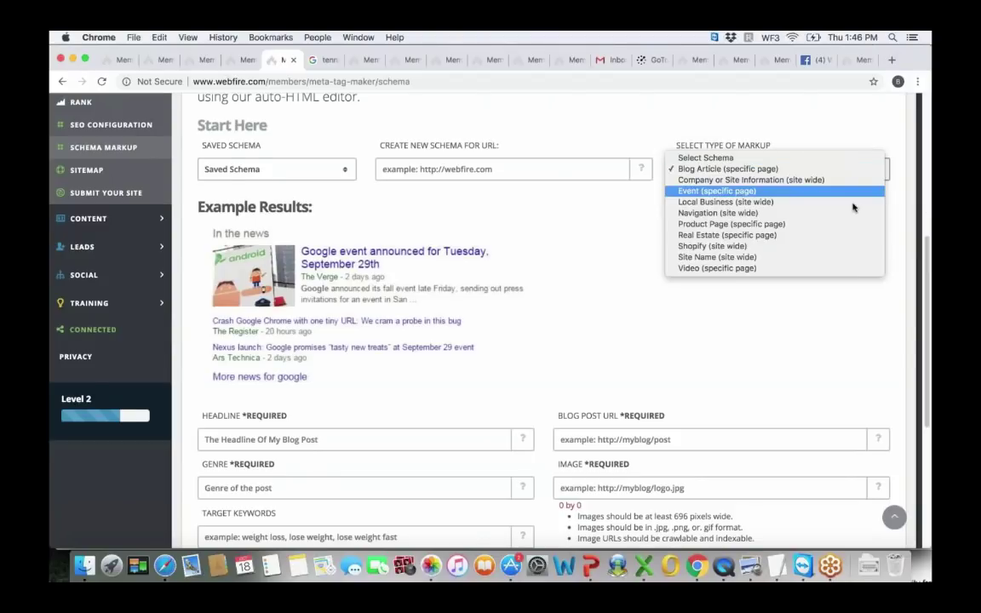
click(817, 269)
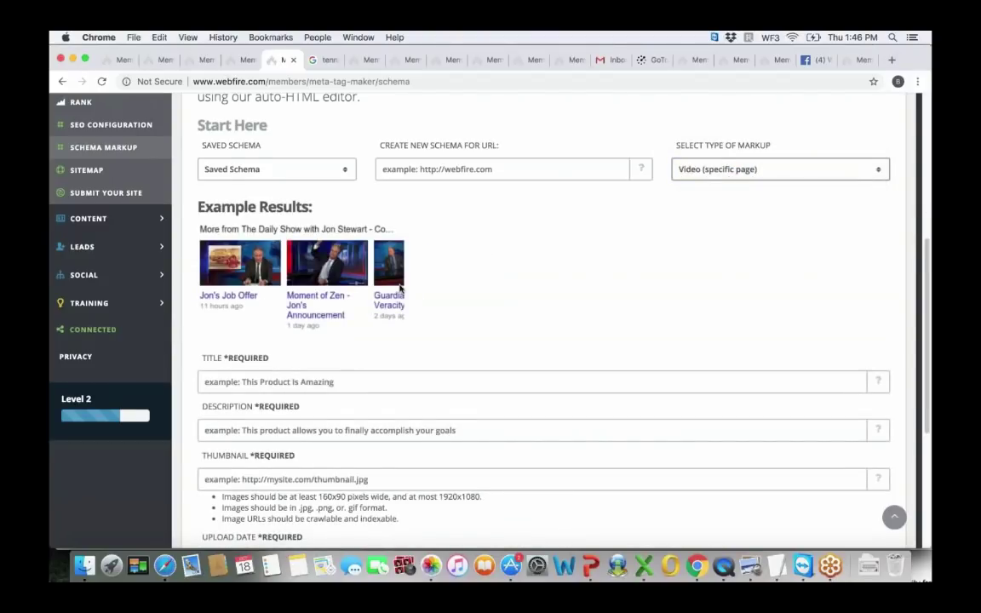
Show the example results for the Local Business (site wide) and Site Name (site wide) markup types.
click(877, 170)
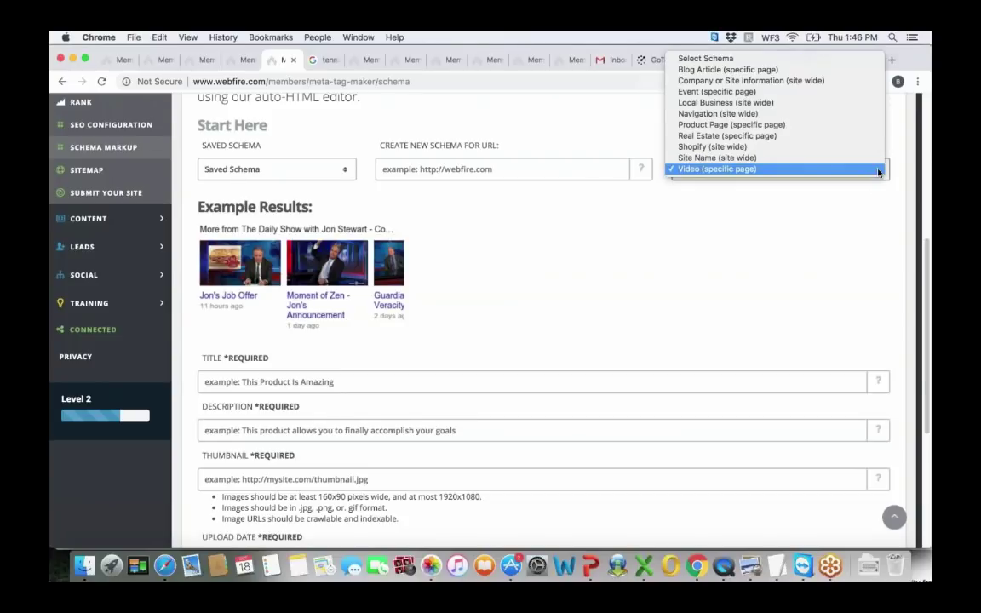
click(853, 108)
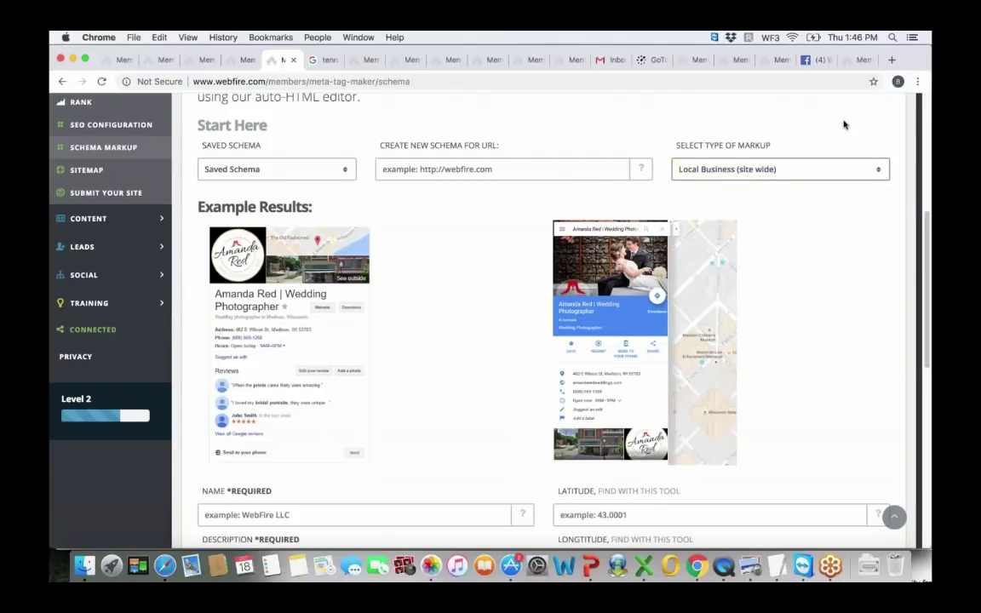
click(870, 170)
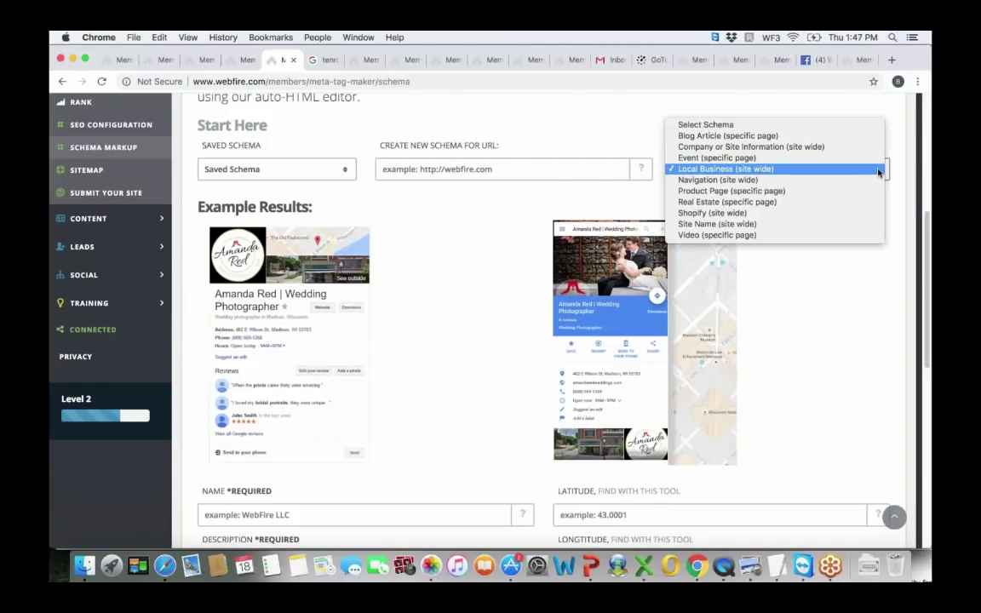
click(864, 225)
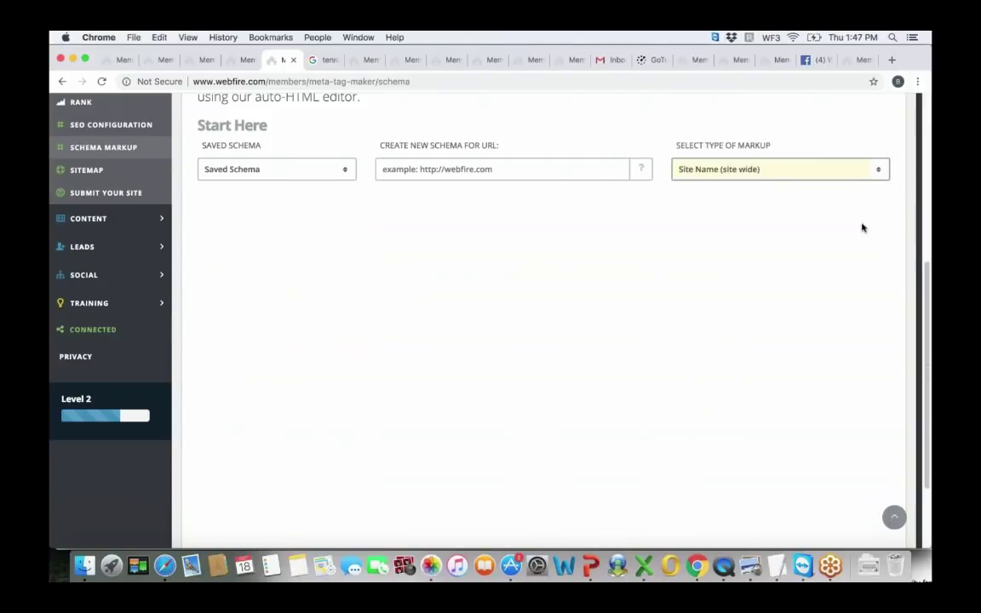
Show the Navigation (site wide) example once more, and set the markup type back to Local Business (site wide).
click(878, 171)
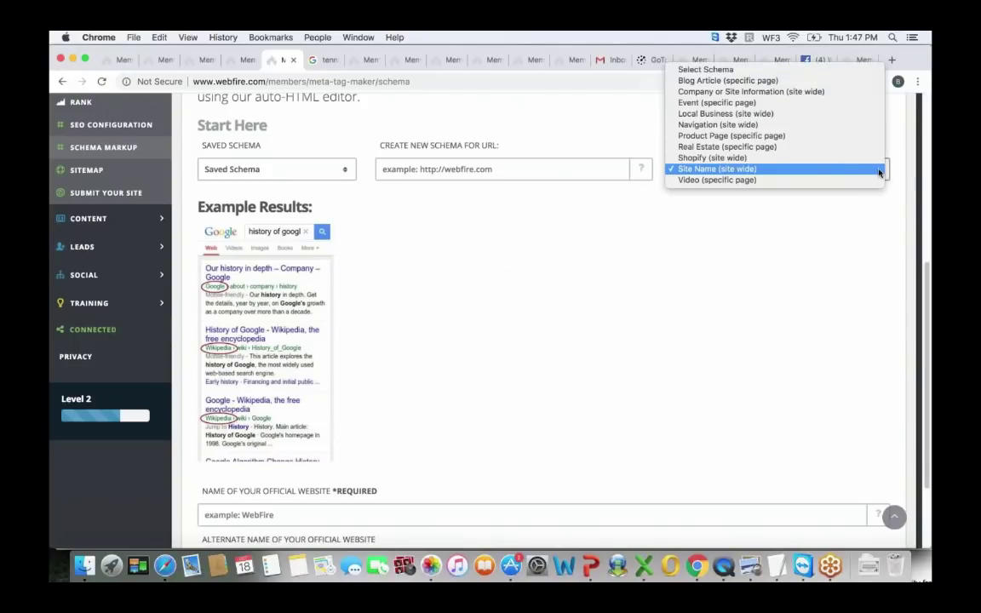
click(830, 133)
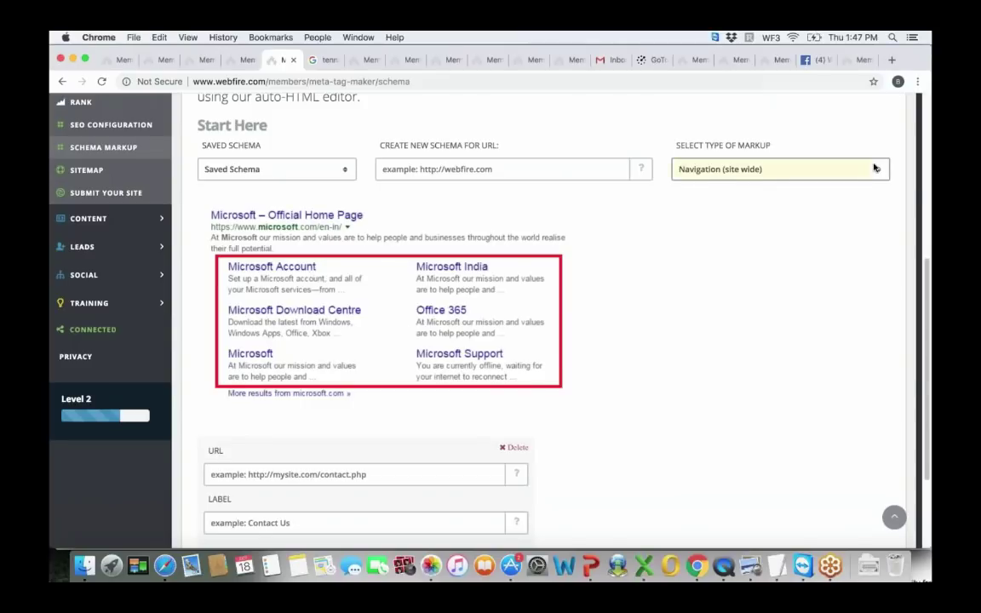
click(874, 168)
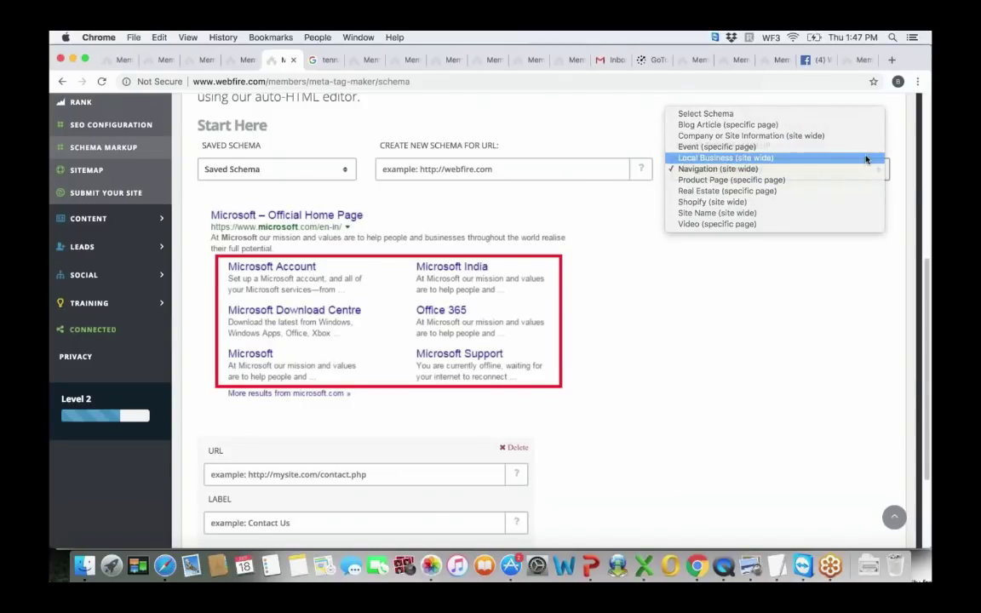
click(866, 158)
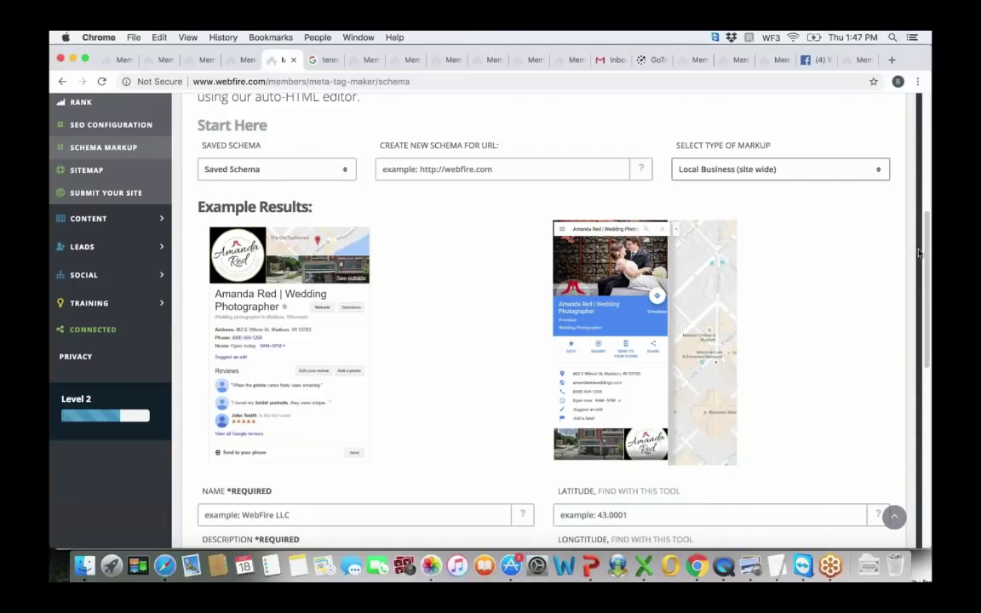
Review the Local Business schema form's fields, business hours and code creation options, and return to its example results.
drag(925, 251, 926, 411)
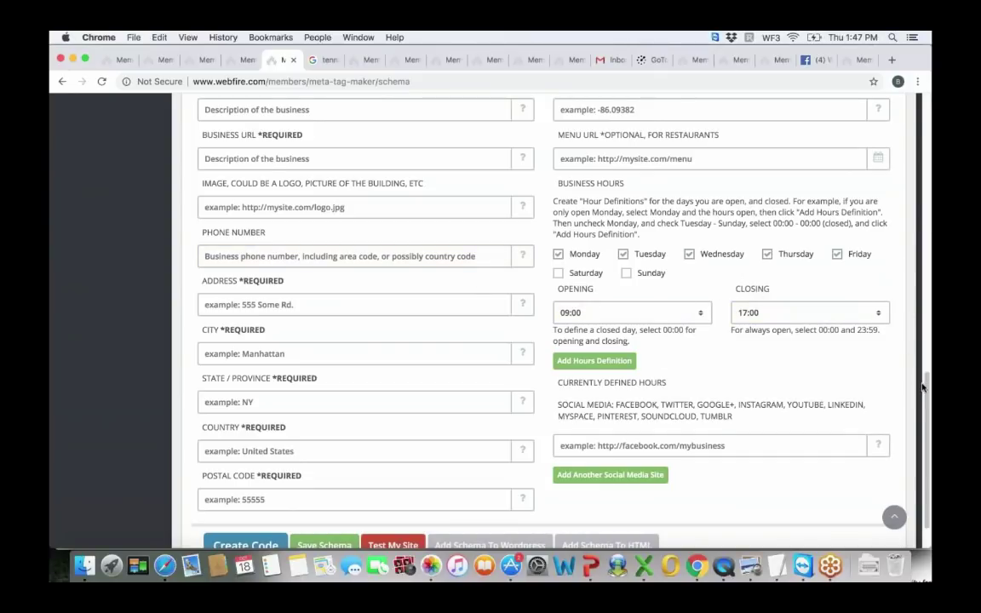
drag(922, 388, 924, 238)
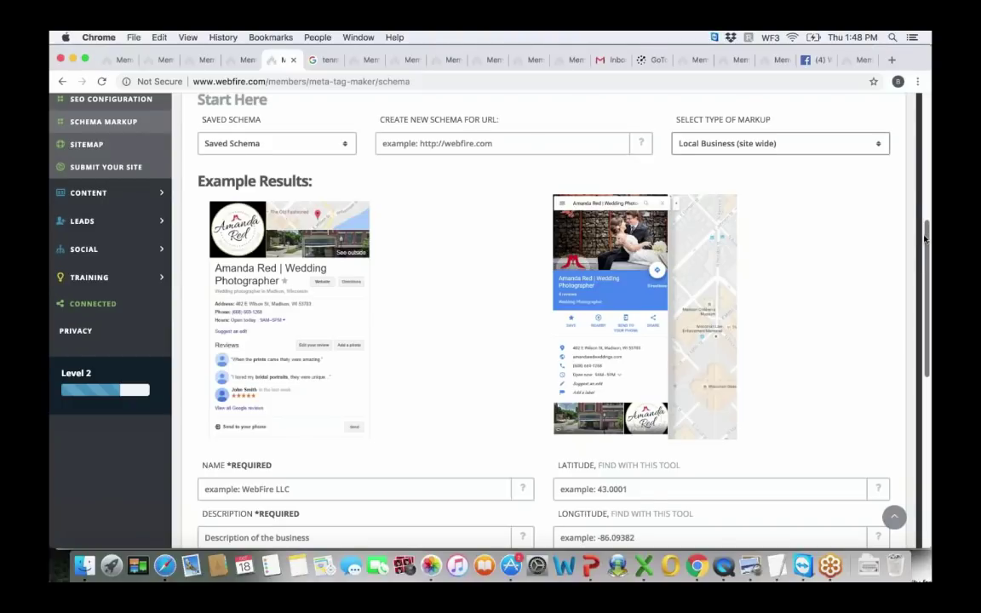
mouse_move(925, 238)
mouse_down()
mouse_move(928, 418)
mouse_move(924, 247)
mouse_up()
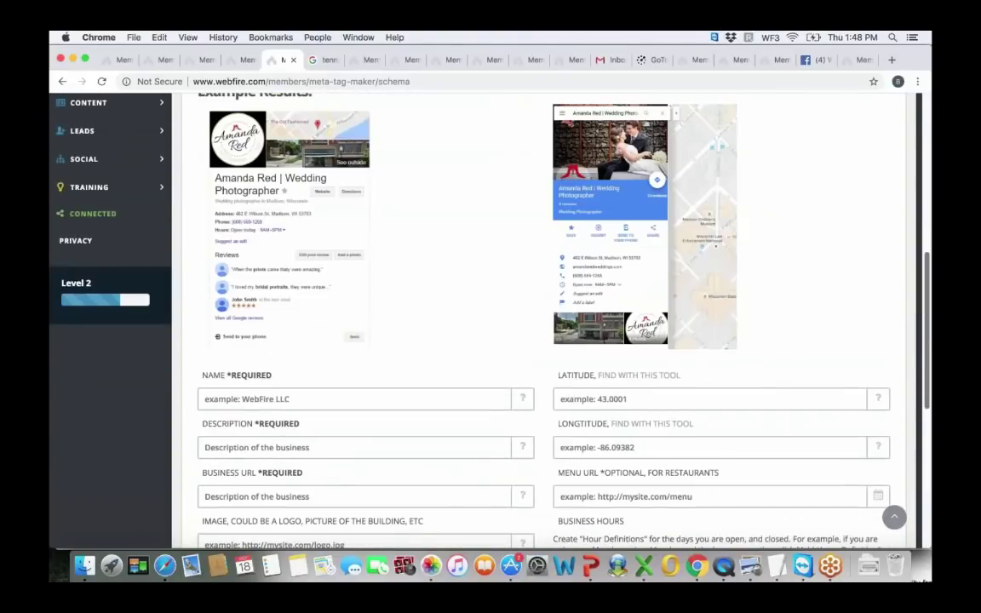
View the Google results for "tennis shop madison" and examine The Tennis Shop's business details, reviews and related places.
click(322, 58)
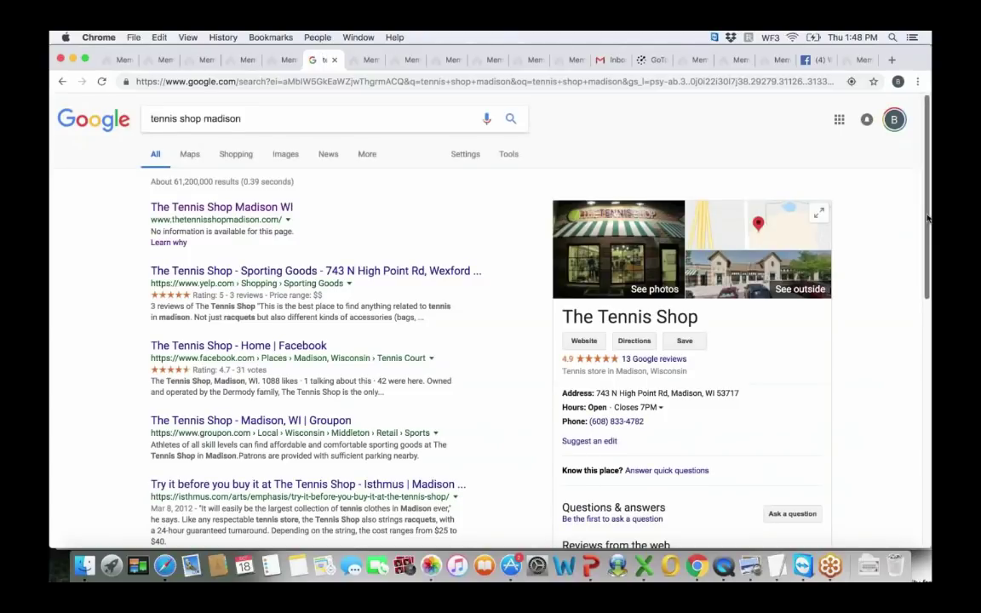
drag(926, 221, 928, 358)
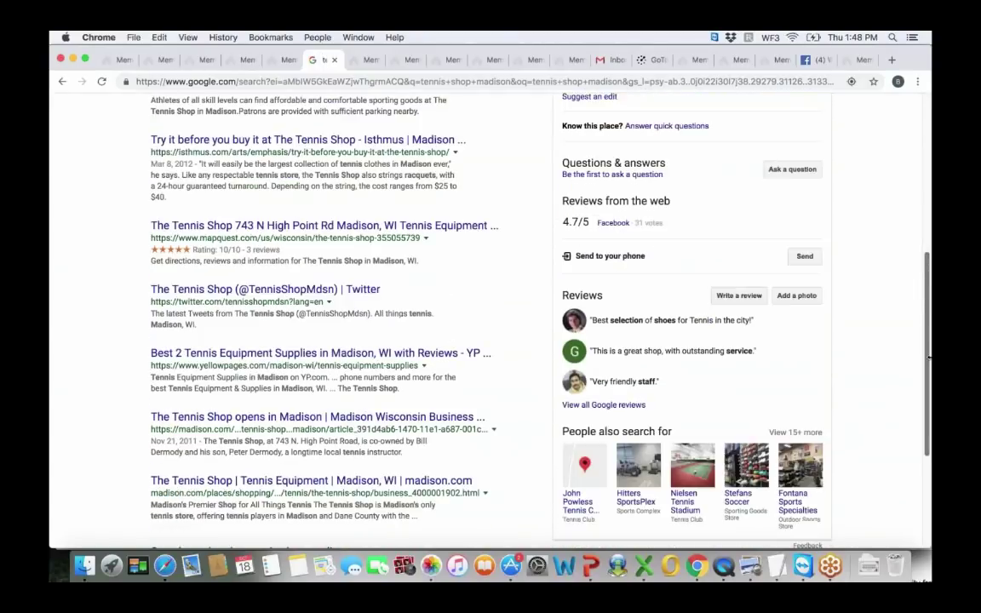
scroll(894, 271, up, 4)
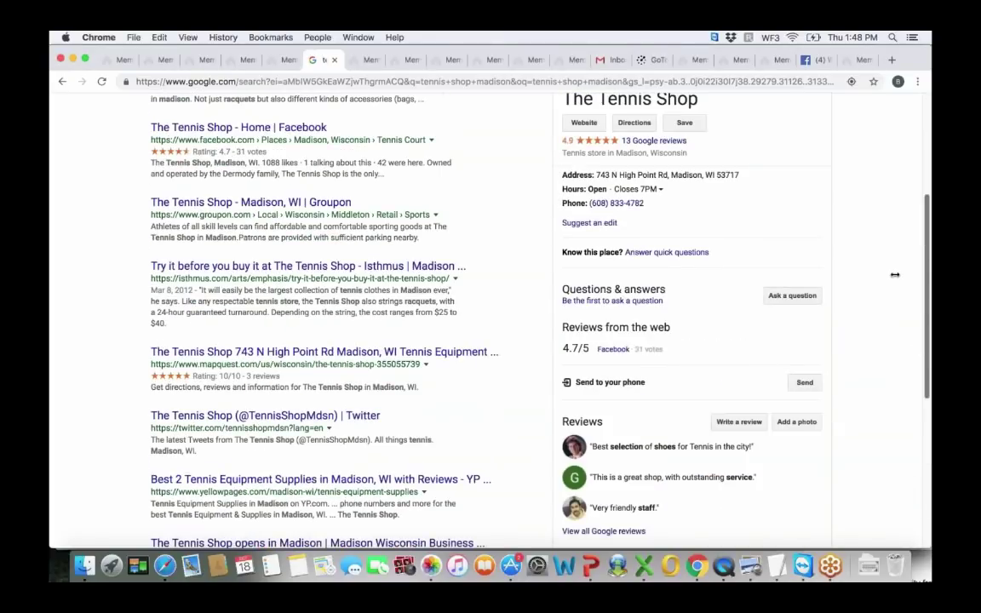
scroll(894, 271, up, 2)
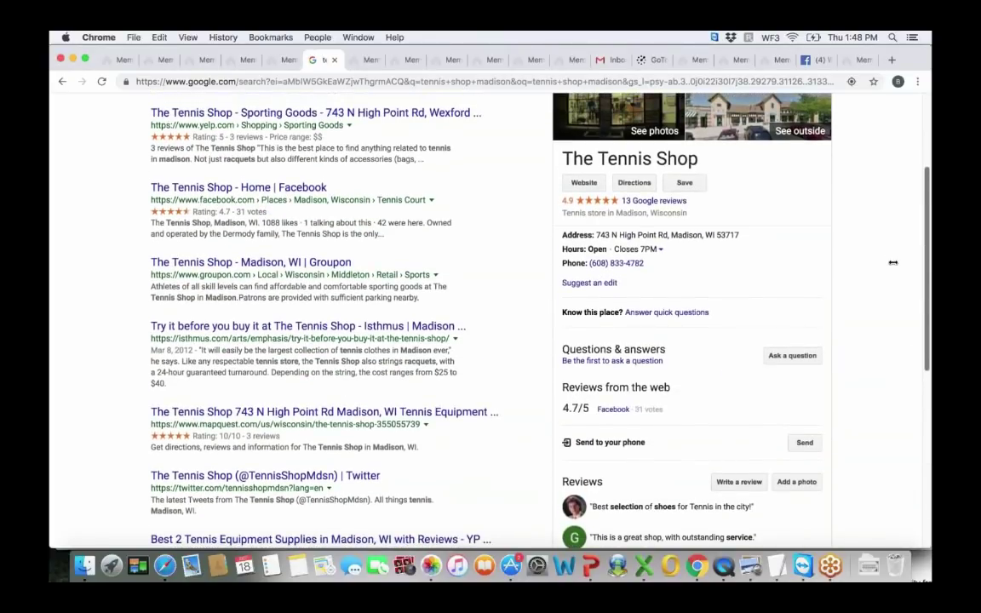
scroll(884, 247, down, 2)
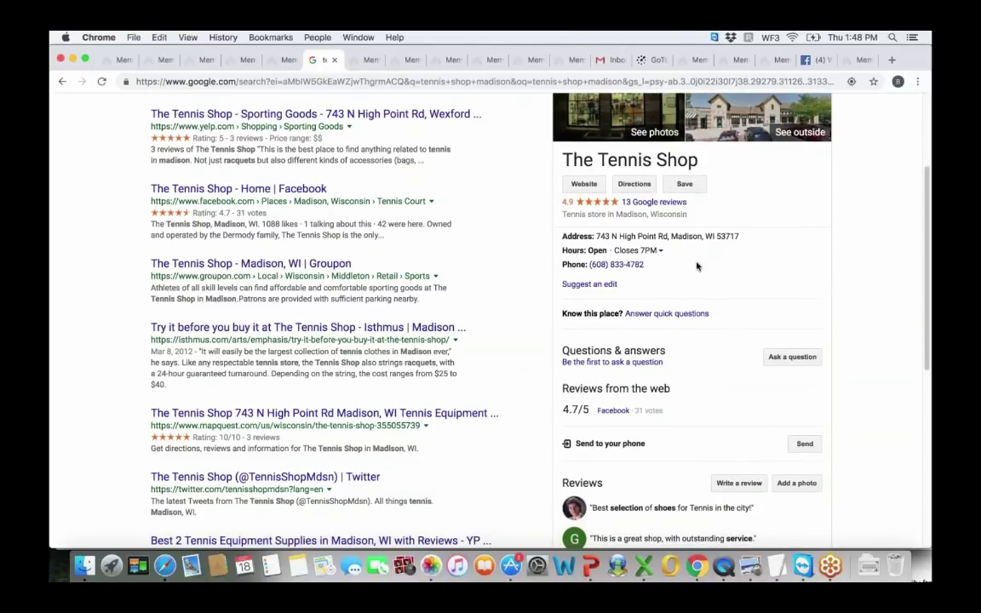
scroll(927, 257, down, 5)
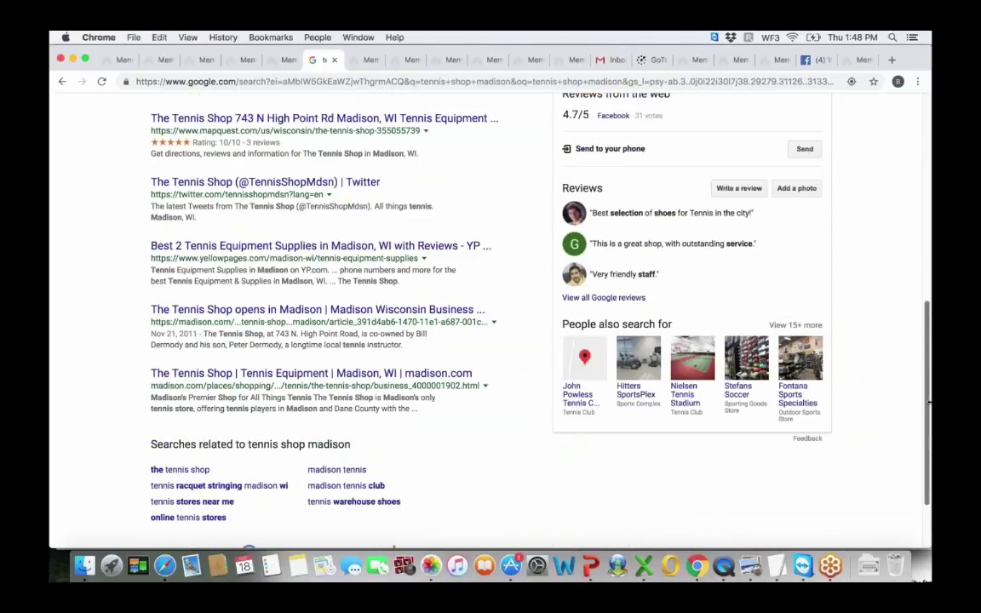
scroll(905, 326, up, 3)
scroll(905, 326, up, 4)
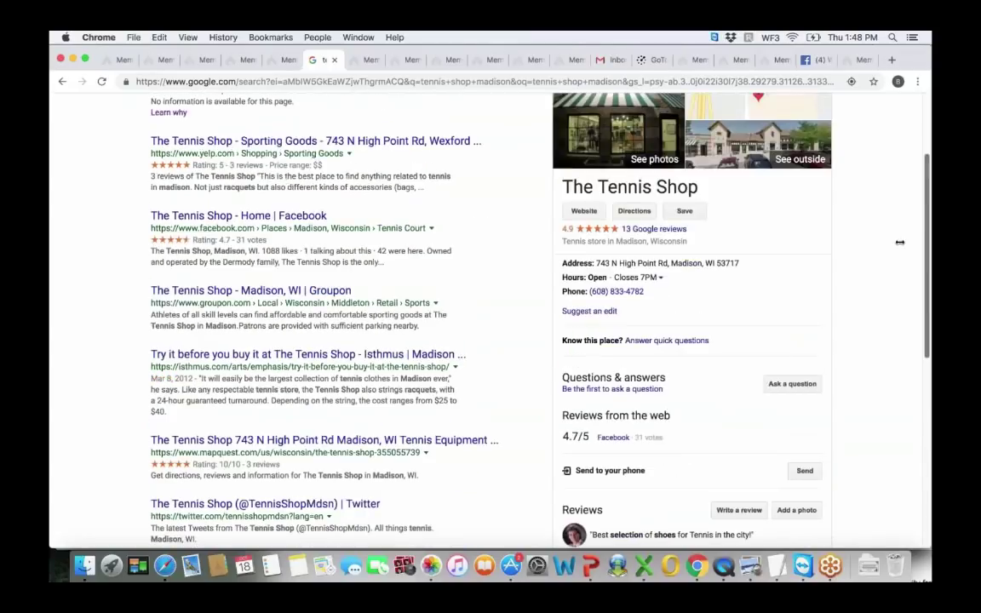
Return to the Schema Markup Tool and view the Local Business example results above the form.
click(266, 60)
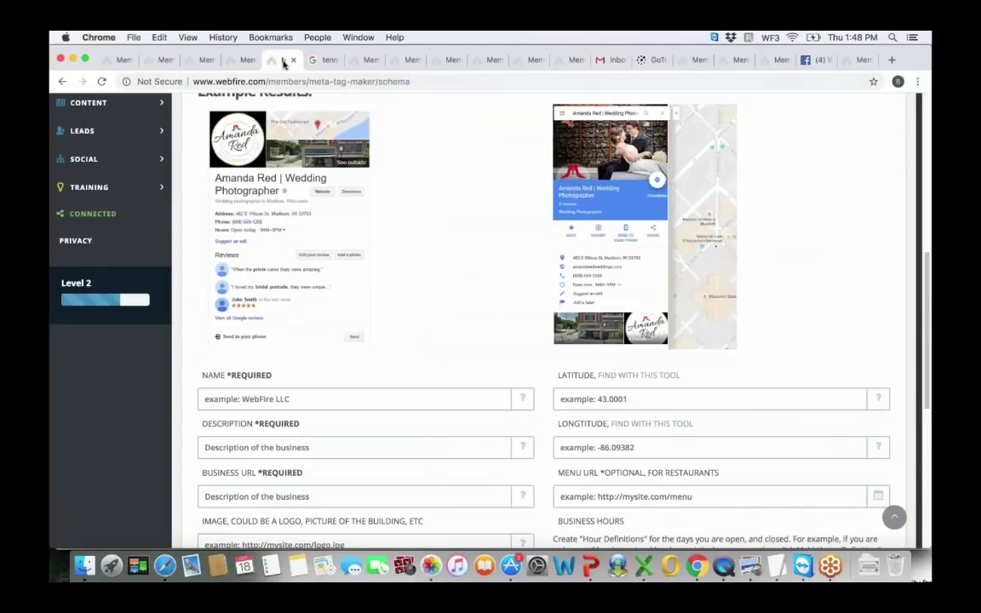
scroll(927, 271, up, 2)
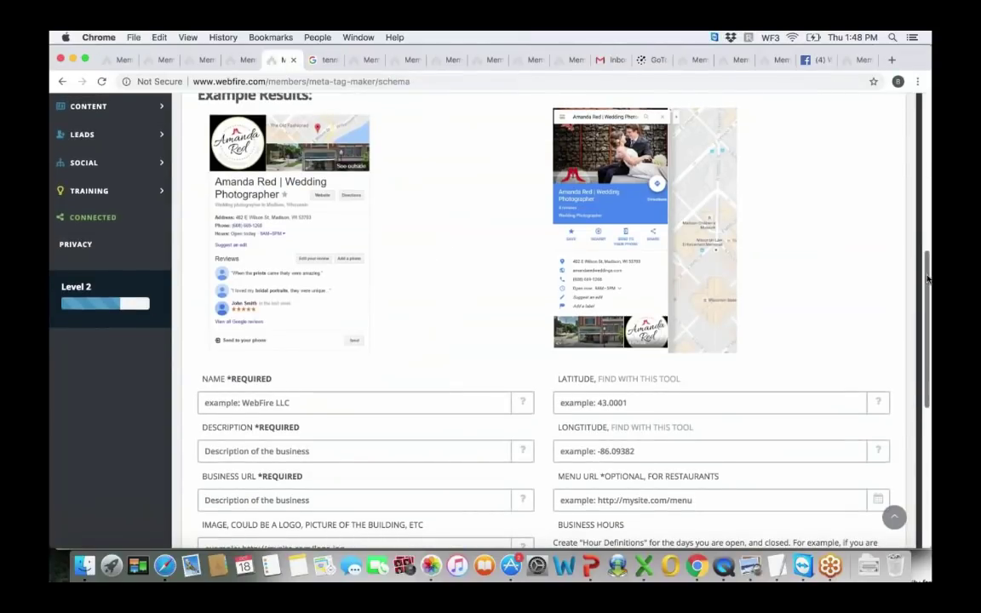
scroll(927, 271, up, 1)
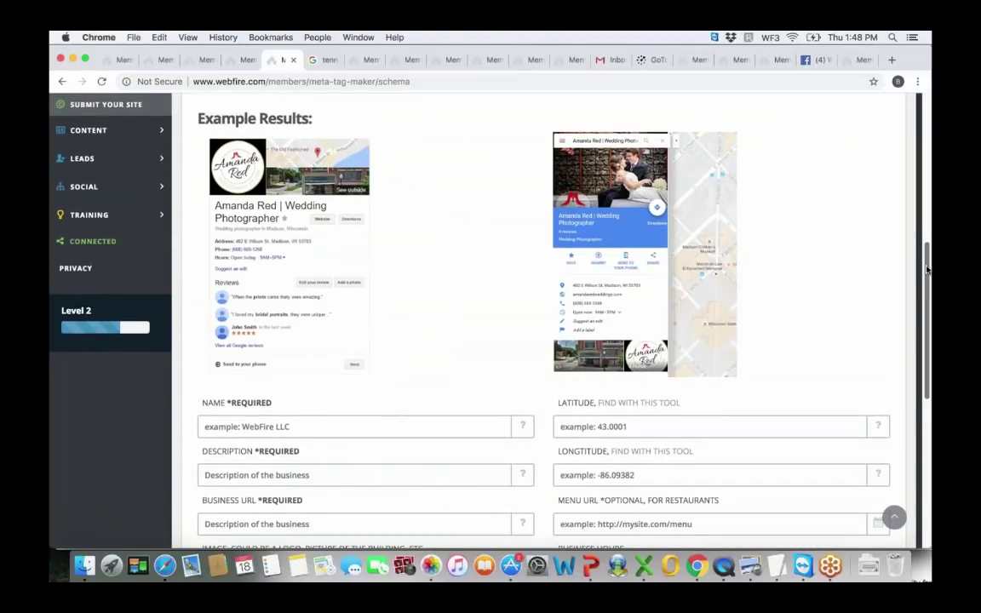
Review the Local Business example results and the schema form's fields down to the code creation options.
drag(928, 248, 927, 249)
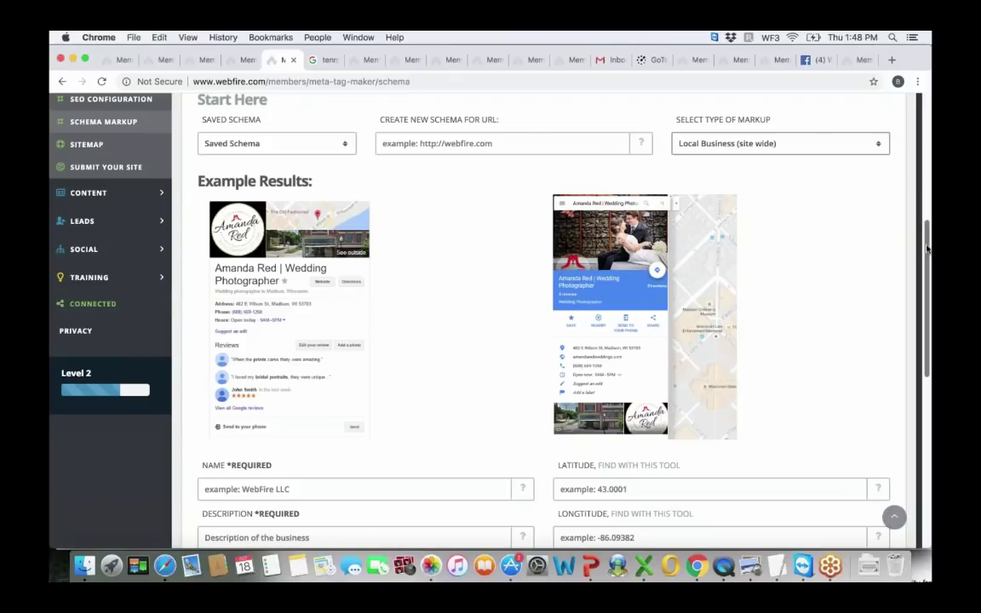
drag(926, 251, 925, 418)
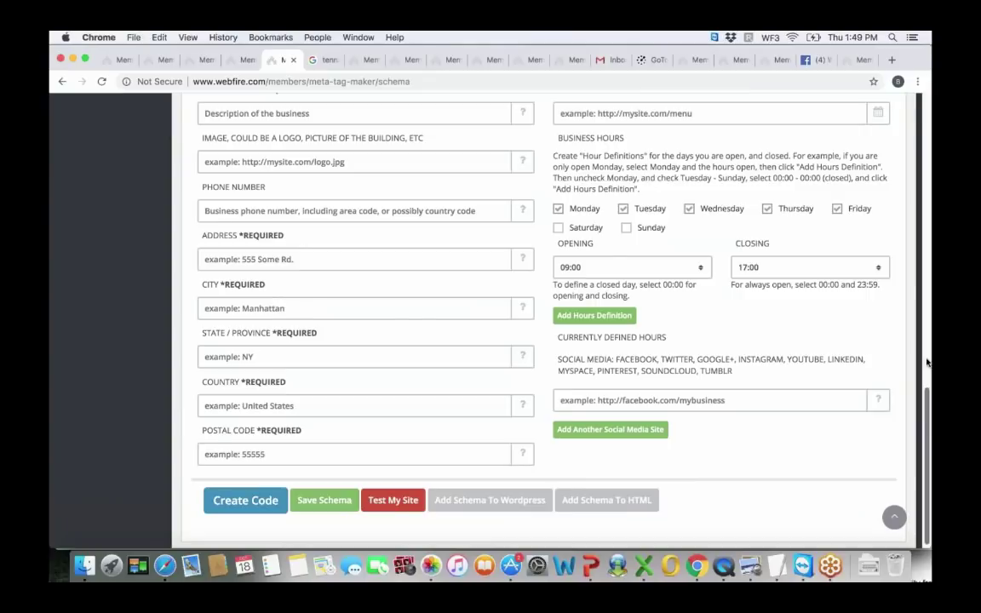
drag(924, 367, 927, 216)
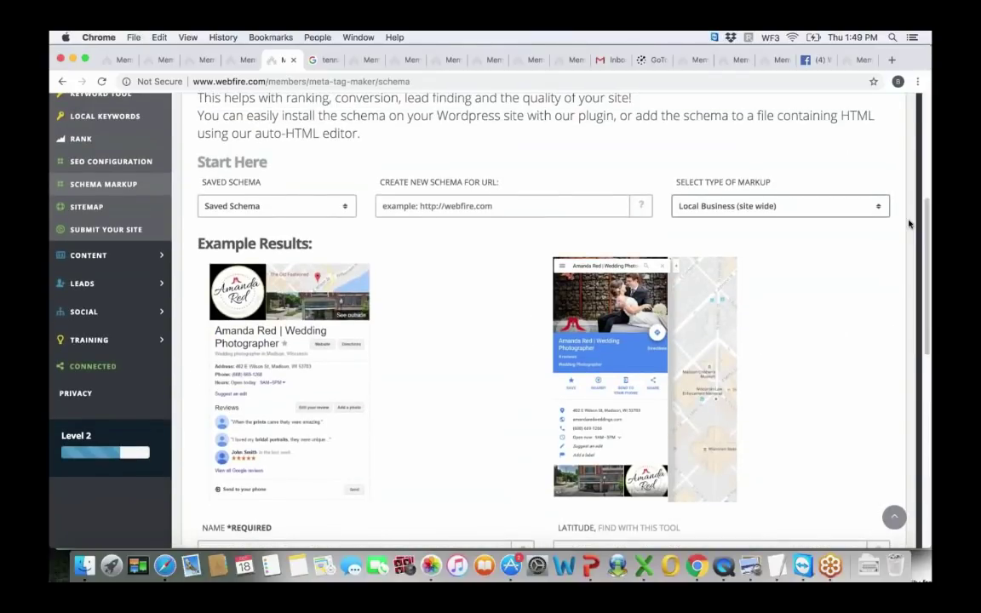
Switch the markup type to Navigation (site wide) and review its Microsoft example and the URL and label fields.
click(819, 204)
click(858, 223)
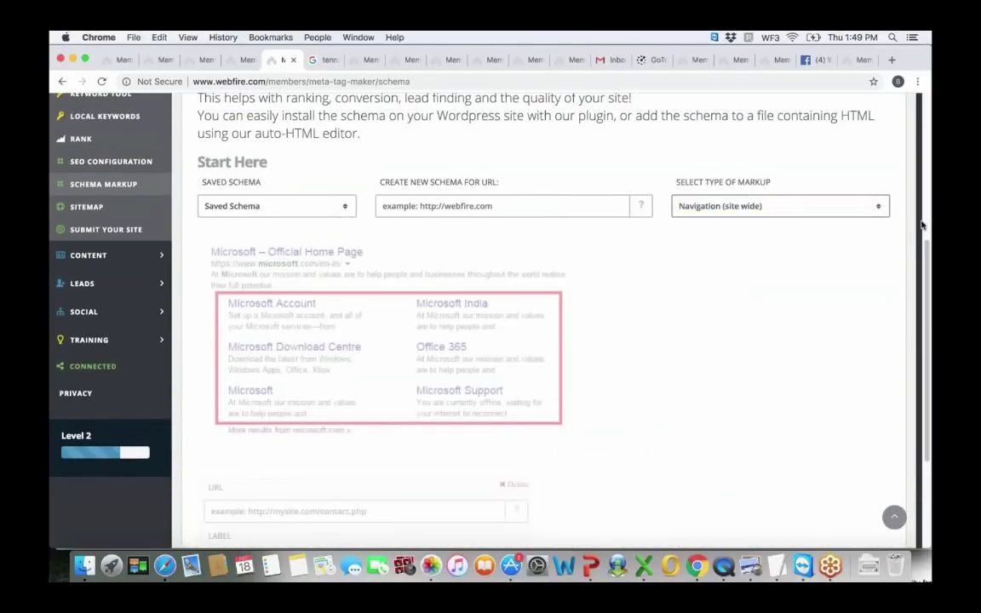
drag(922, 218, 926, 336)
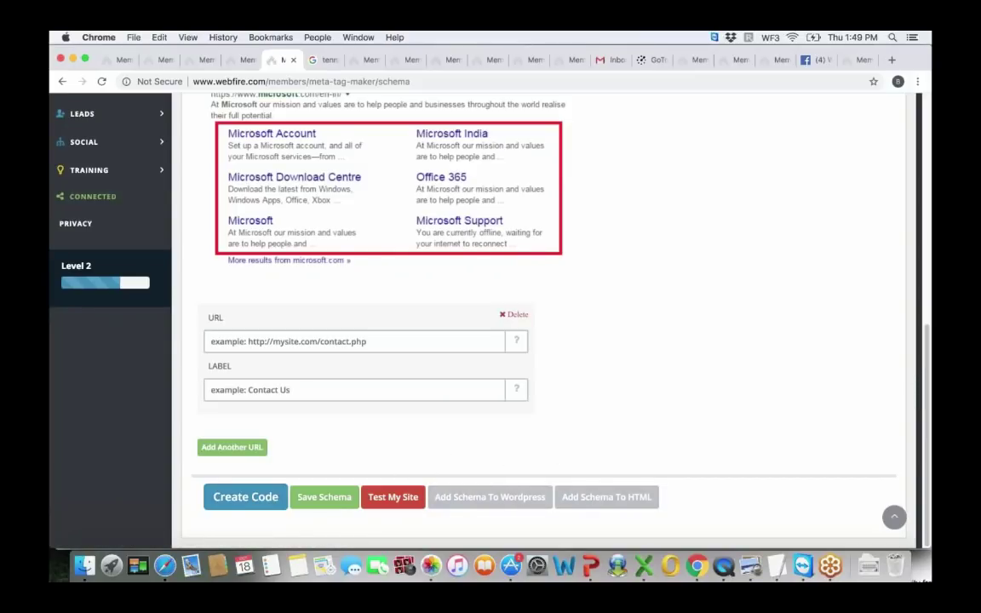
drag(927, 351, 926, 243)
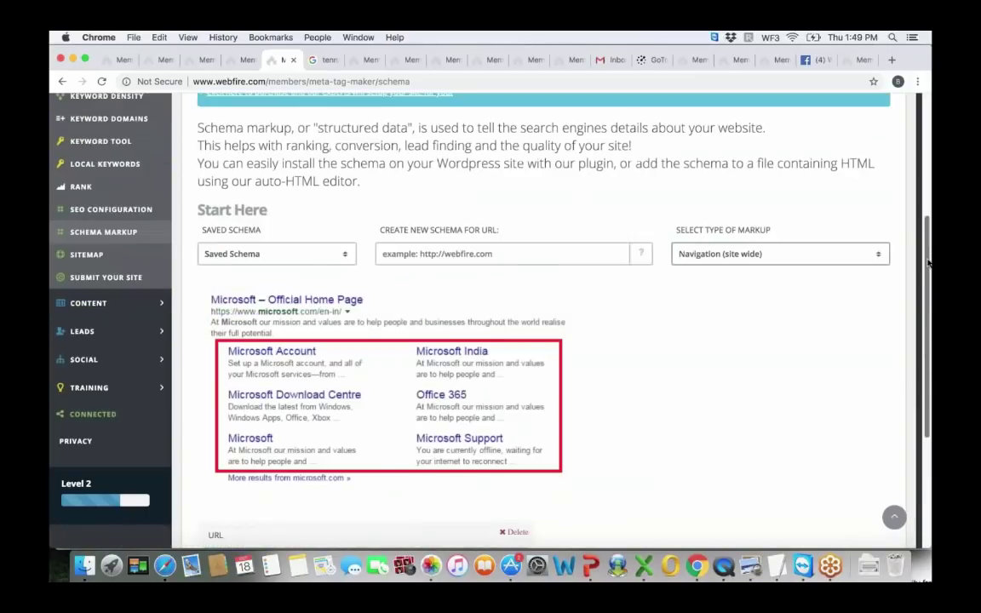
Set the markup type to Local Business (site wide) and view its example results.
click(880, 254)
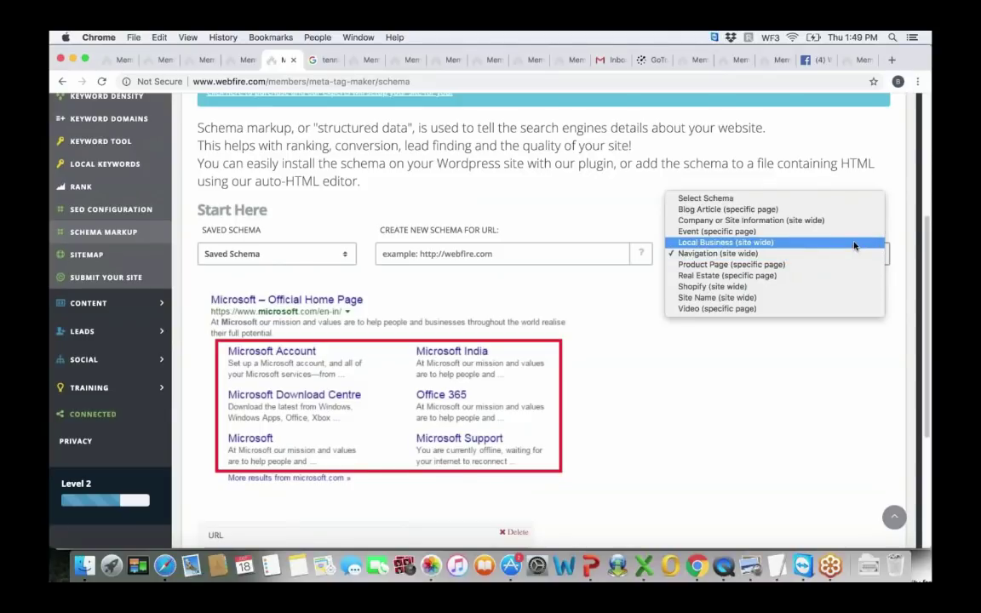
click(854, 245)
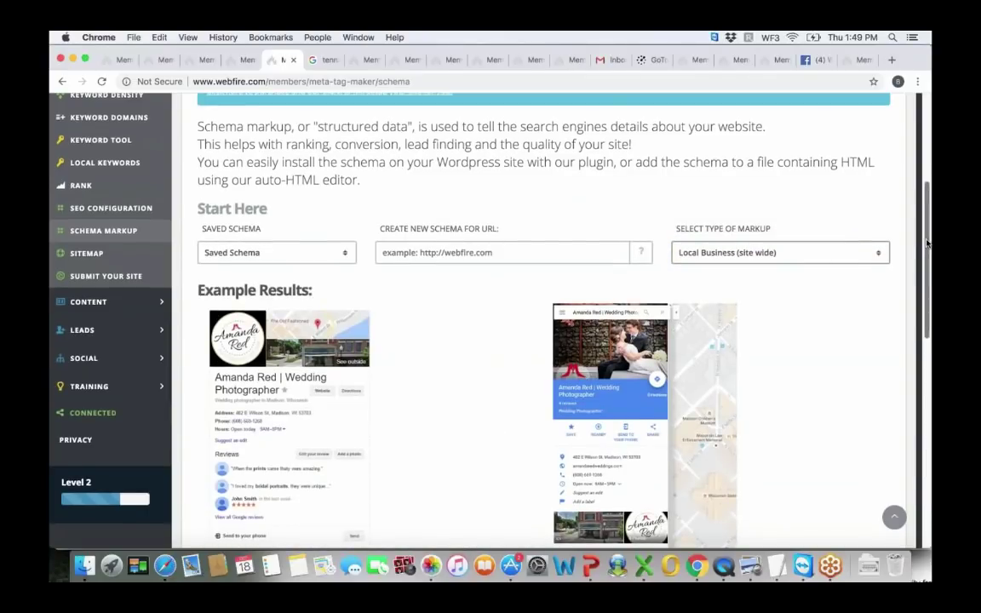
scroll(926, 264, down, 2)
drag(926, 264, 927, 262)
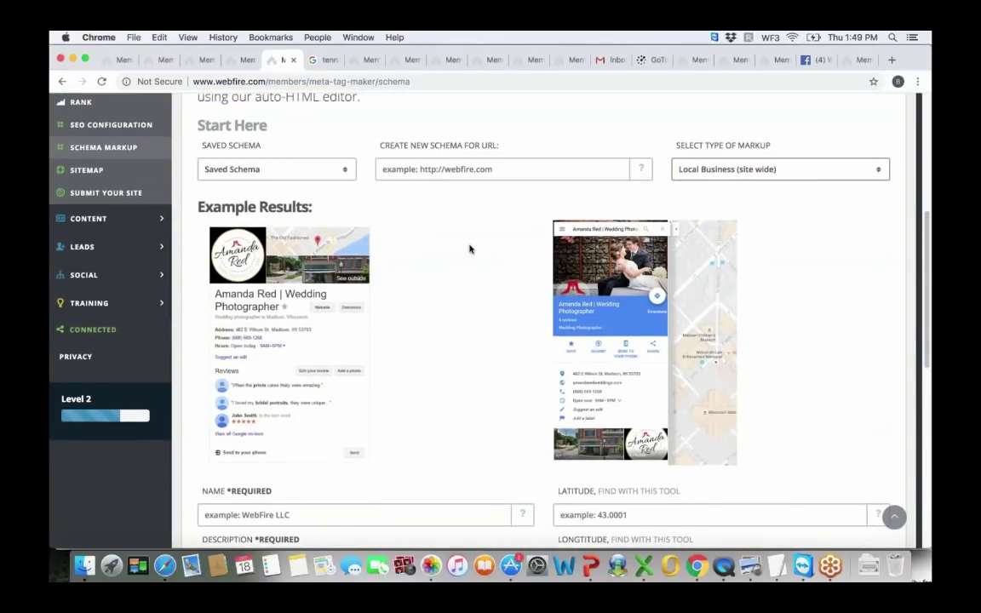
Glance at Social Poster Fire, return to the Schema Markup Tool, and set the markup type to Navigation (site wide).
click(357, 60)
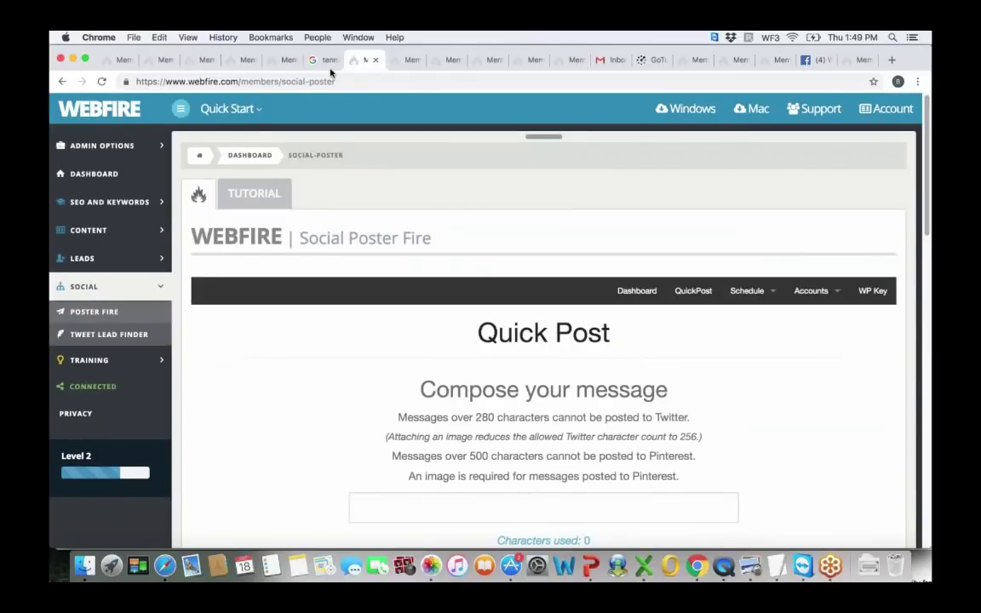
click(279, 60)
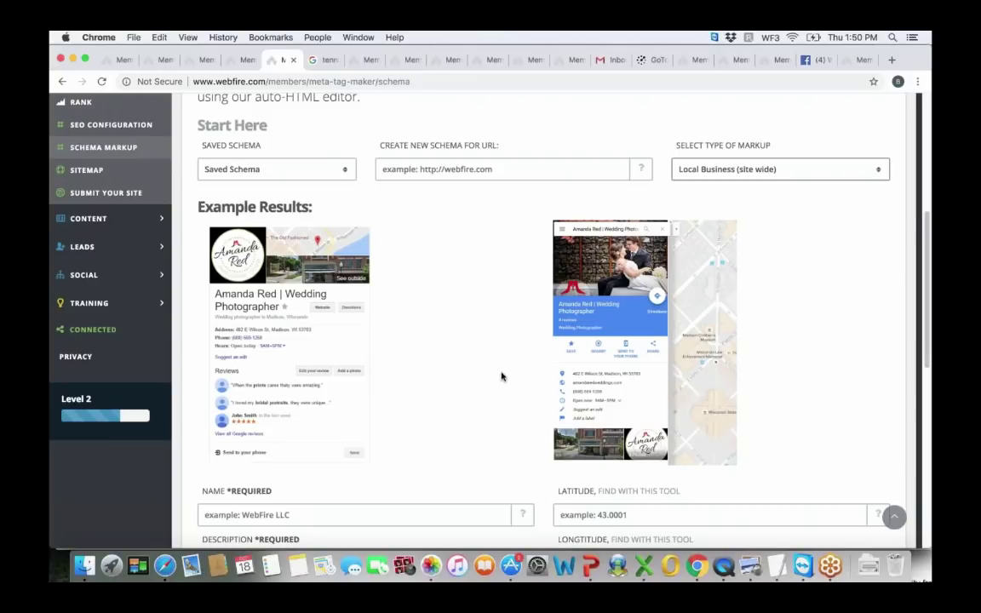
click(879, 173)
click(869, 180)
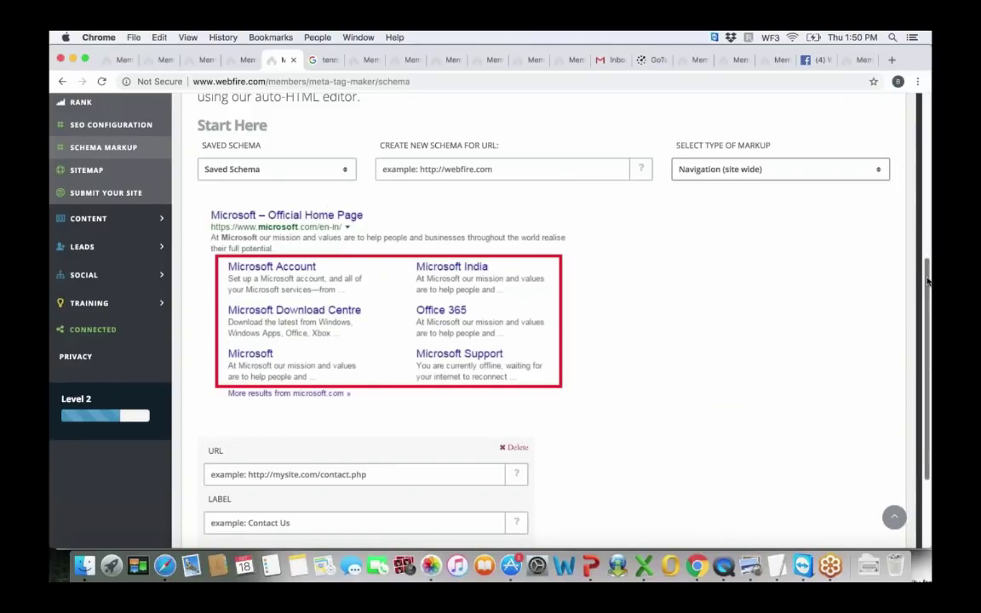
drag(927, 280, 928, 230)
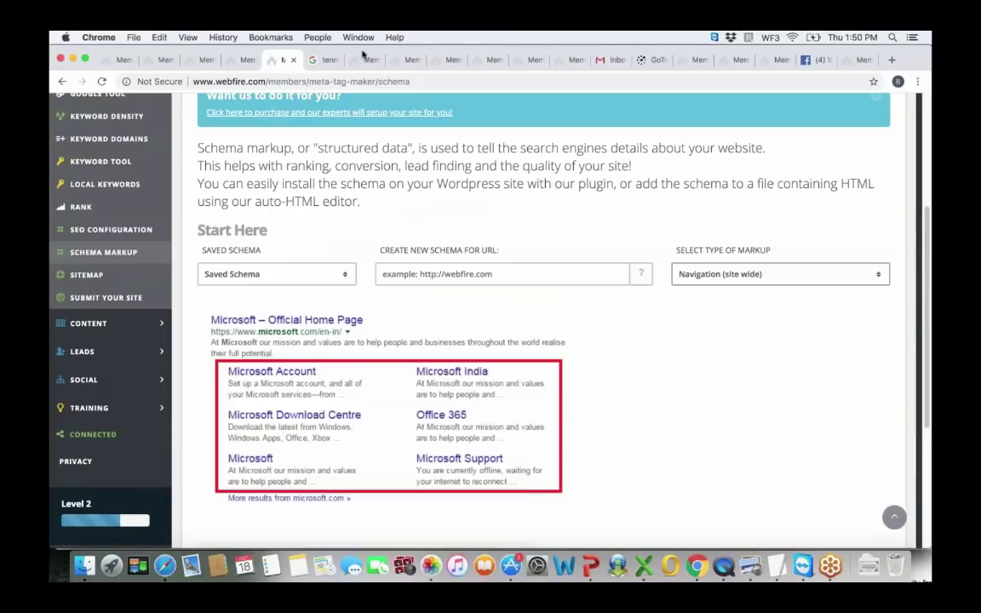
Open Social Poster Fire and review the Quick Post page's message and image attachment sections.
click(361, 59)
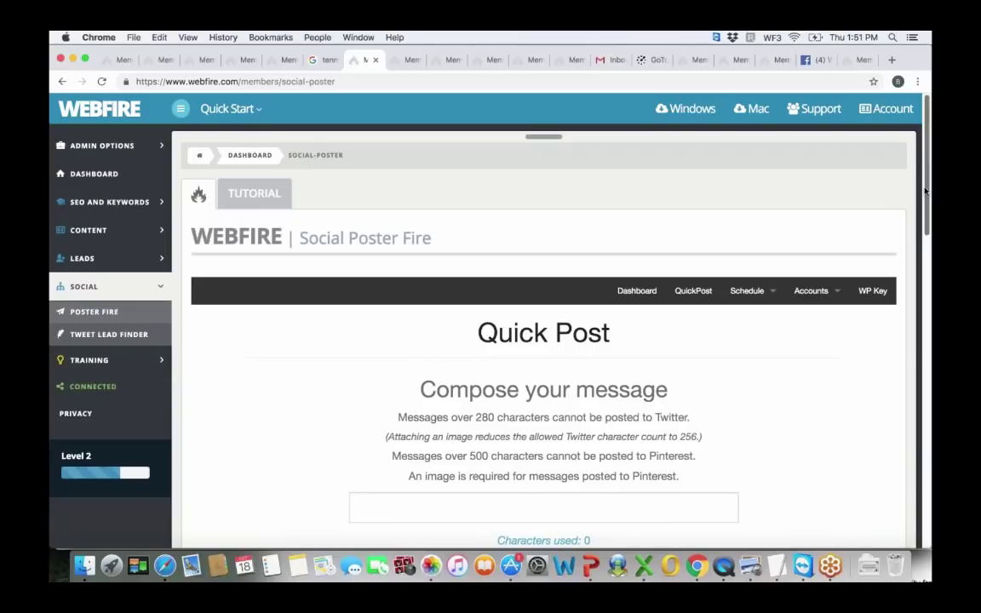
drag(925, 191, 928, 218)
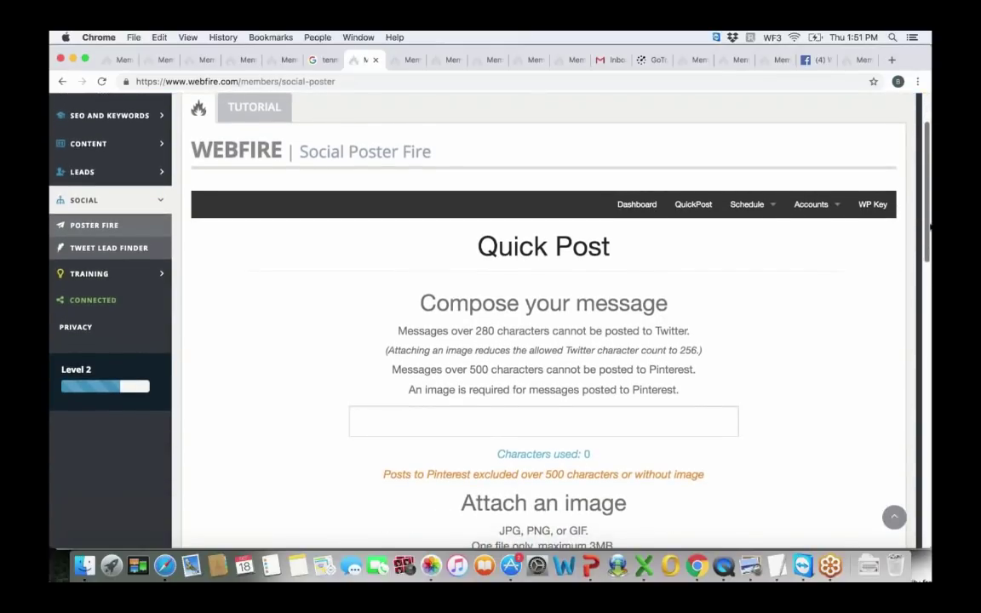
mouse_move(927, 218)
mouse_down()
mouse_move(927, 237)
mouse_move(928, 211)
mouse_up()
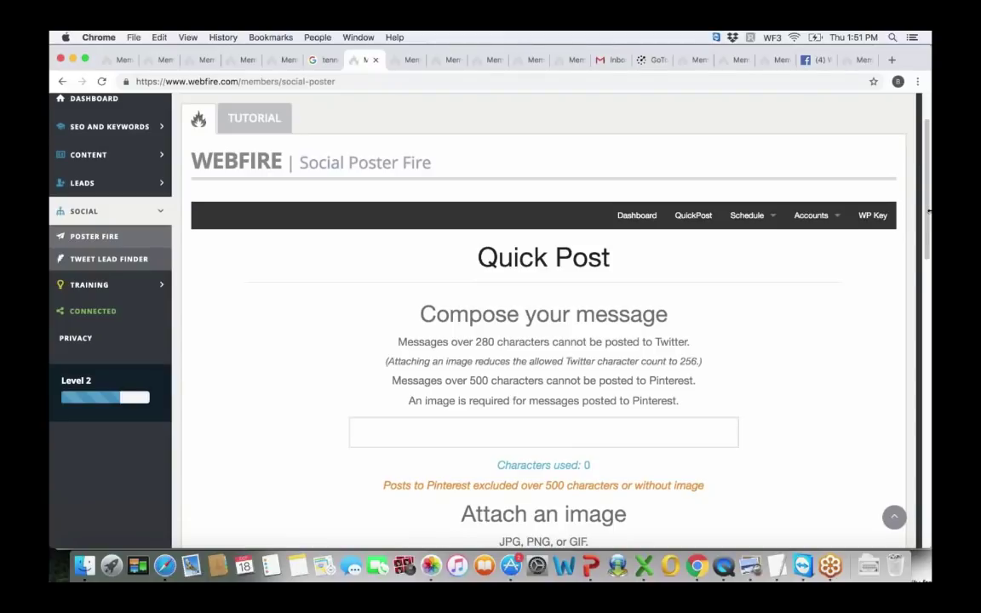
mouse_move(928, 210)
mouse_down()
mouse_move(917, 403)
mouse_move(902, 217)
mouse_move(926, 214)
mouse_up()
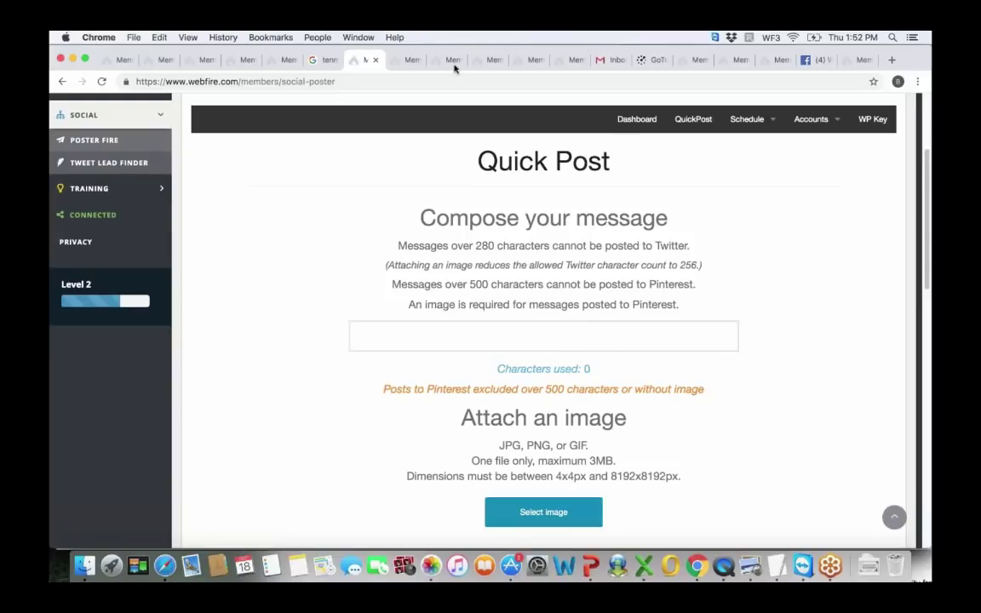
Open Video Firestorm and examine the slide canvas and the sample text in its Text & Colors settings.
click(406, 60)
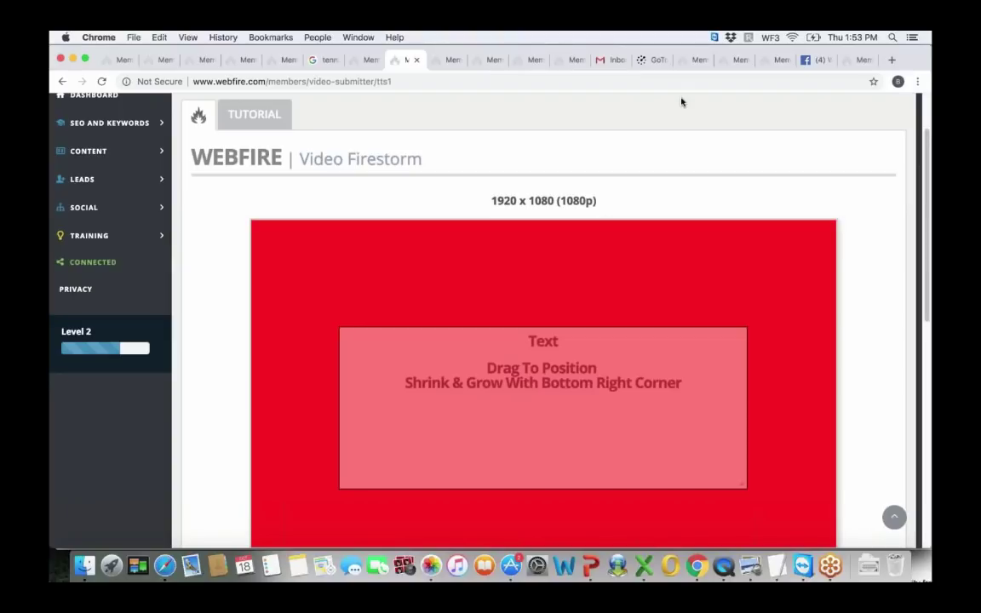
scroll(928, 275, down, 5)
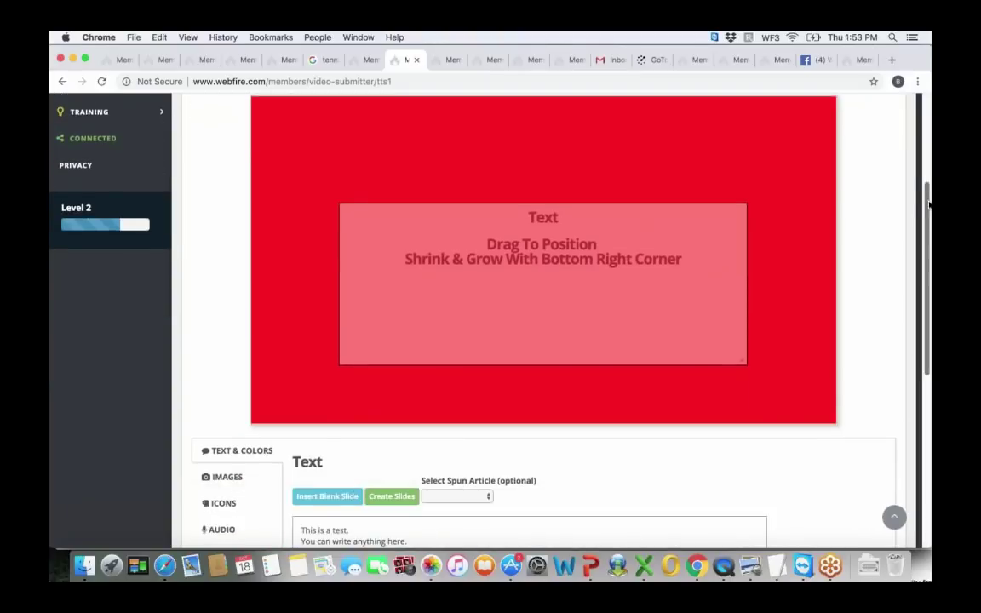
scroll(928, 275, down, 1)
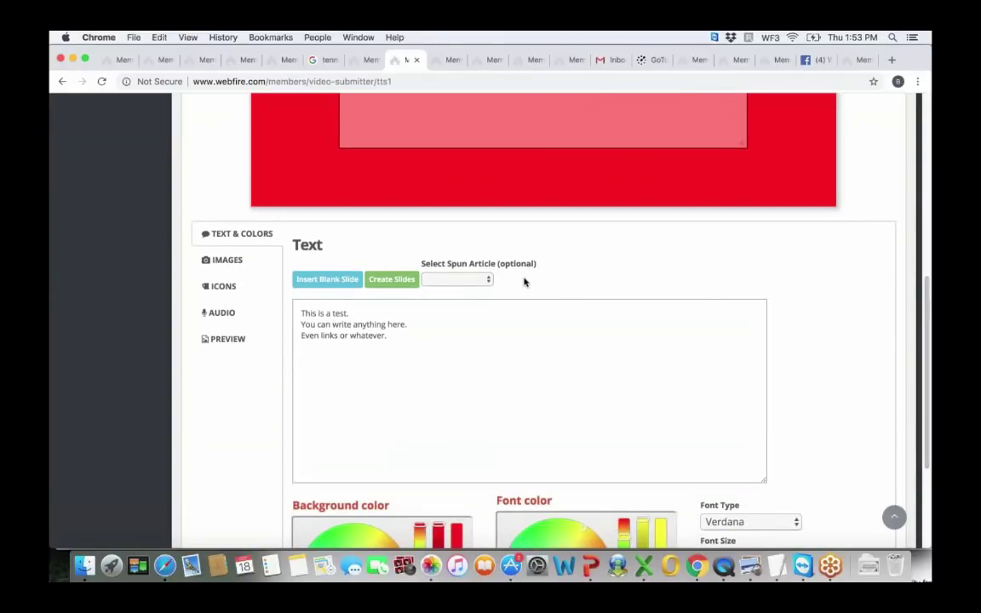
click(393, 335)
drag(394, 336, 375, 335)
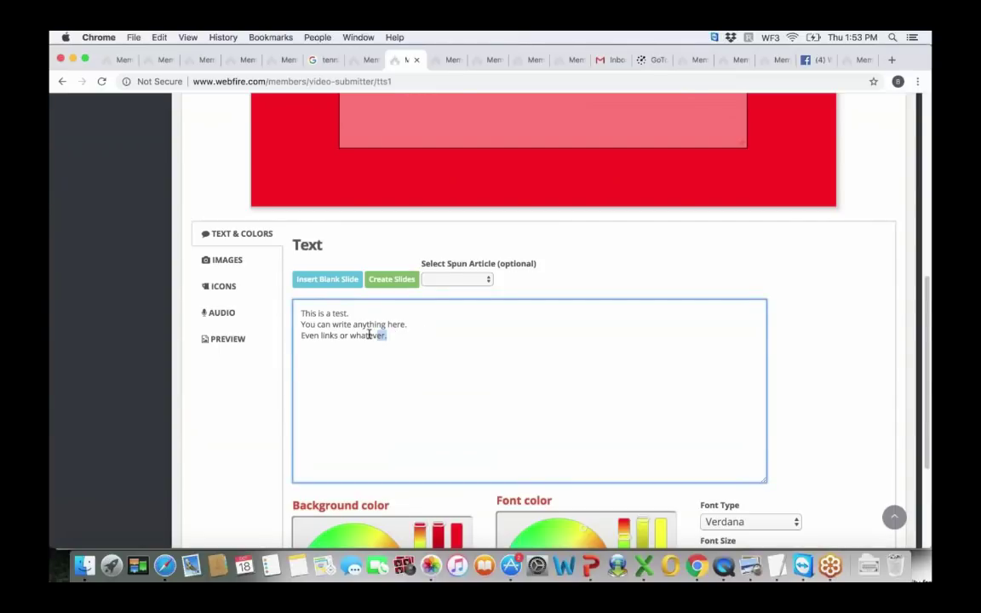
click(350, 373)
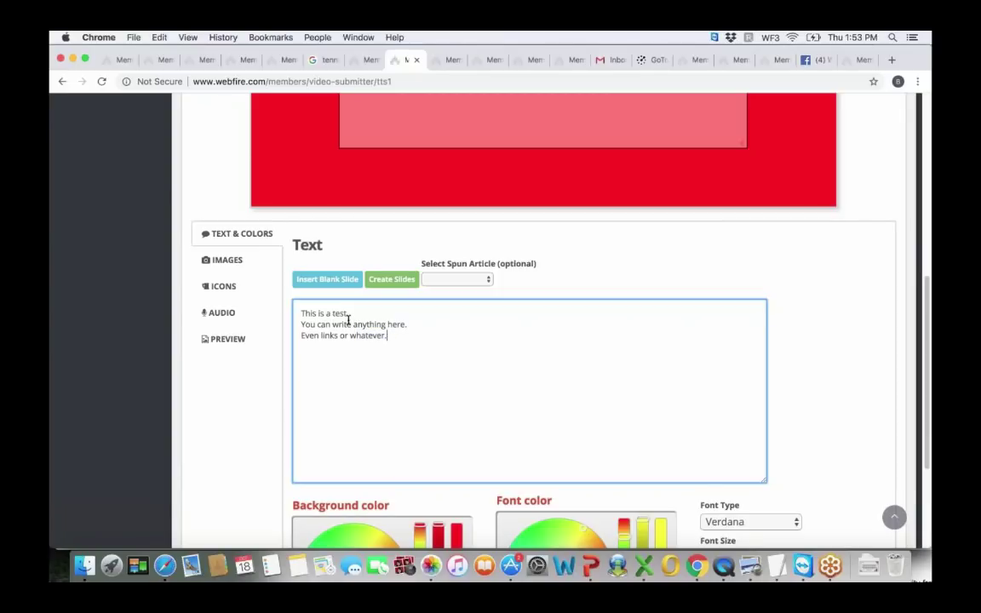
Look through the image upload options, the icon library and the voice choices for the video slides.
click(230, 262)
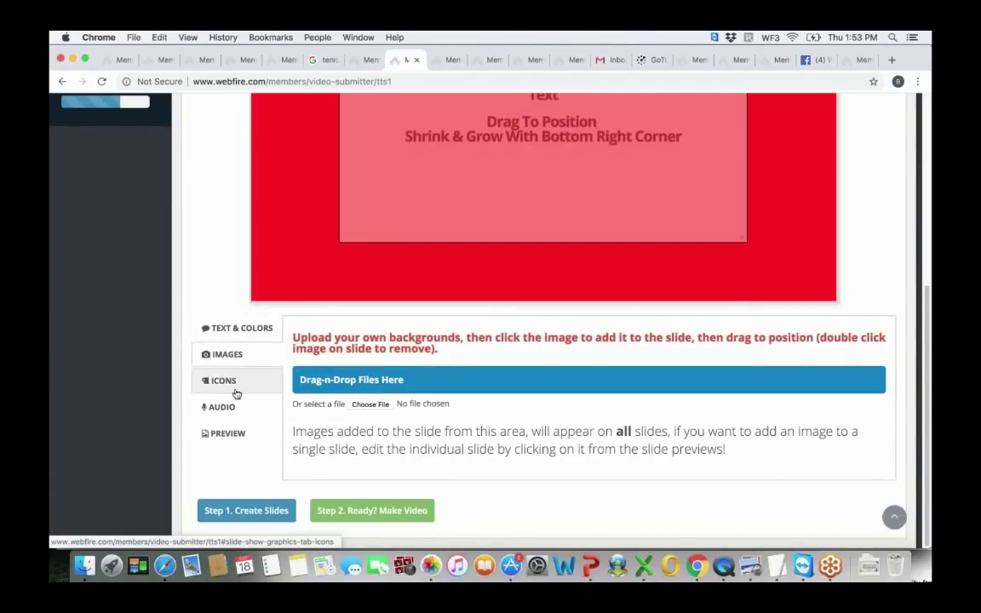
click(223, 382)
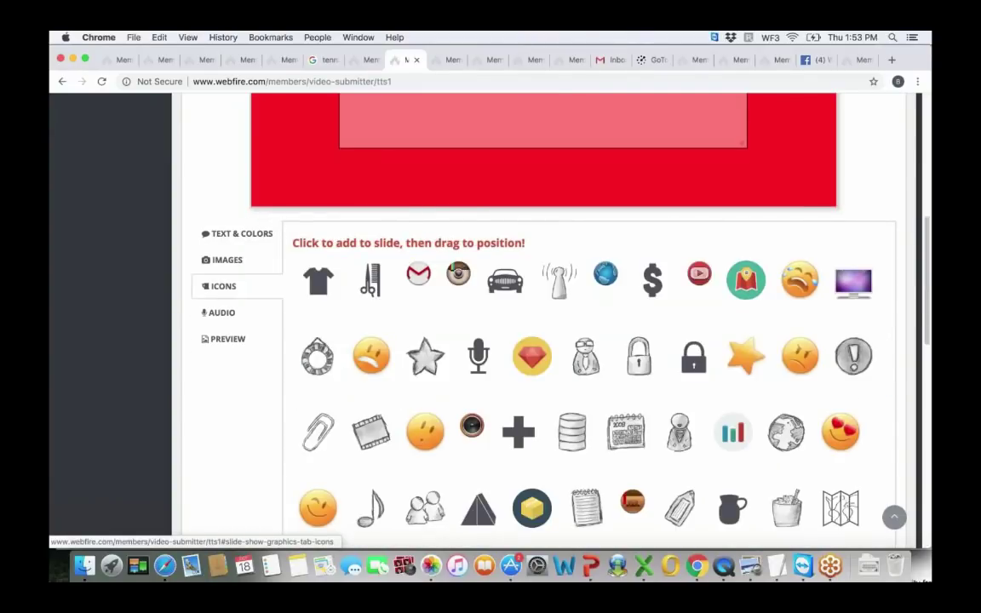
click(238, 314)
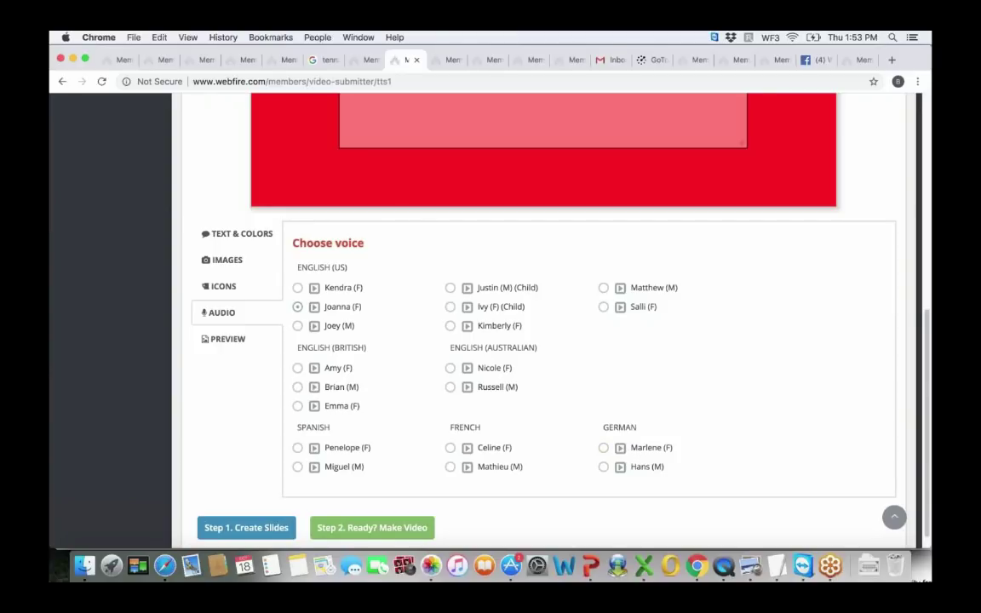
Choose the German voice Hans (M) and play the Hans and Penelope voice samples at a raised system volume.
key(XF86AudioRaiseVolume)
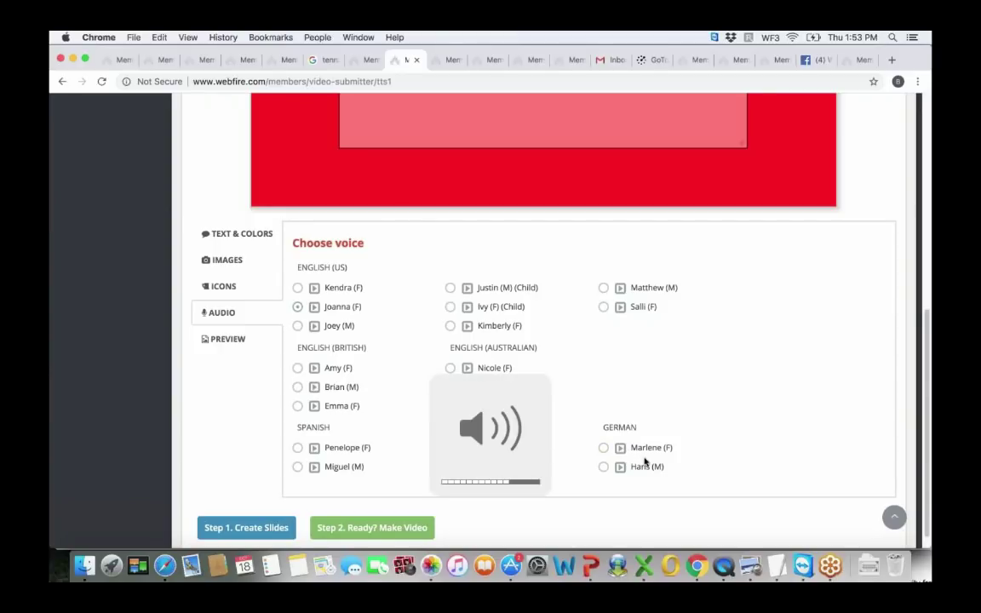
key(XF86AudioRaiseVolume)
key(XF86AudioRaiseVolume)
key(XF86AudioRaiseVolume)
key(XF86AudioRaiseVolume)
key(XF86AudioRaiseVolume)
click(603, 467)
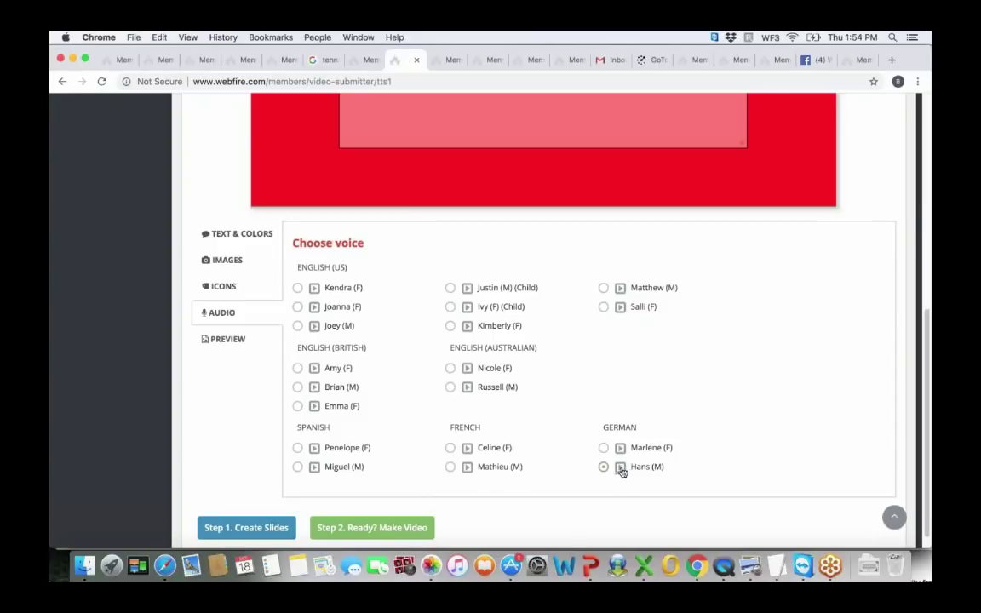
click(620, 470)
click(314, 449)
Preview the slides generated from the sample text, and return to the slide canvas of Video Firestorm.
click(225, 338)
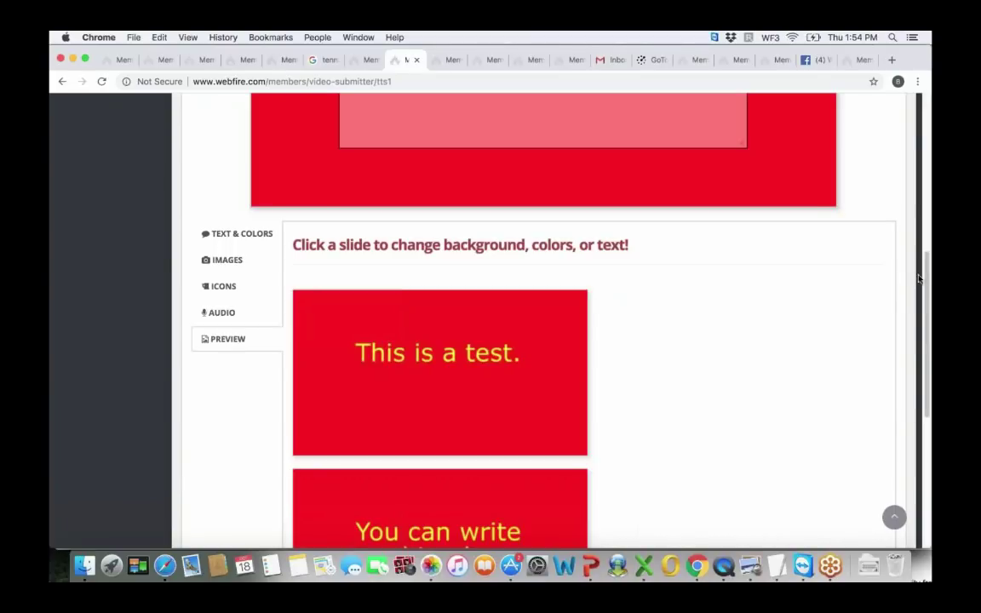
drag(925, 275, 924, 417)
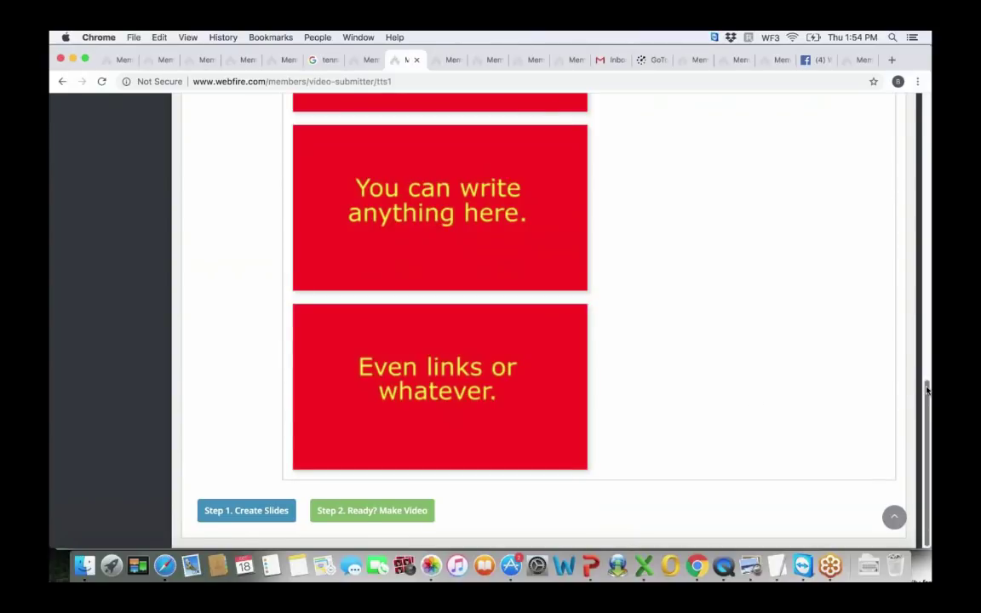
drag(927, 389, 925, 148)
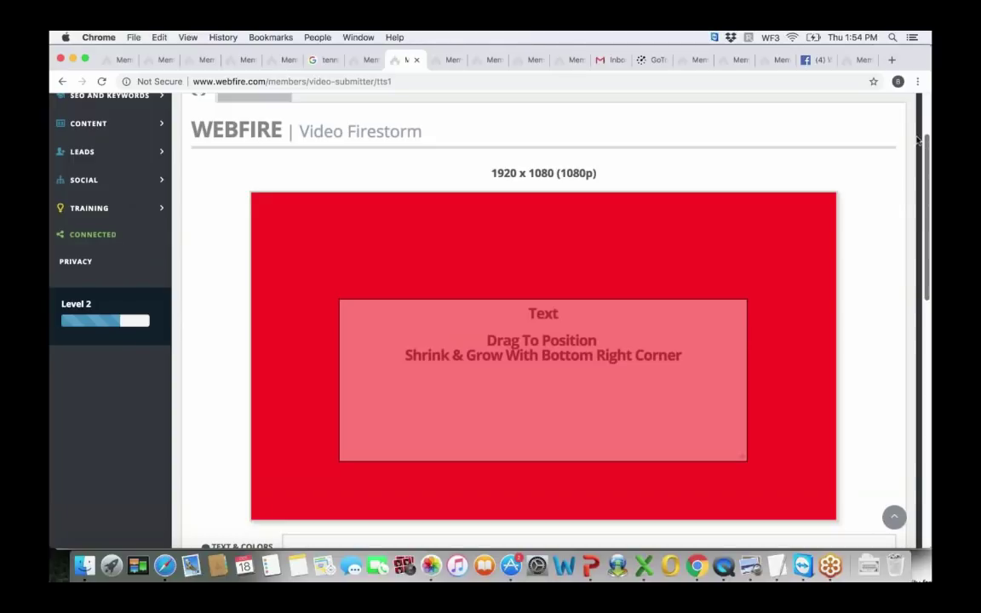
Open the Real Time Lead Finder by way of the dashboard, and review its maximum lead age choices and "alternative medicine" results.
click(447, 62)
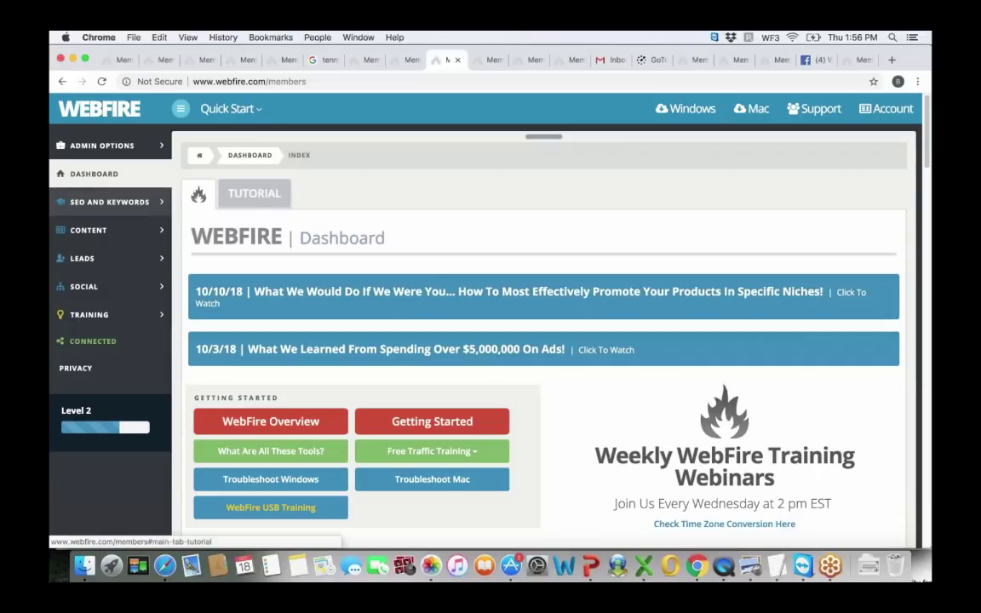
click(481, 63)
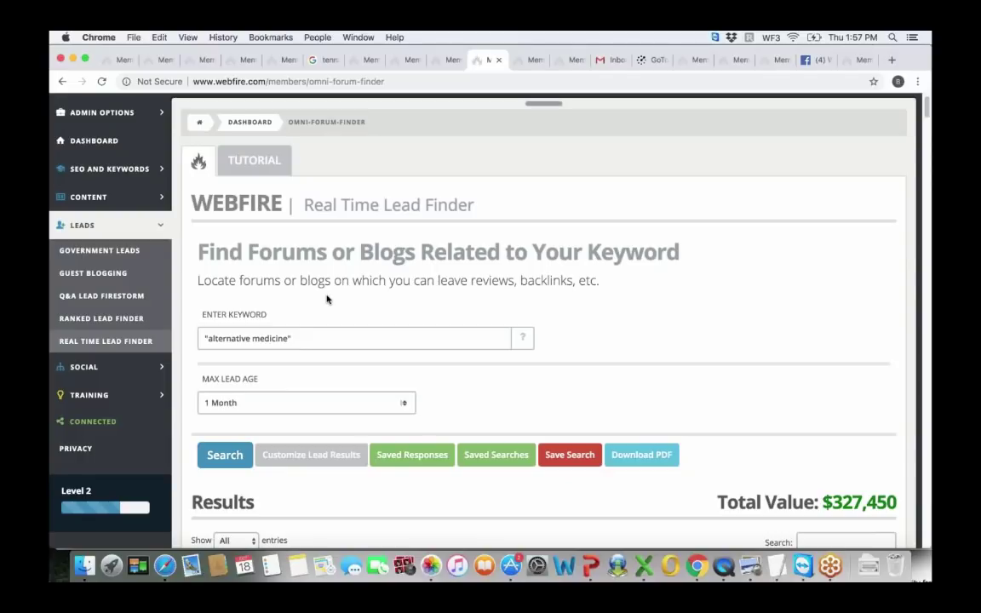
click(412, 396)
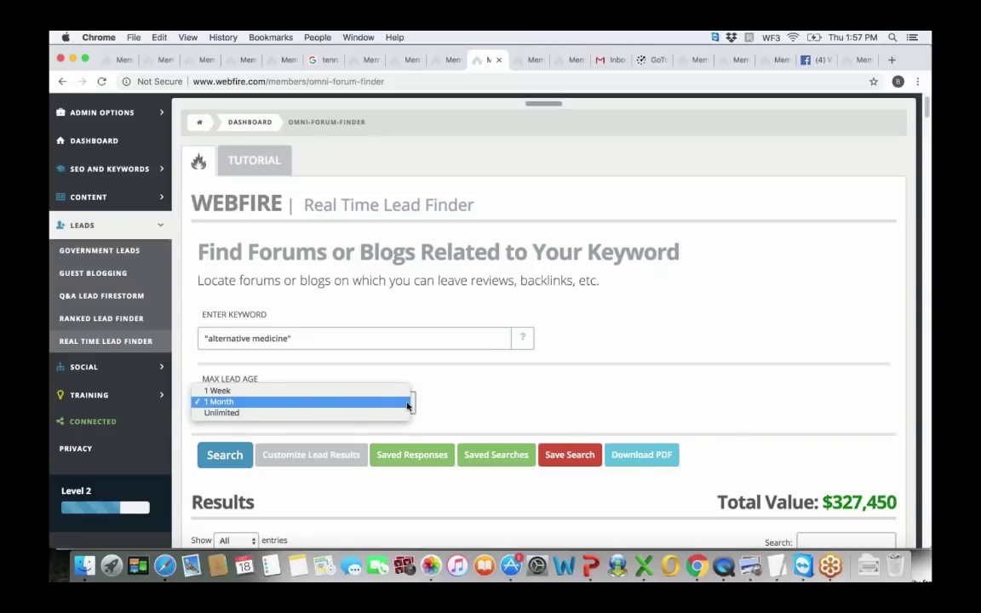
click(447, 406)
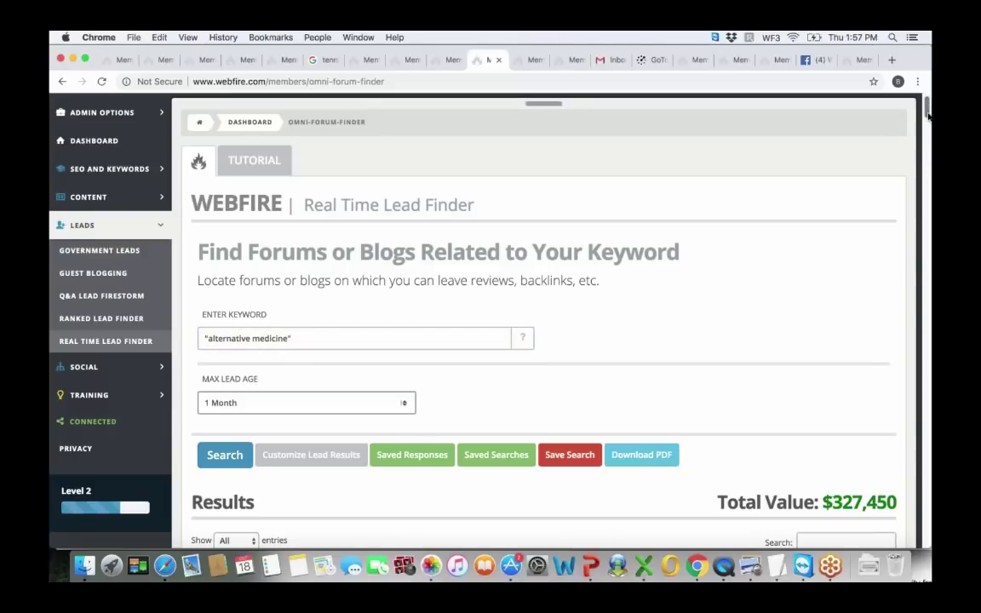
drag(927, 113, 909, 141)
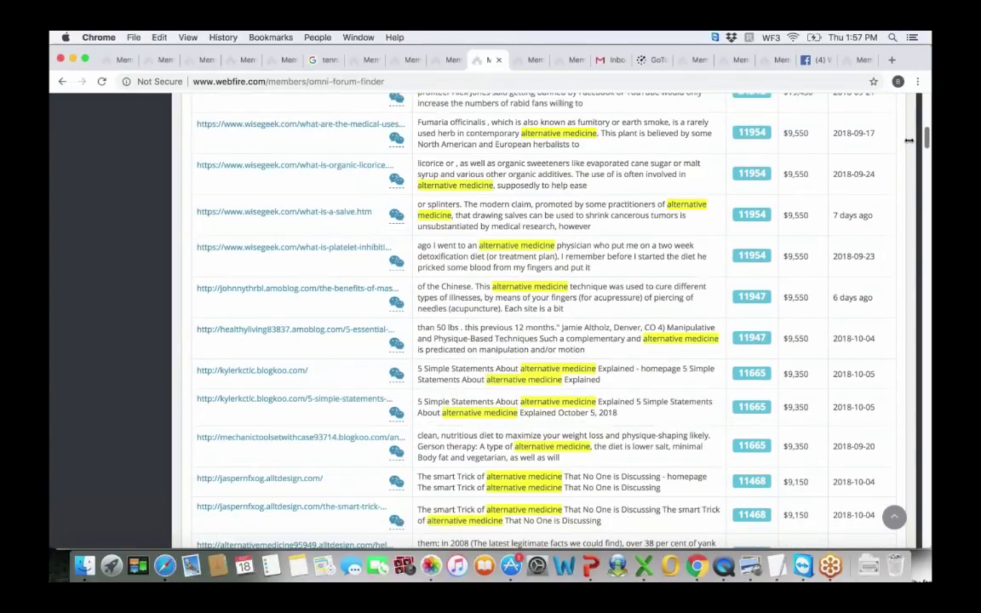
Examine the scores, dollar values, publication dates and total value of the "alternative medicine" leads in the Real Time Lead Finder.
scroll(909, 141, down, 1)
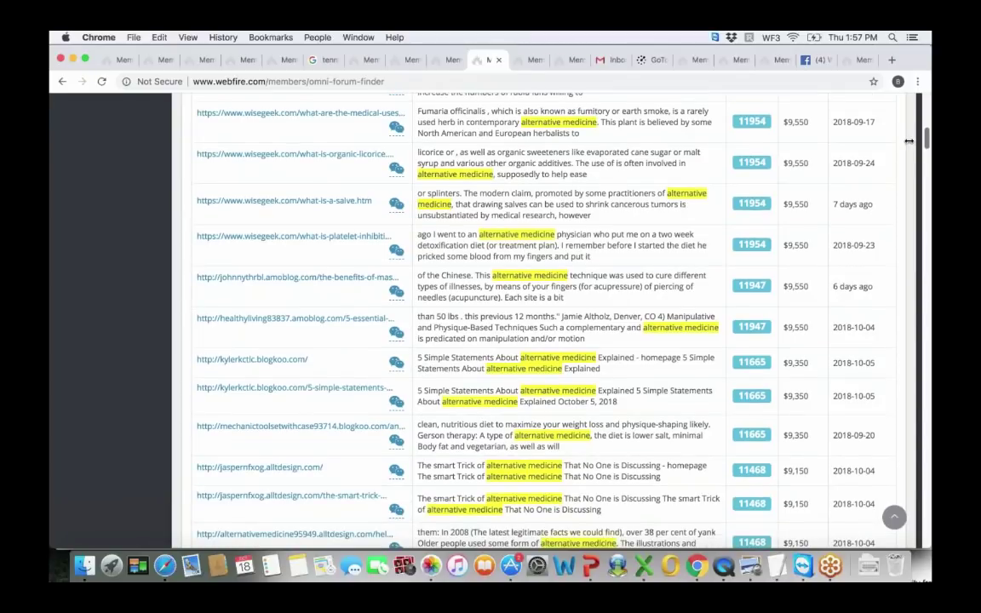
scroll(909, 141, down, 1)
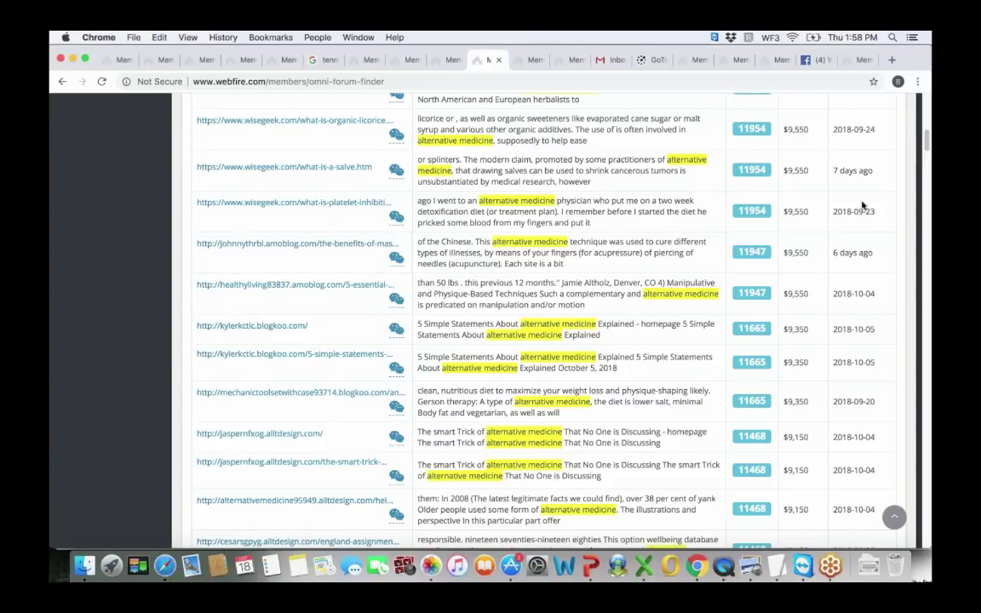
drag(924, 150, 926, 126)
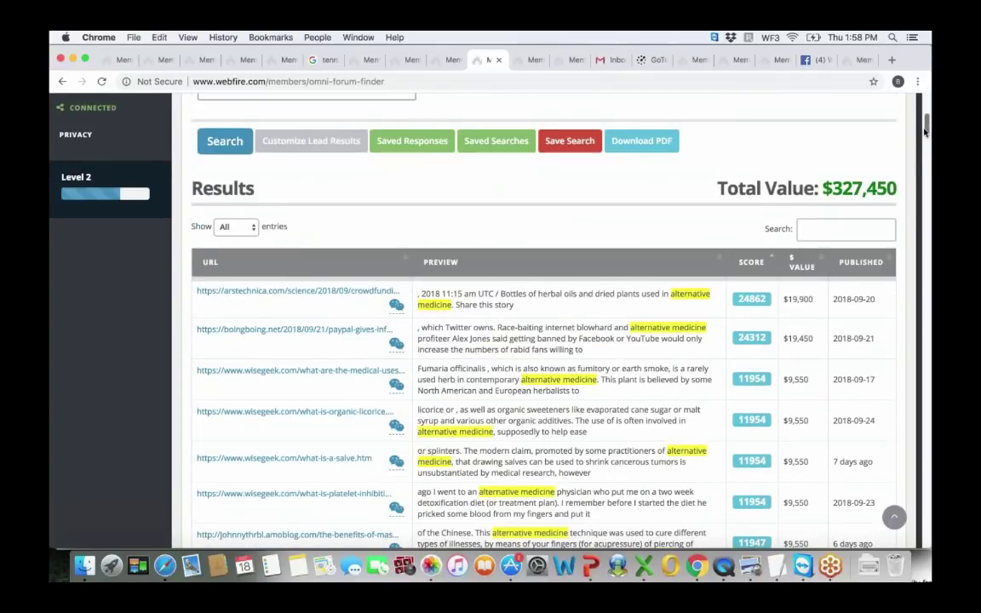
scroll(439, 206, down, 1)
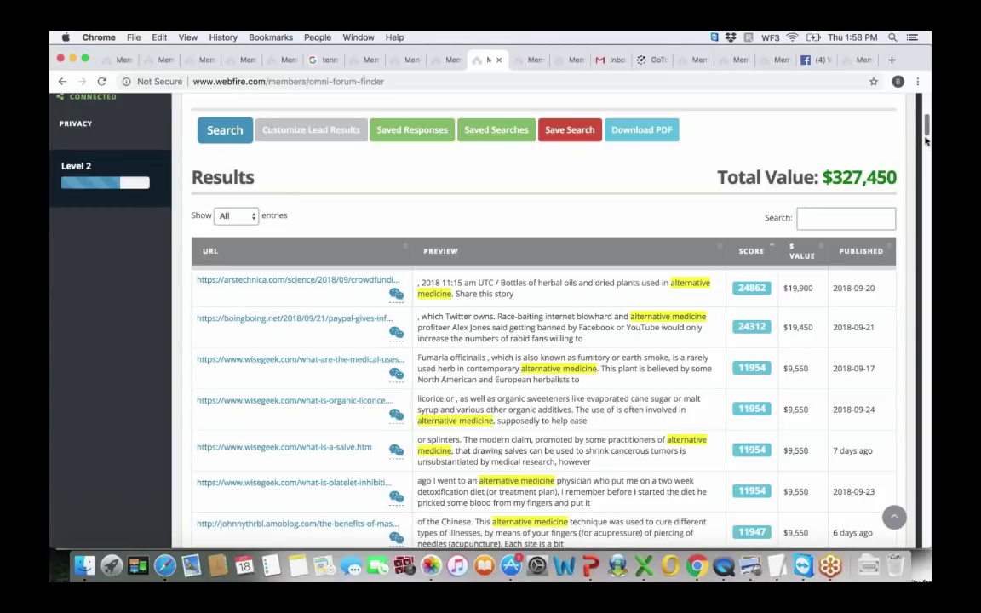
mouse_move(926, 129)
mouse_down()
mouse_move(926, 149)
mouse_move(927, 127)
mouse_up()
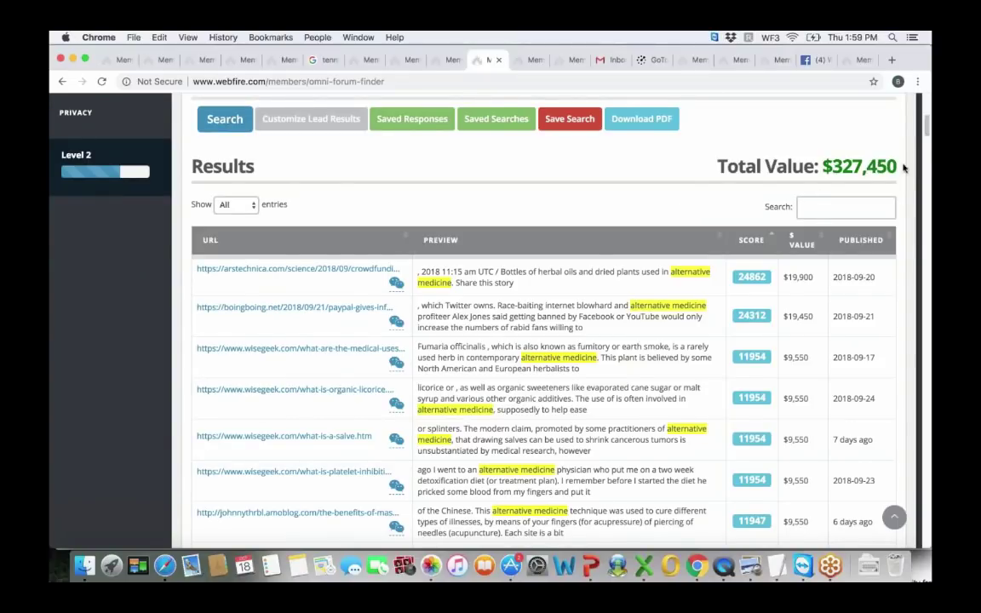
scroll(926, 143, down, 1)
mouse_move(926, 139)
mouse_down()
mouse_move(926, 213)
mouse_move(923, 141)
mouse_move(912, 130)
mouse_up()
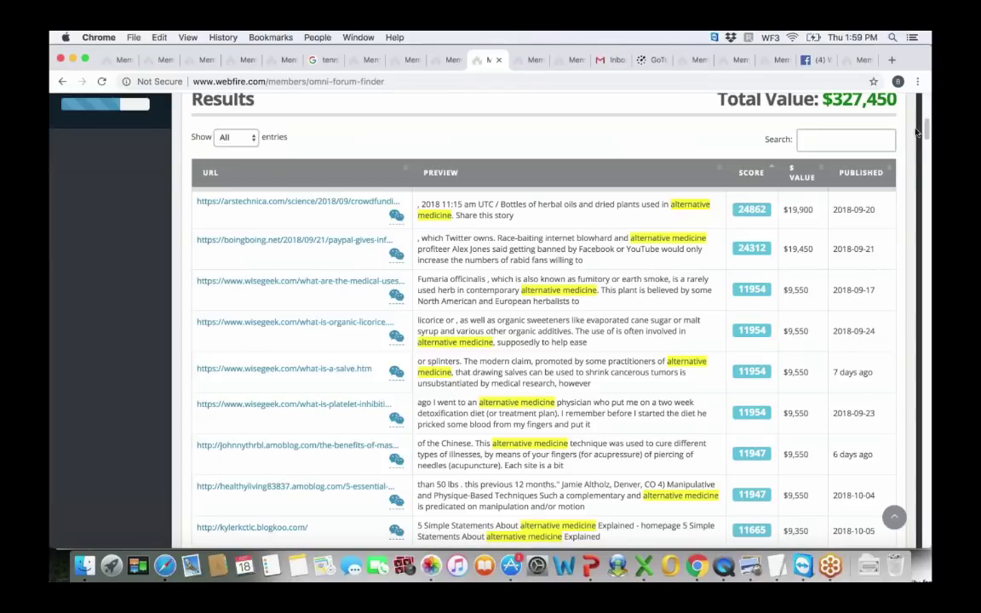
drag(924, 131, 926, 154)
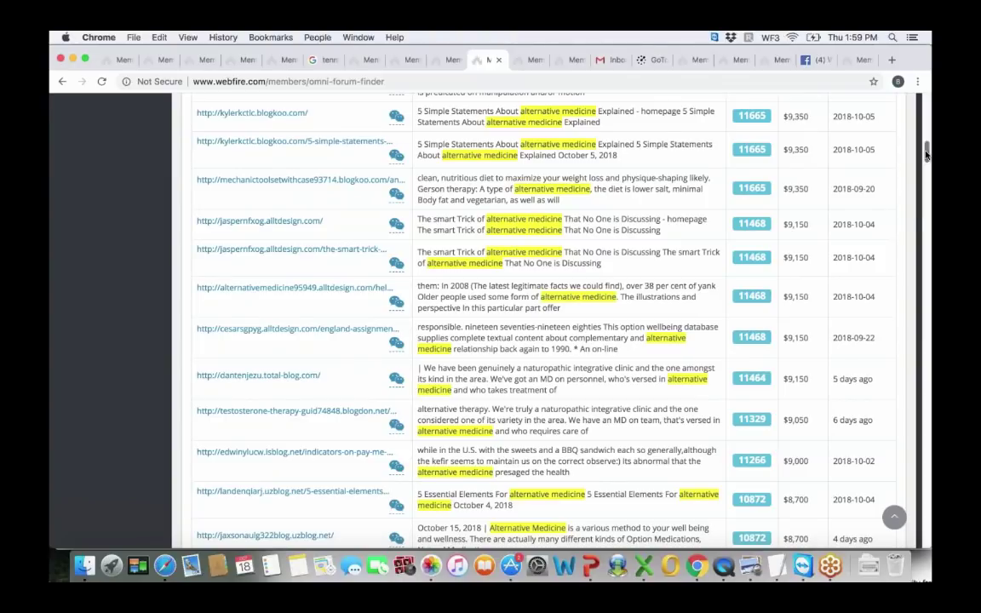
drag(926, 154, 925, 178)
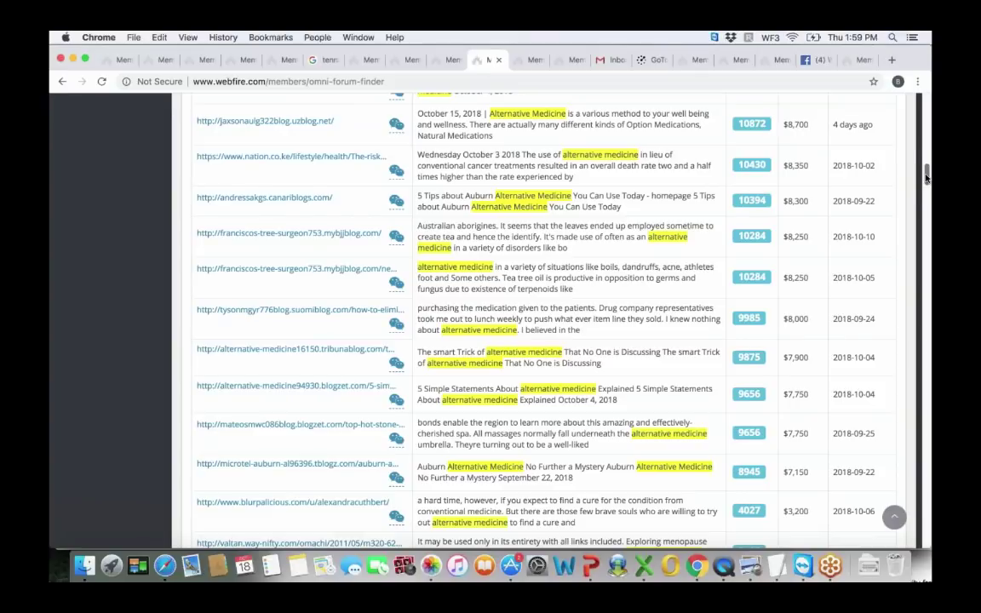
drag(925, 177, 918, 116)
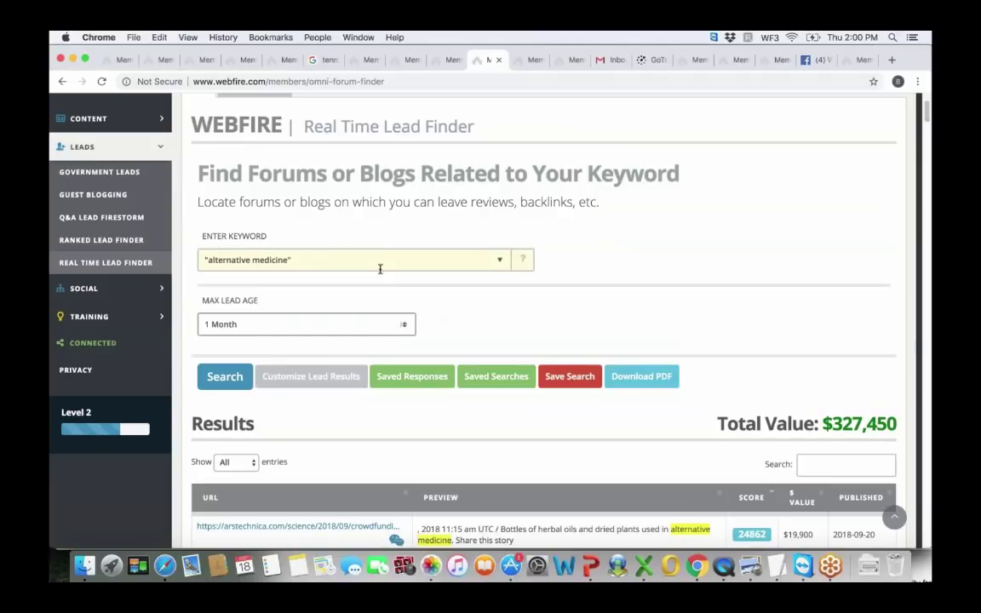
drag(927, 114, 927, 110)
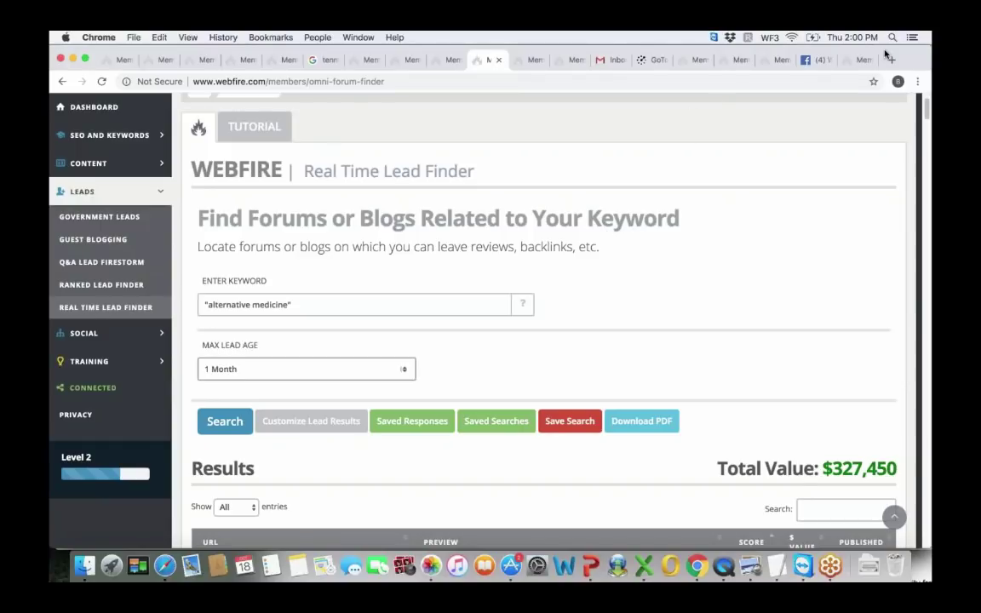
Switch to the open Ranked Lead Finder results and examine each site's keyword, search engine, rank, estimated reach and value.
click(858, 59)
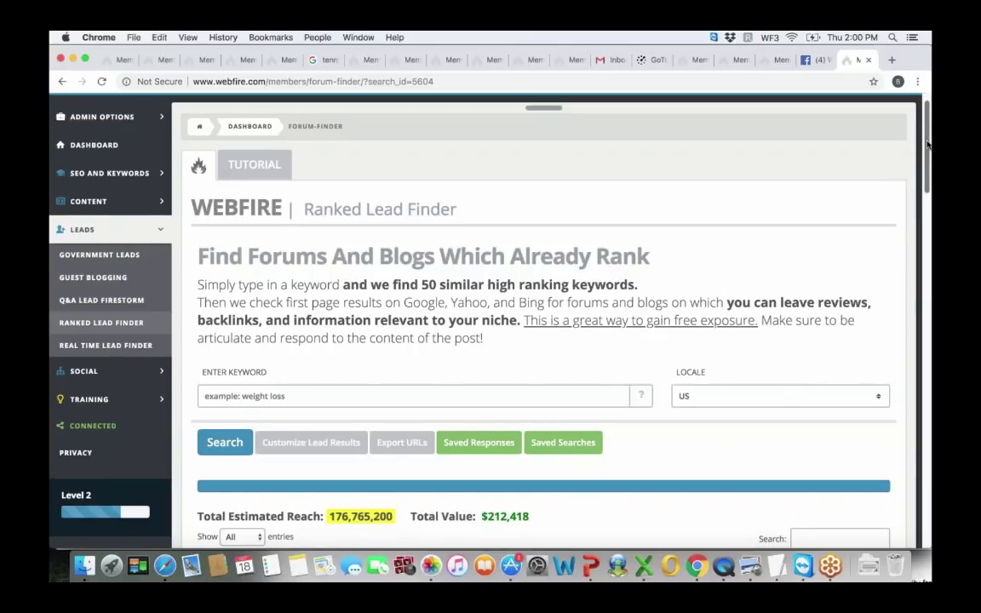
drag(927, 144, 930, 232)
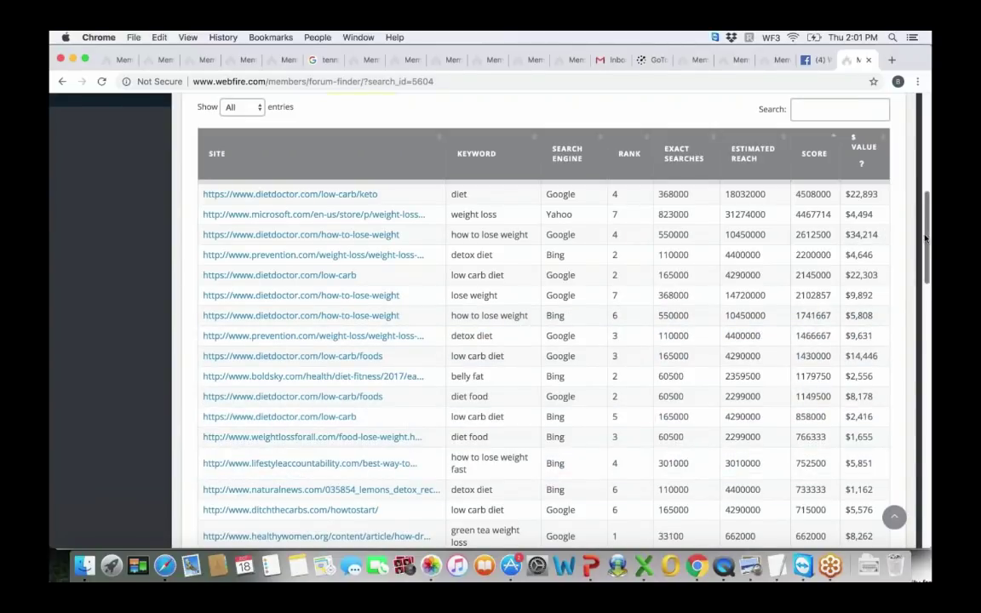
scroll(611, 465, down, 2)
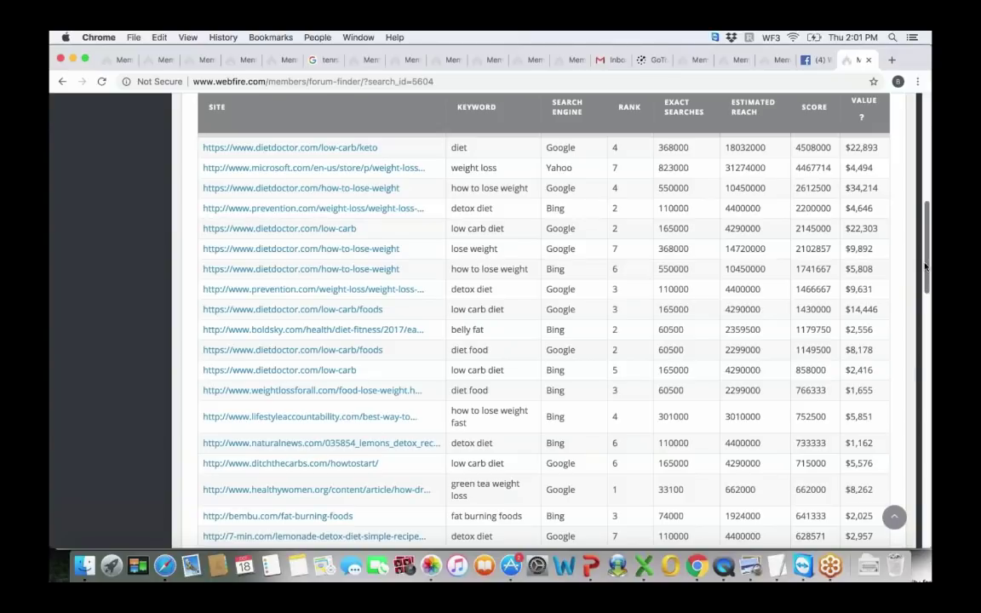
mouse_move(926, 266)
mouse_down()
mouse_move(920, 251)
mouse_move(919, 267)
mouse_up()
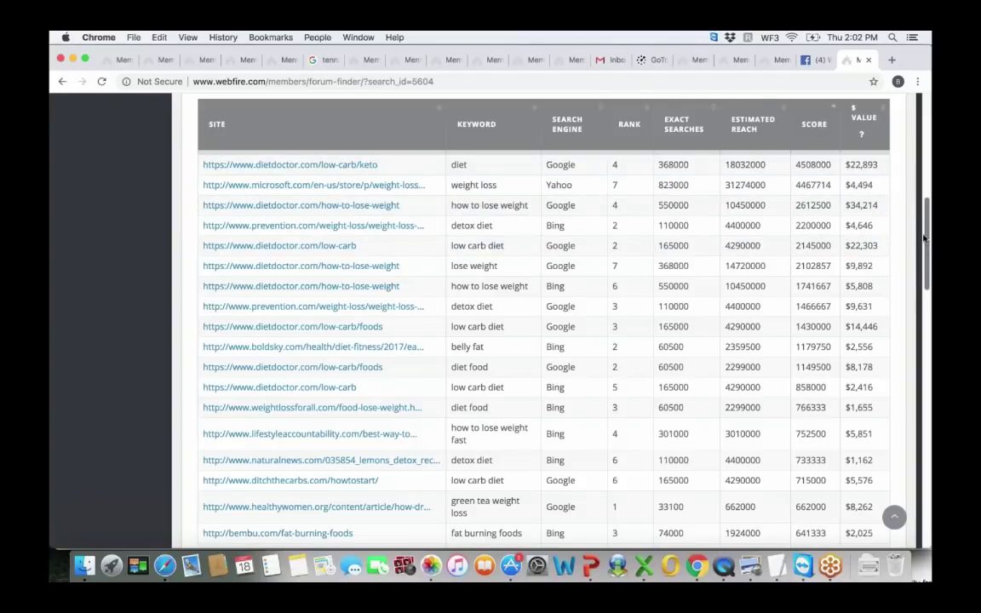
scroll(923, 233, up, 1)
scroll(923, 233, up, 5)
scroll(923, 232, down, 1)
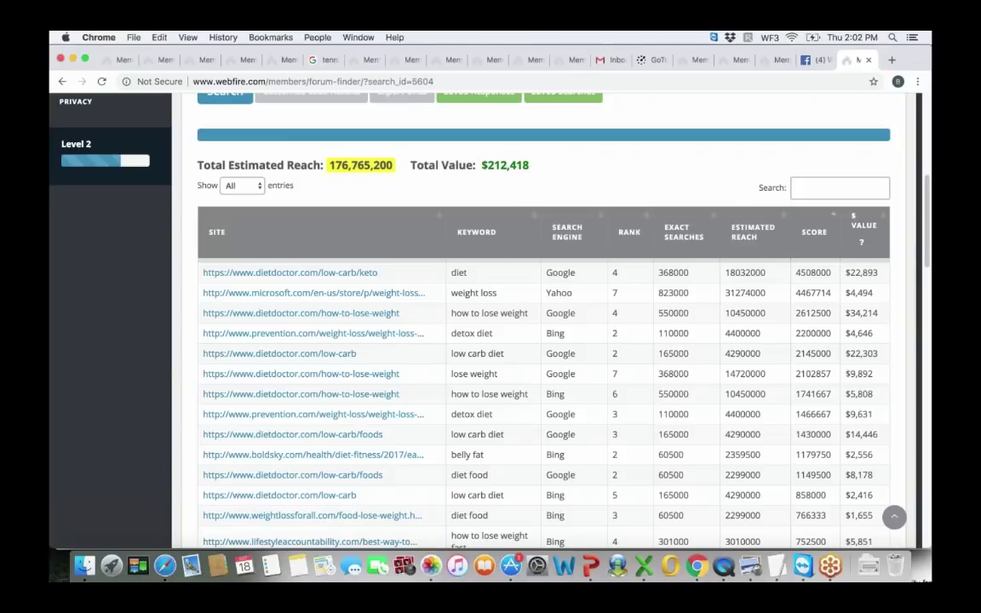
View the lead customization settings for customer value, conversion rate and click-through rate, and close them.
scroll(830, 156, up, 3)
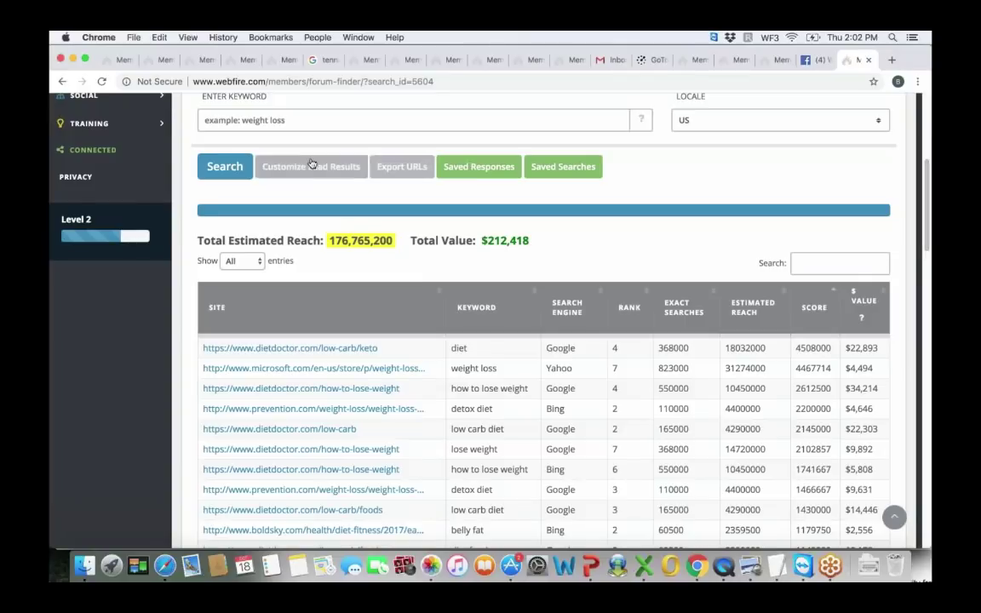
click(311, 164)
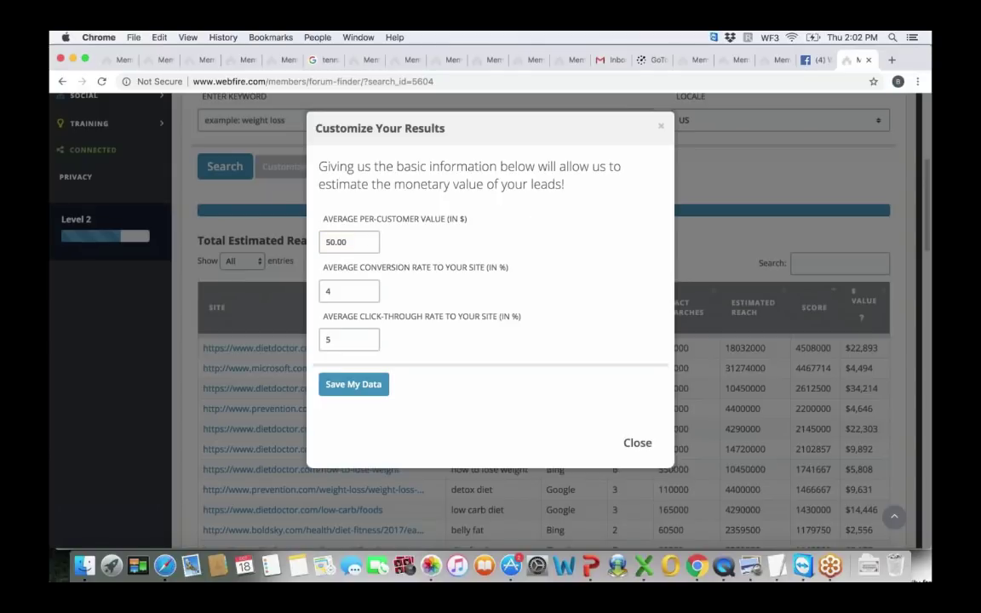
click(661, 126)
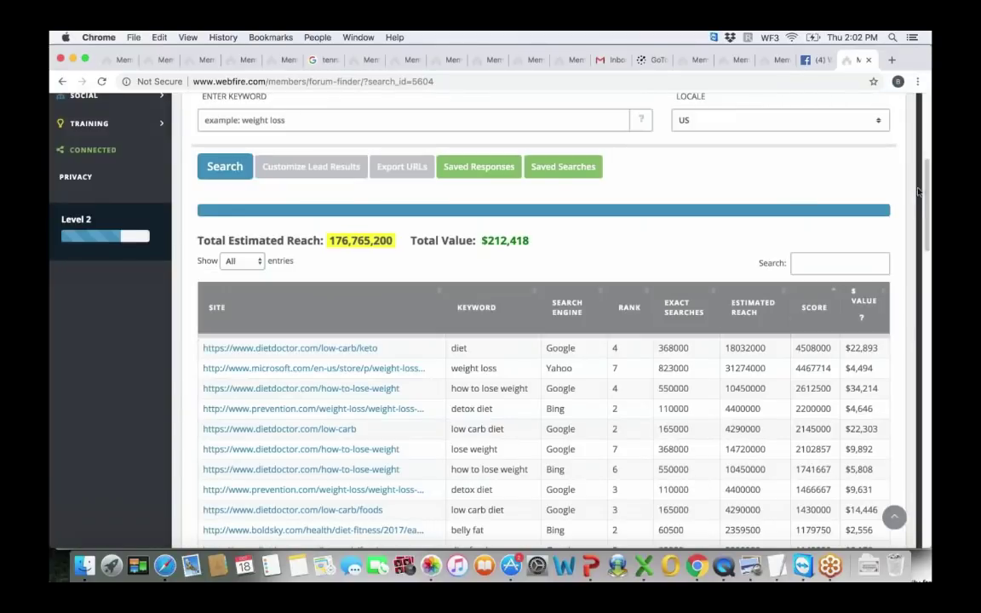
Review the total estimated reach and the highest-scoring ranked leads, and return to the keyword search form.
scroll(926, 205, down, 2)
drag(926, 206, 928, 217)
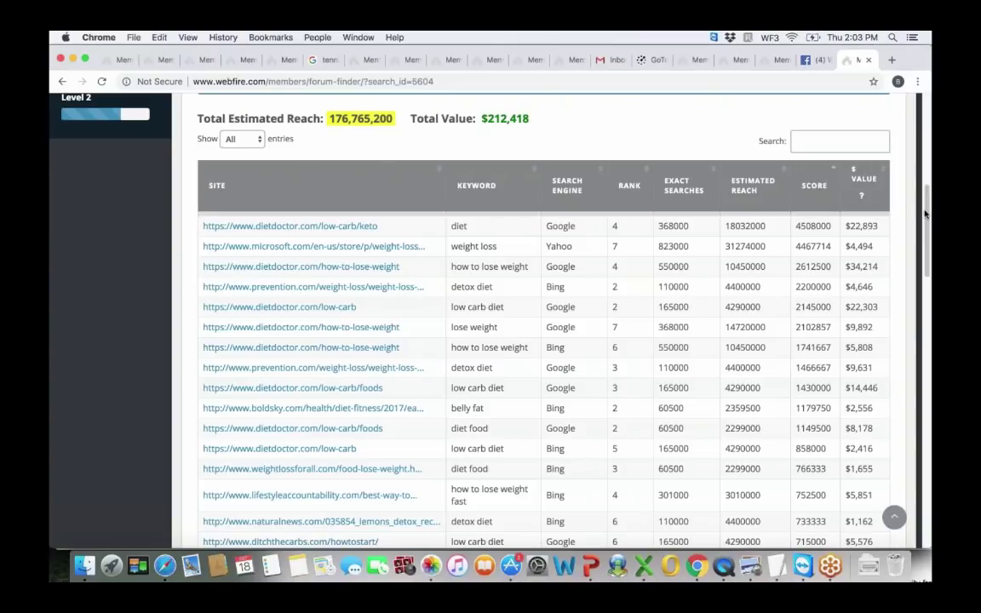
drag(924, 212, 928, 146)
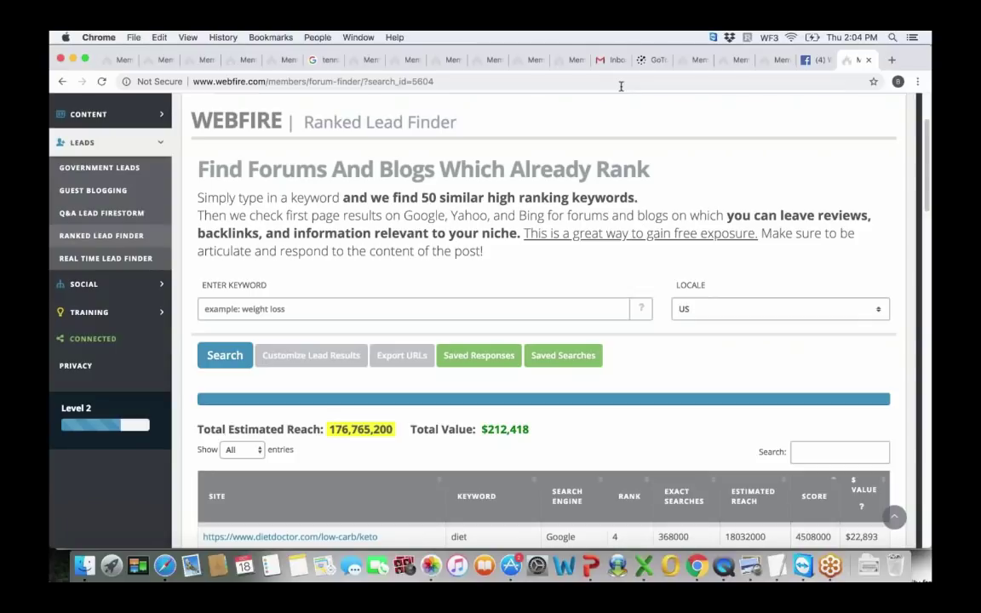
Switch to the open Answer Finder page for "lose weight" and look through its Yahoo questions and previews to the end of the list.
click(552, 64)
click(573, 61)
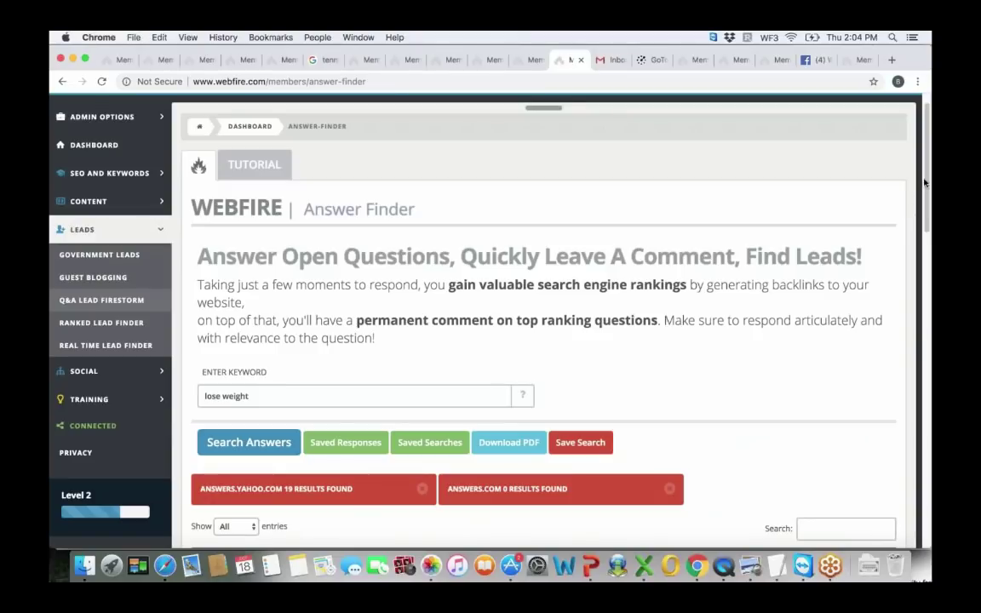
scroll(924, 174, up, 1)
drag(924, 175, 928, 351)
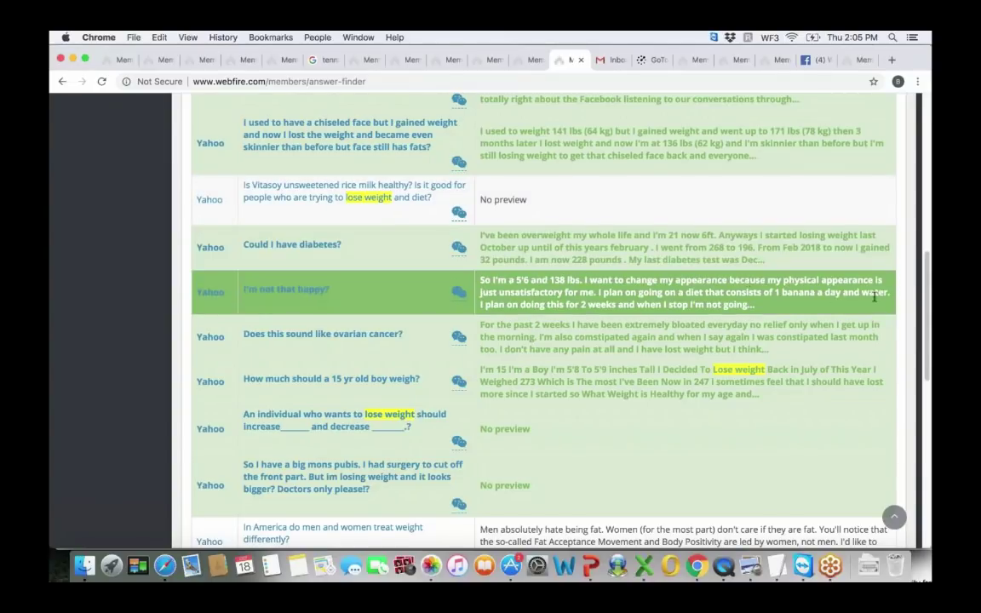
drag(927, 310, 929, 429)
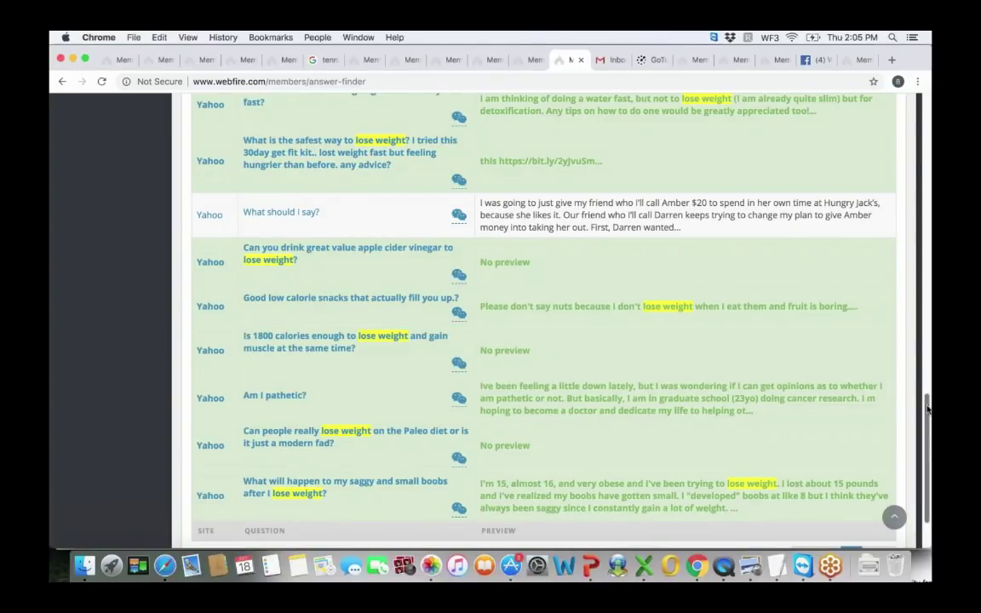
drag(921, 404, 927, 417)
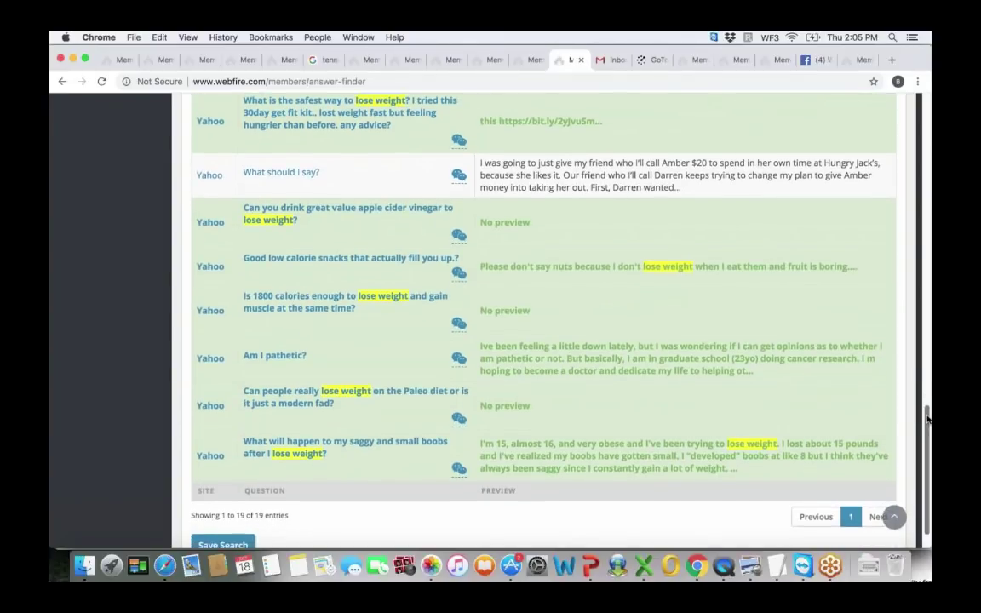
scroll(917, 341, up, 3)
scroll(918, 341, up, 10)
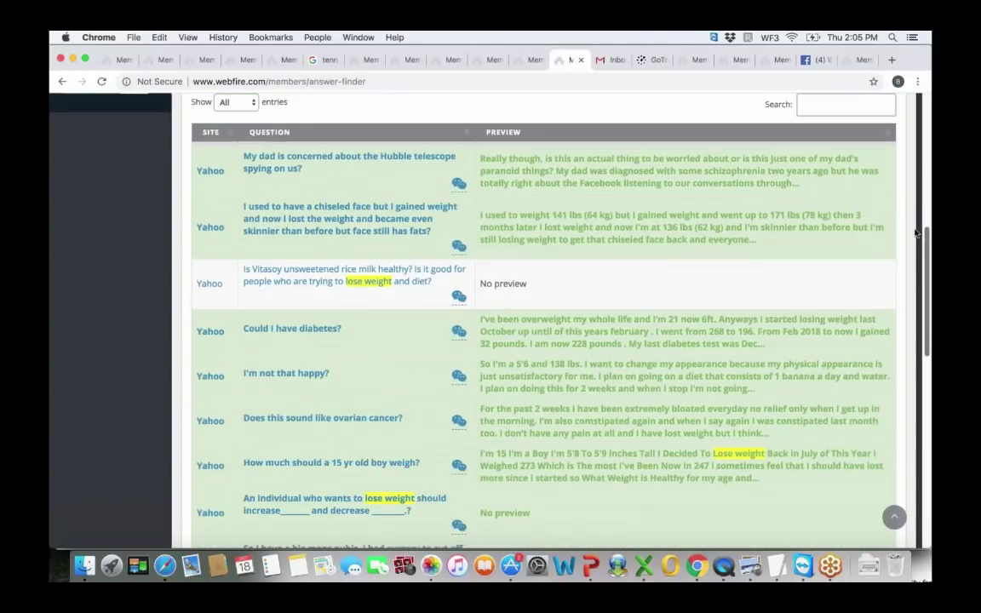
scroll(915, 231, up, 10)
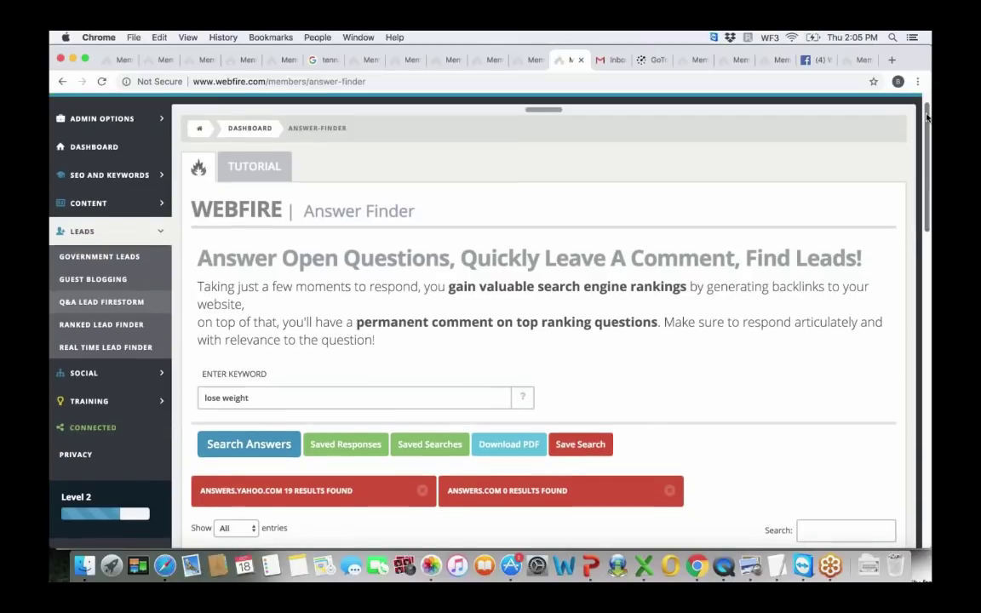
scroll(921, 128, up, 1)
scroll(926, 153, down, 2)
drag(928, 159, 928, 457)
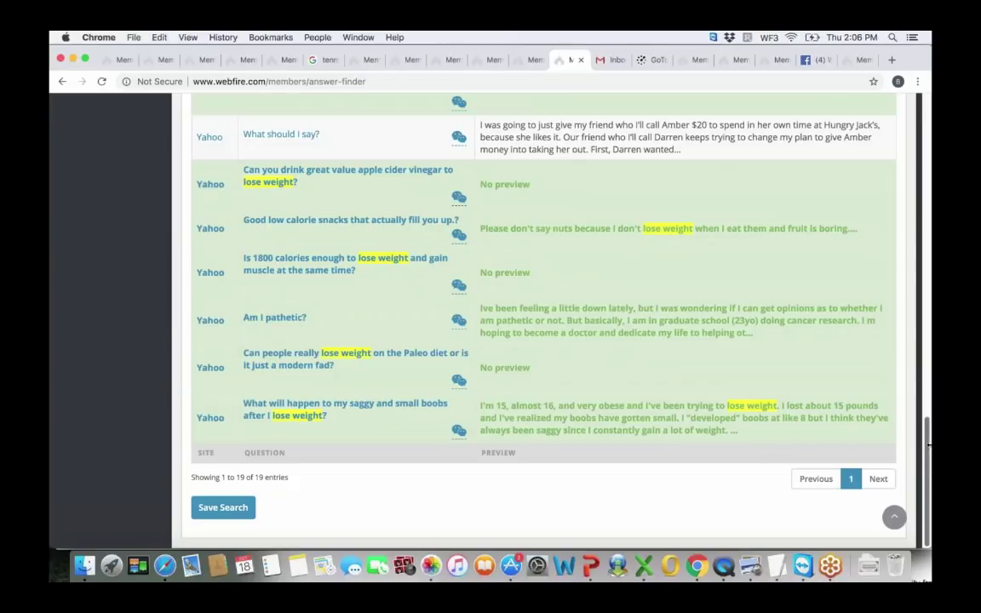
scroll(928, 439, up, 2)
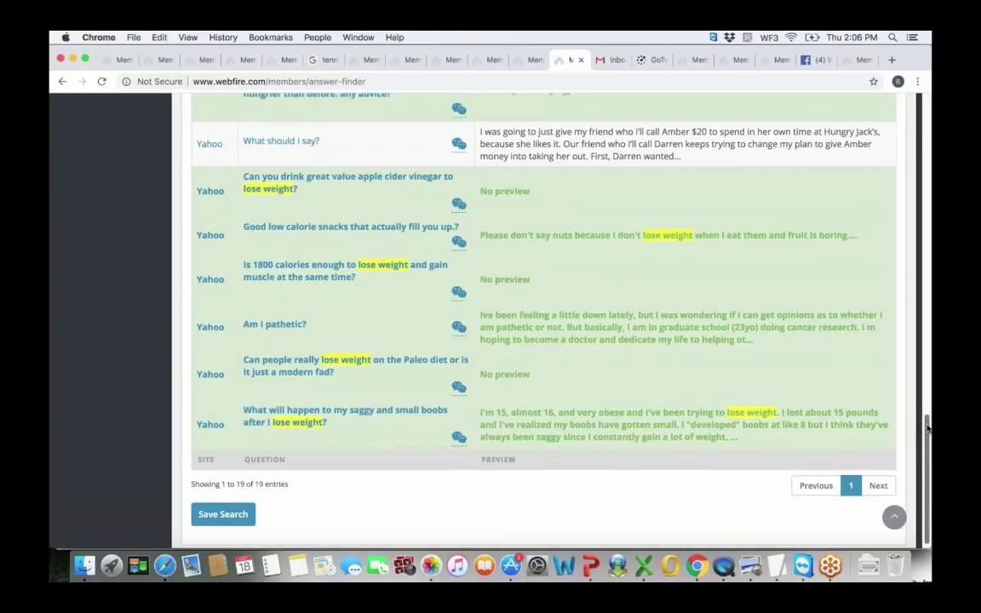
scroll(928, 430, down, 1)
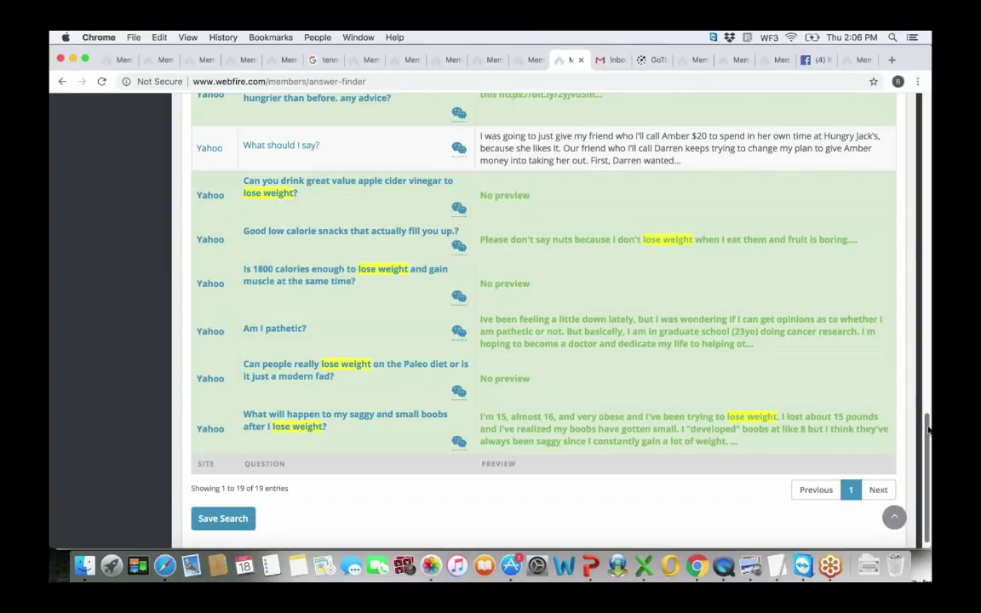
scroll(927, 429, down, 1)
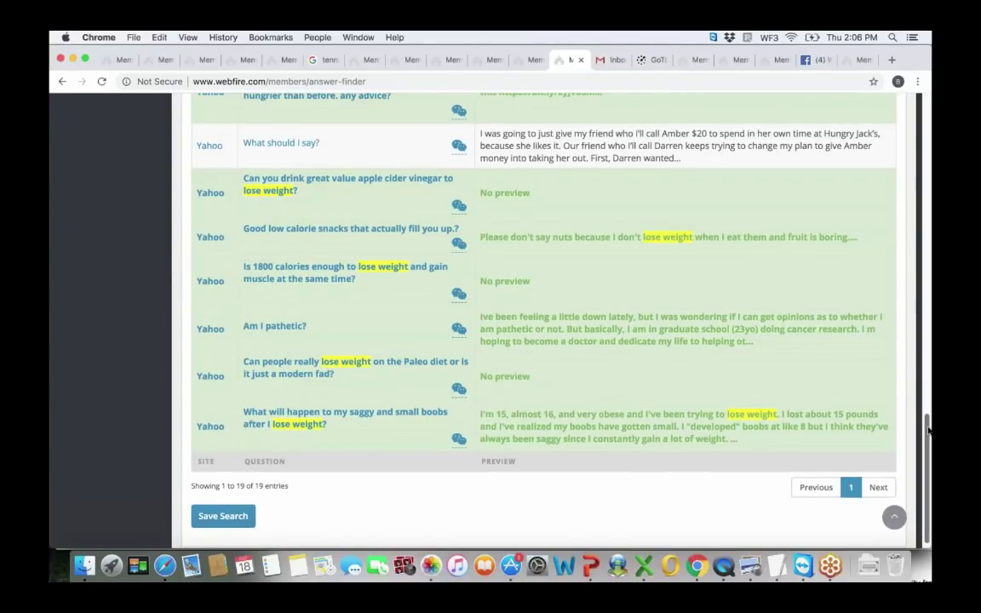
scroll(928, 430, down, 1)
scroll(928, 430, up, 2)
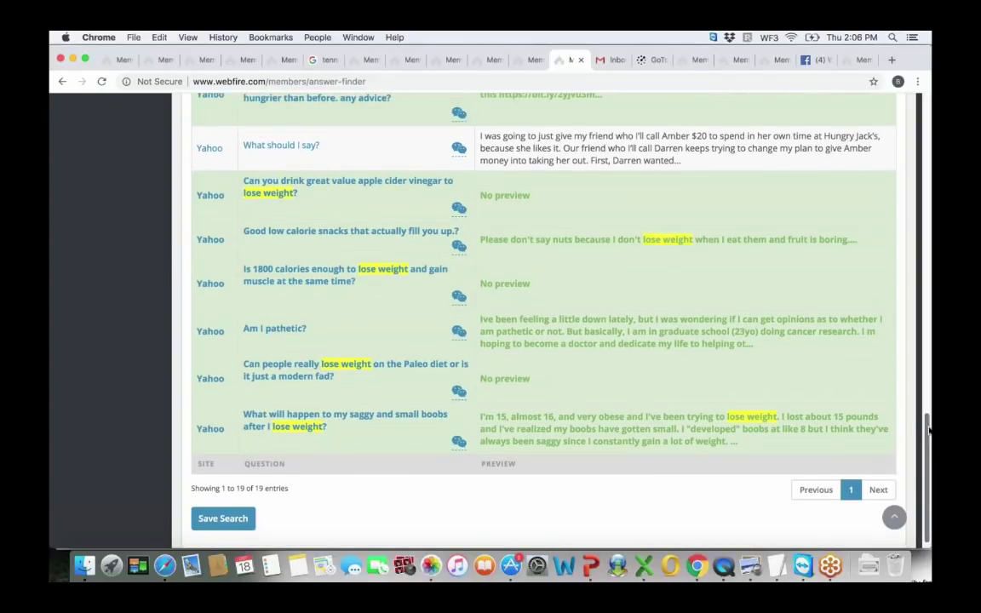
scroll(928, 430, up, 2)
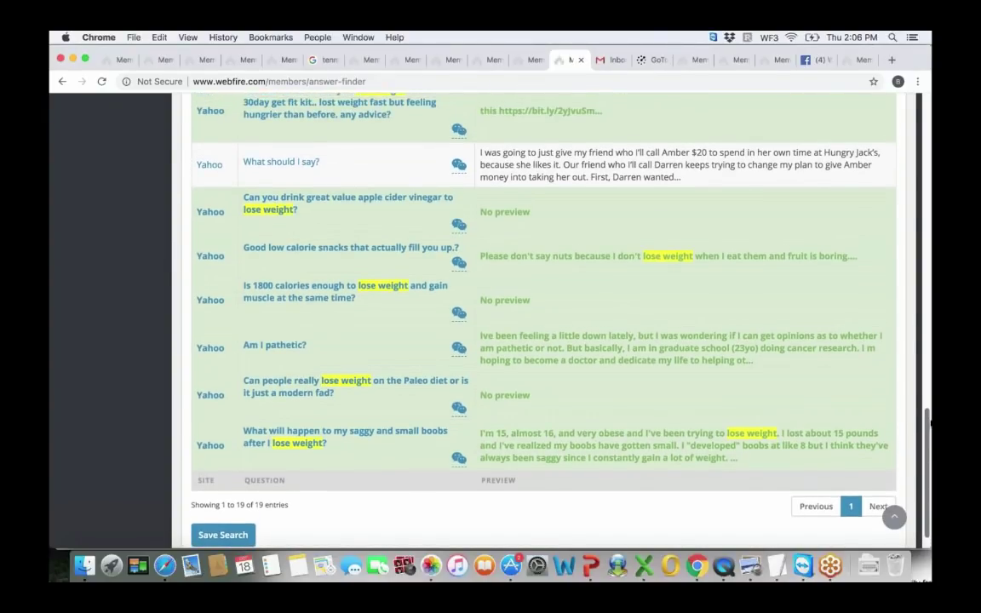
scroll(928, 422, up, 2)
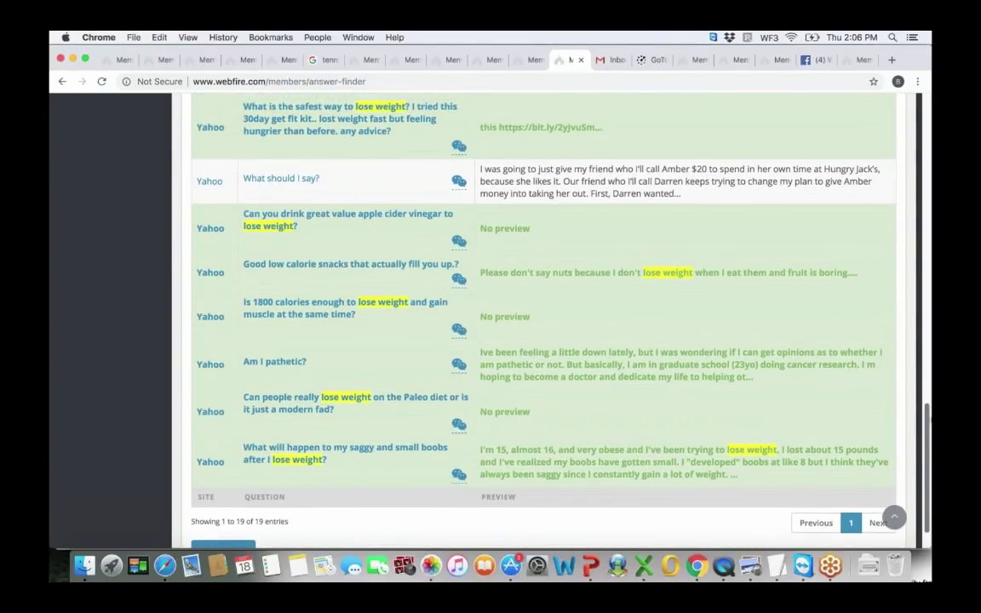
scroll(929, 422, down, 1)
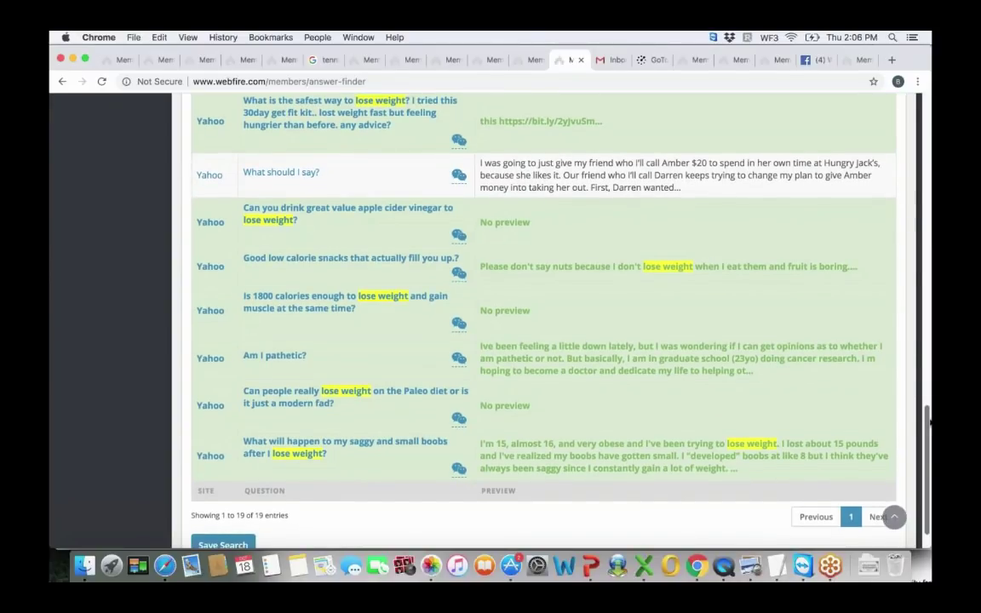
scroll(929, 421, down, 1)
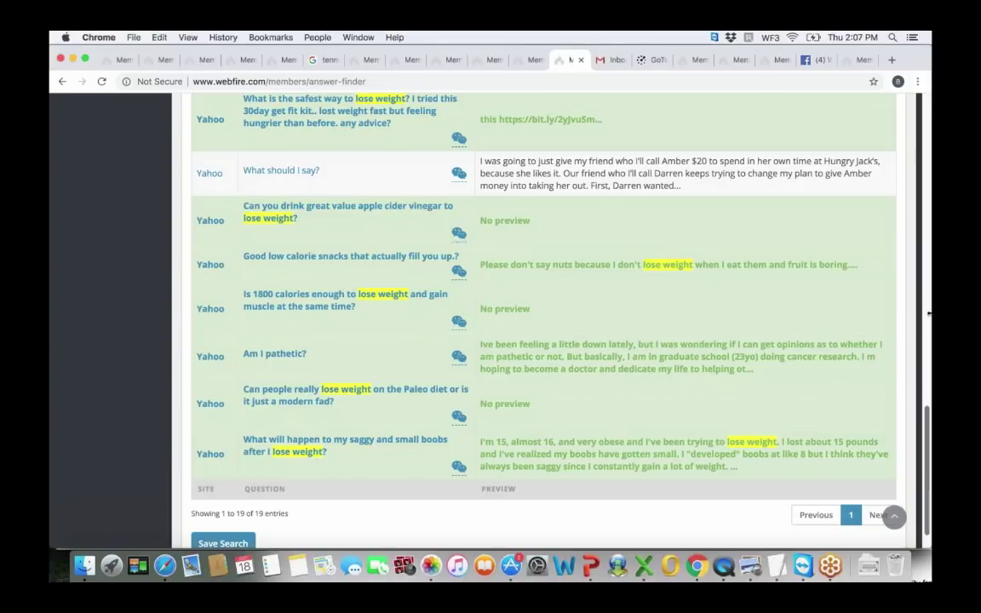
Switch to the open Tweet Lead Finder page and review the back pain category's keywords, exclusions, location and filter settings.
click(691, 59)
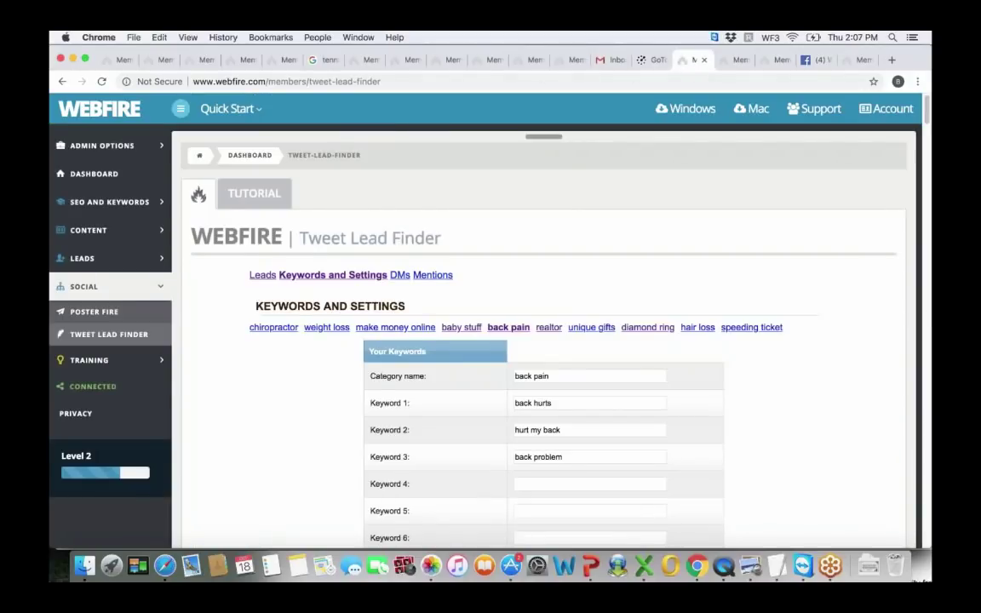
click(101, 80)
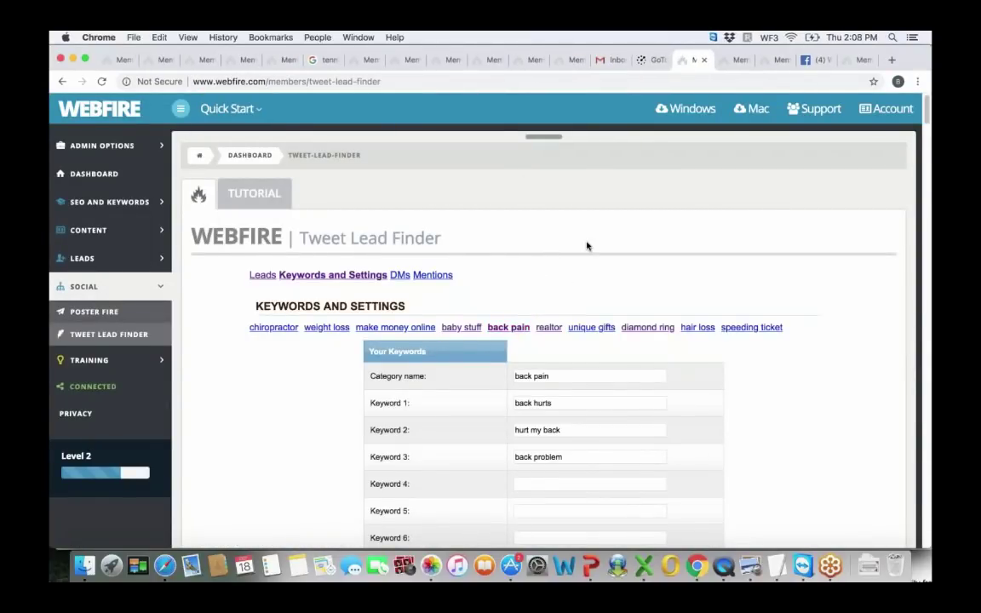
scroll(928, 119, down, 7)
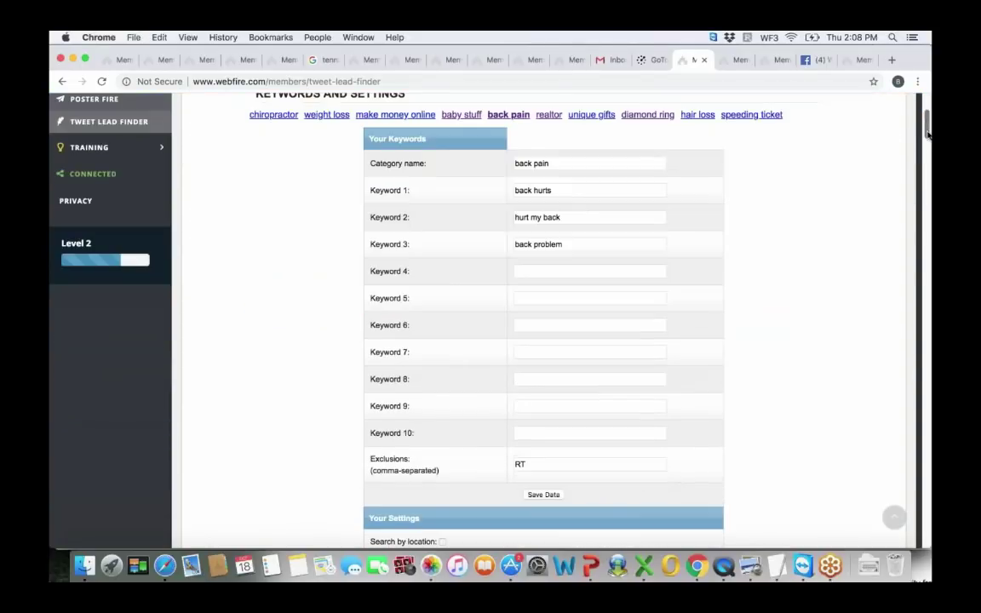
scroll(928, 123, up, 3)
scroll(928, 124, up, 2)
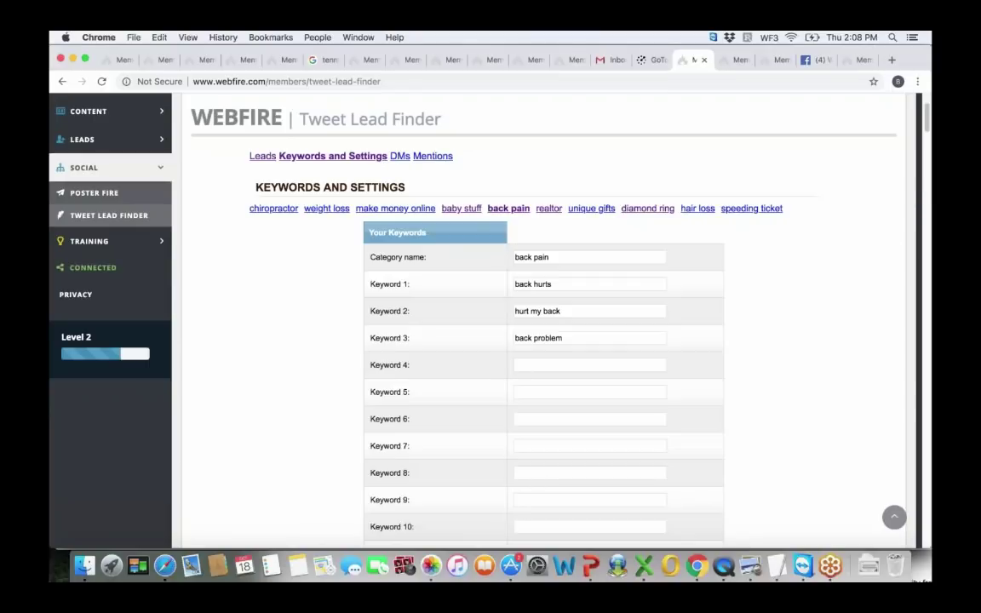
drag(925, 120, 924, 154)
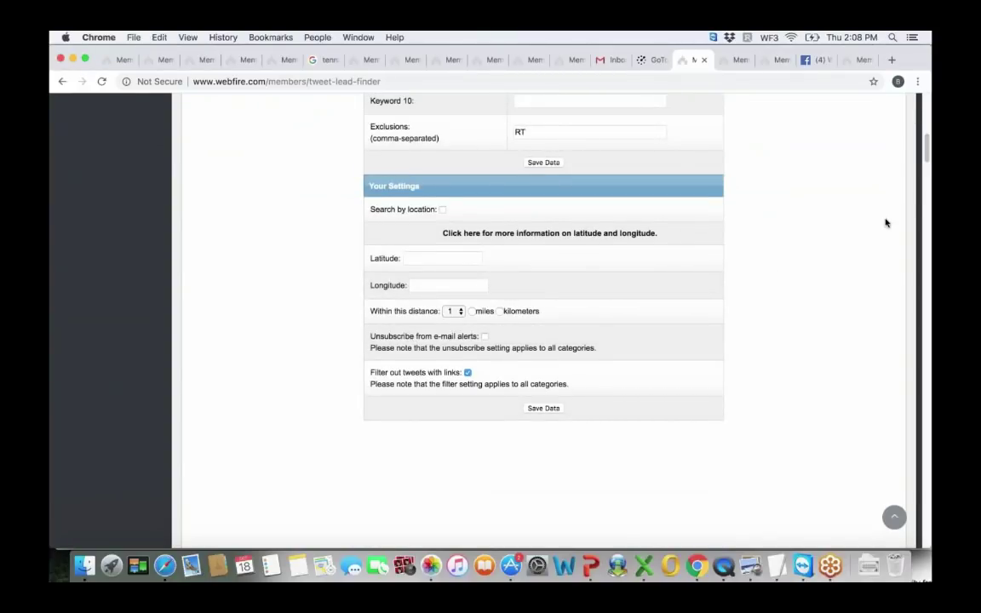
drag(926, 147, 926, 124)
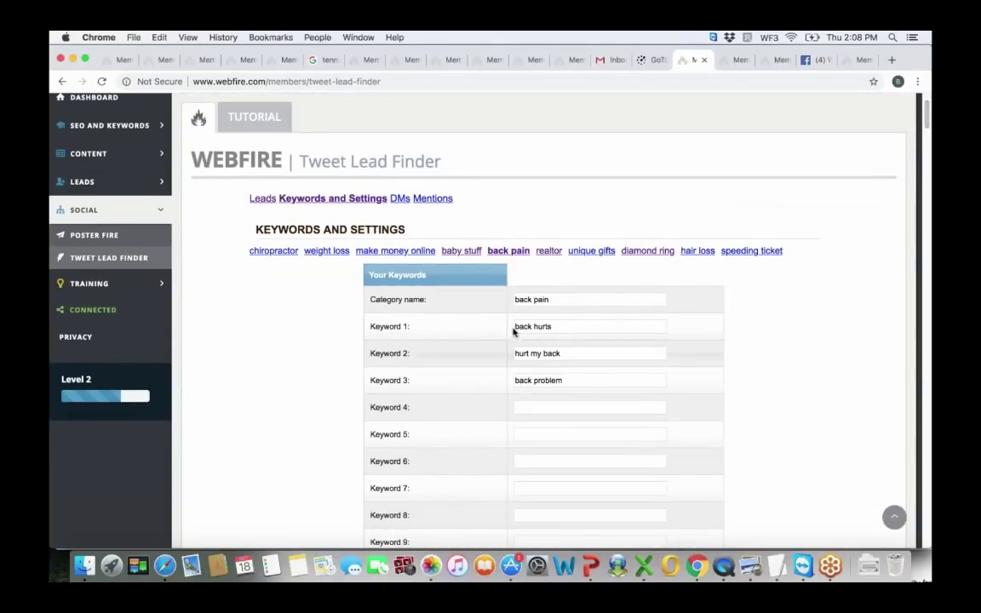
Open the back pain leads and look through the matching tweets to the end of the list, returning to its beginning.
click(264, 202)
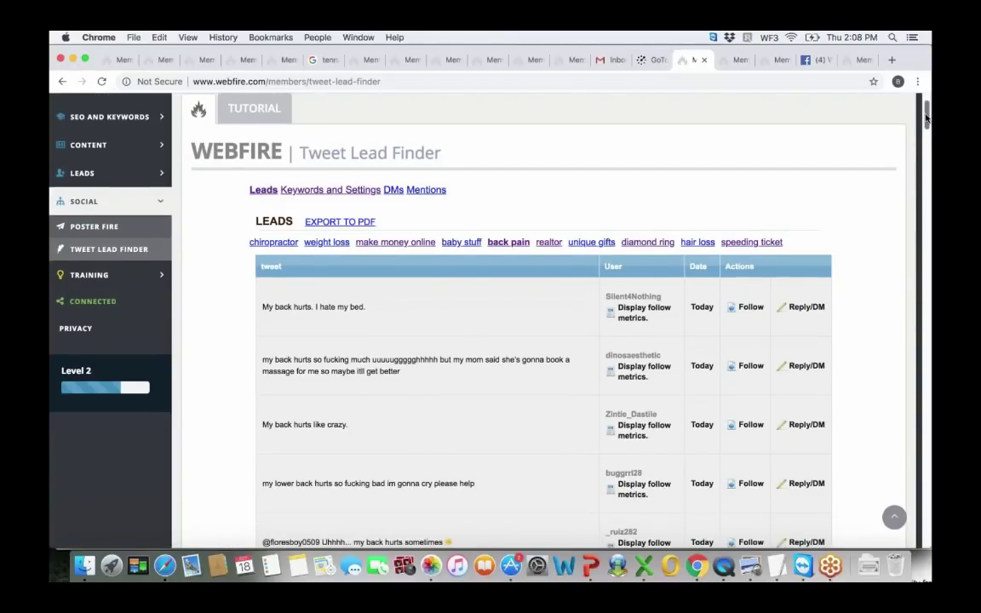
drag(926, 114, 927, 125)
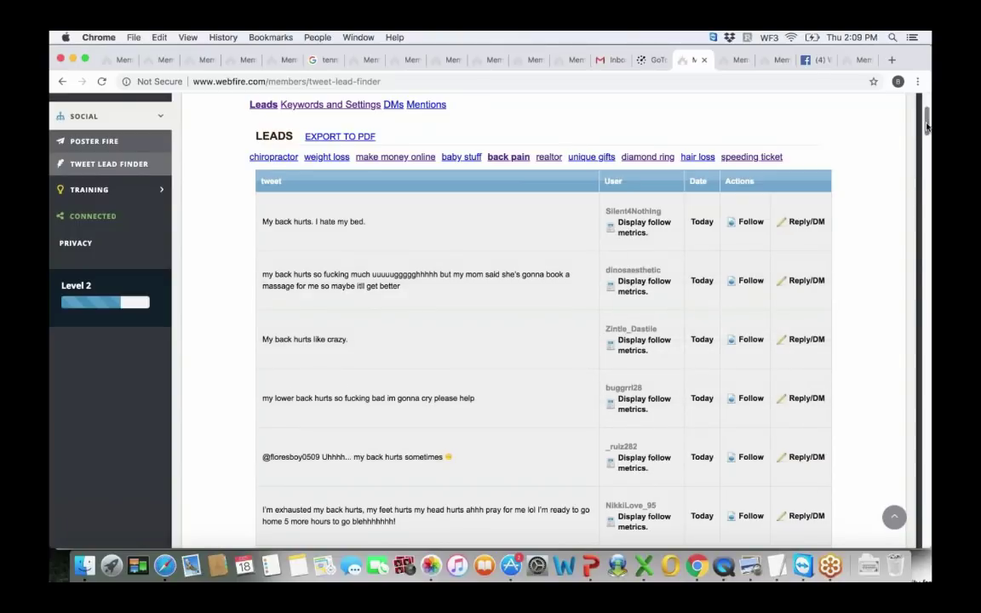
scroll(924, 136, down, 2)
drag(927, 126, 928, 148)
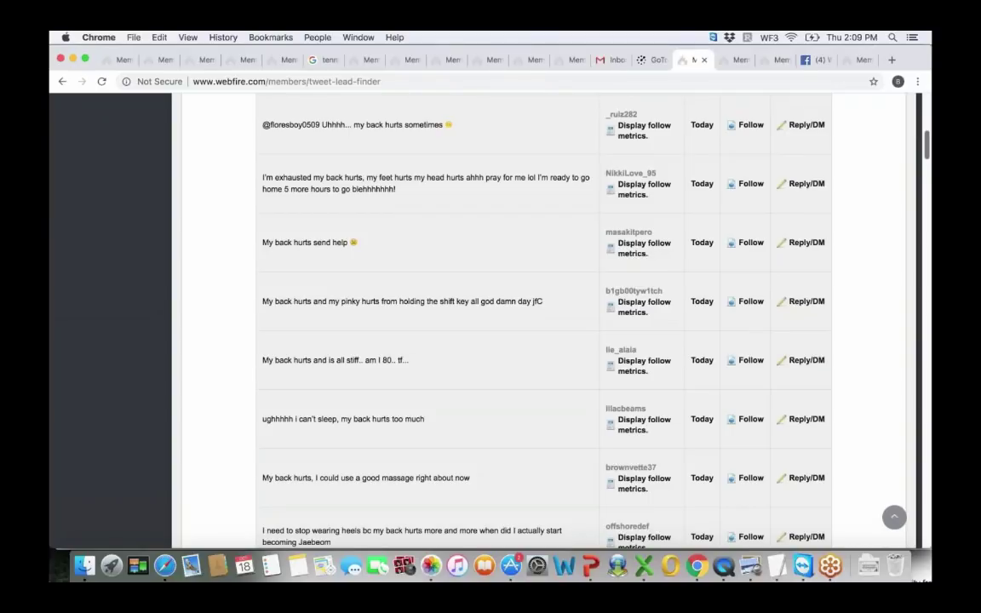
drag(928, 148, 928, 527)
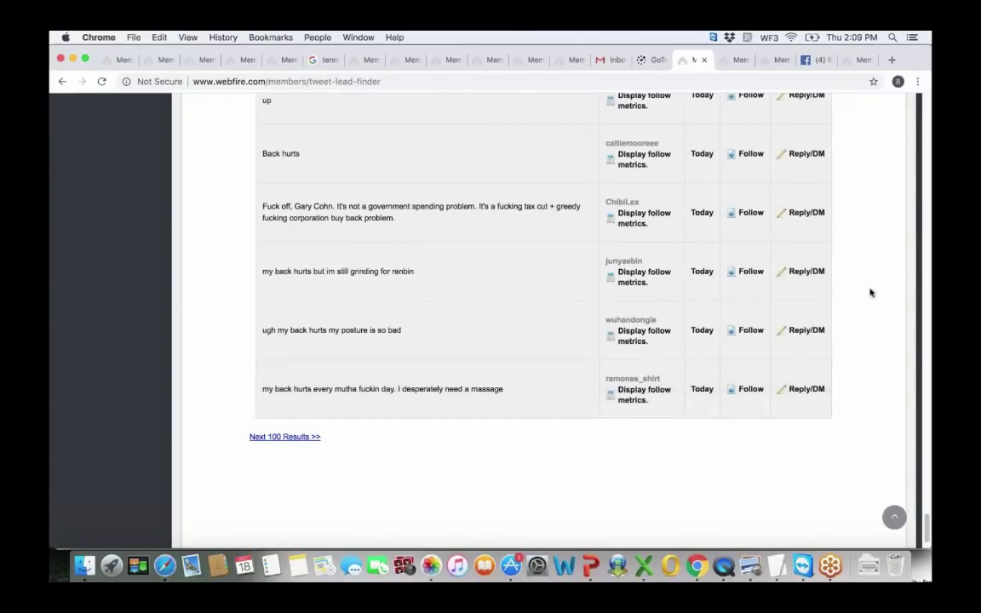
scroll(924, 263, up, 10)
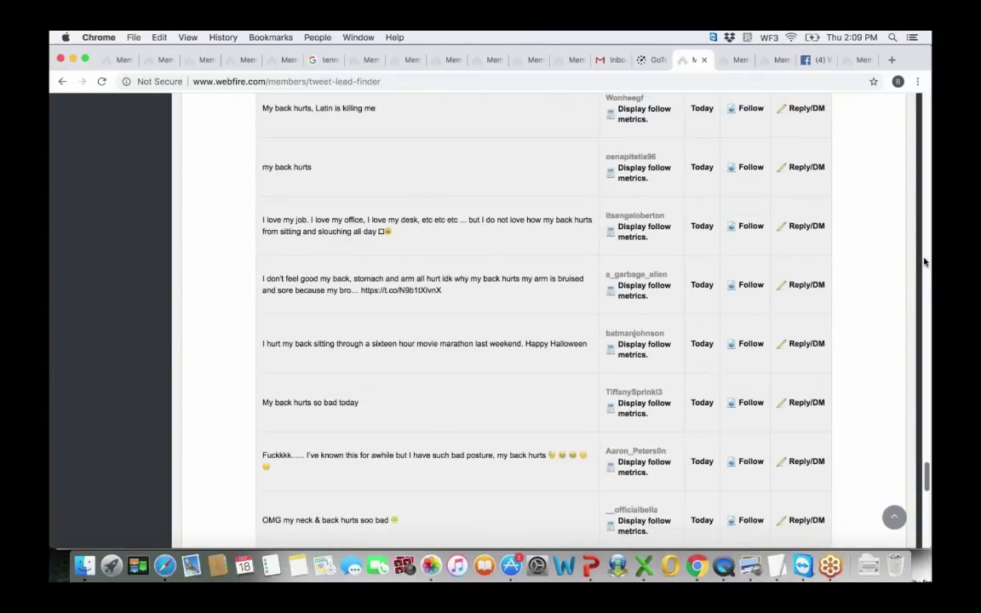
scroll(924, 263, up, 10)
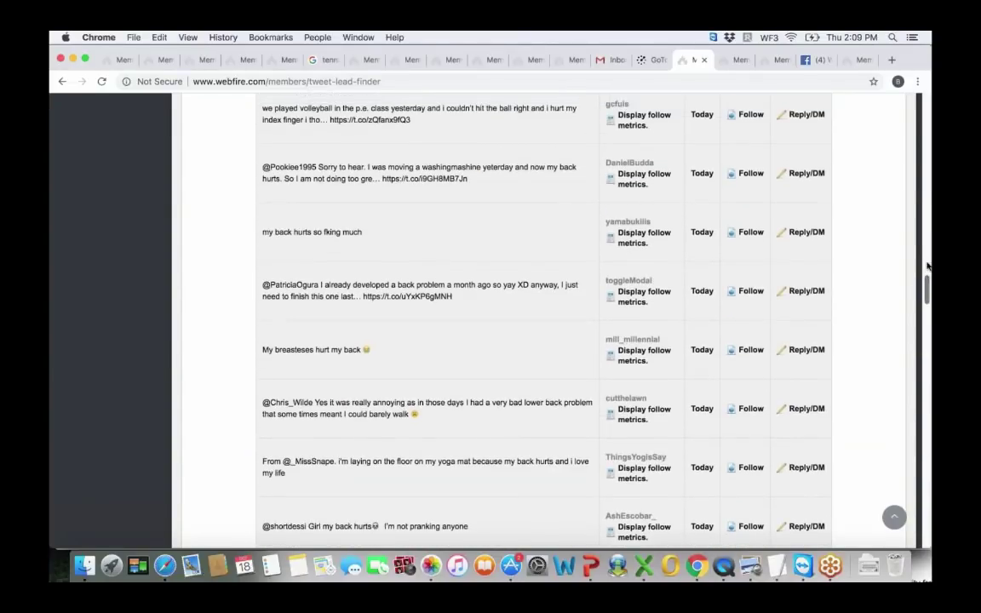
drag(927, 267, 926, 106)
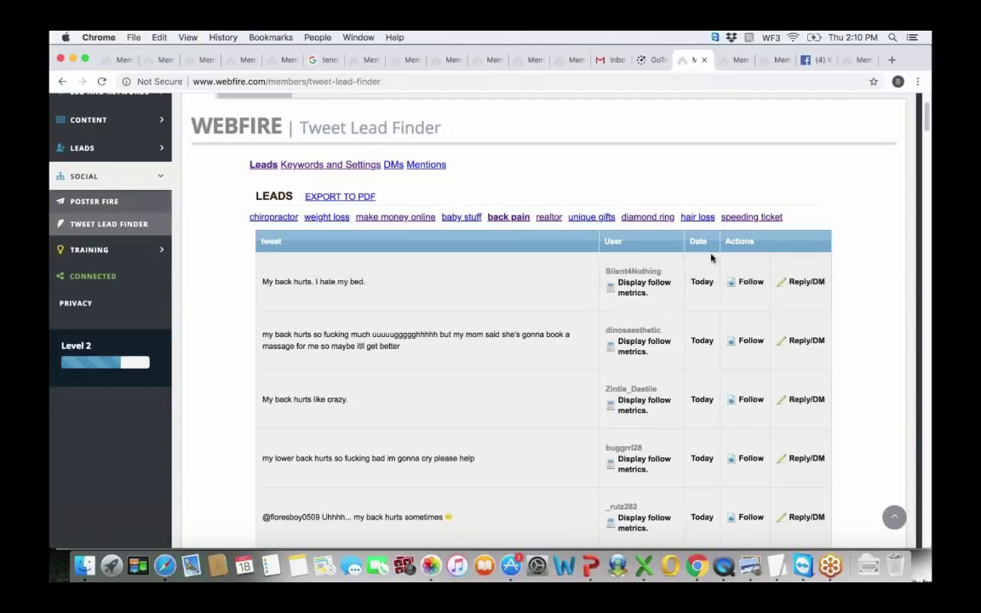
Show the speeding ticket leads, look through the tweets and return to the beginning of the list.
click(752, 218)
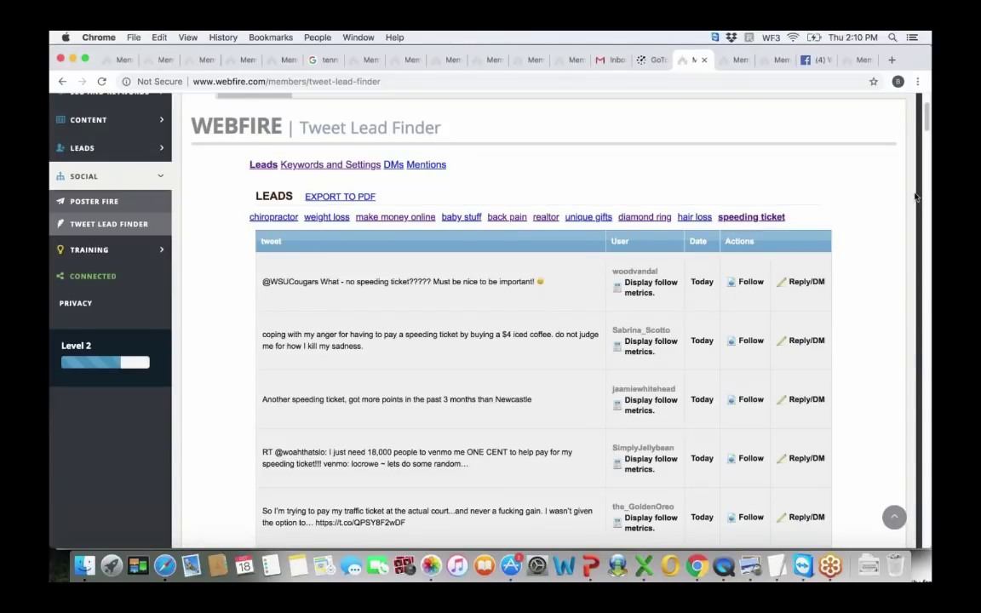
scroll(924, 134, down, 3)
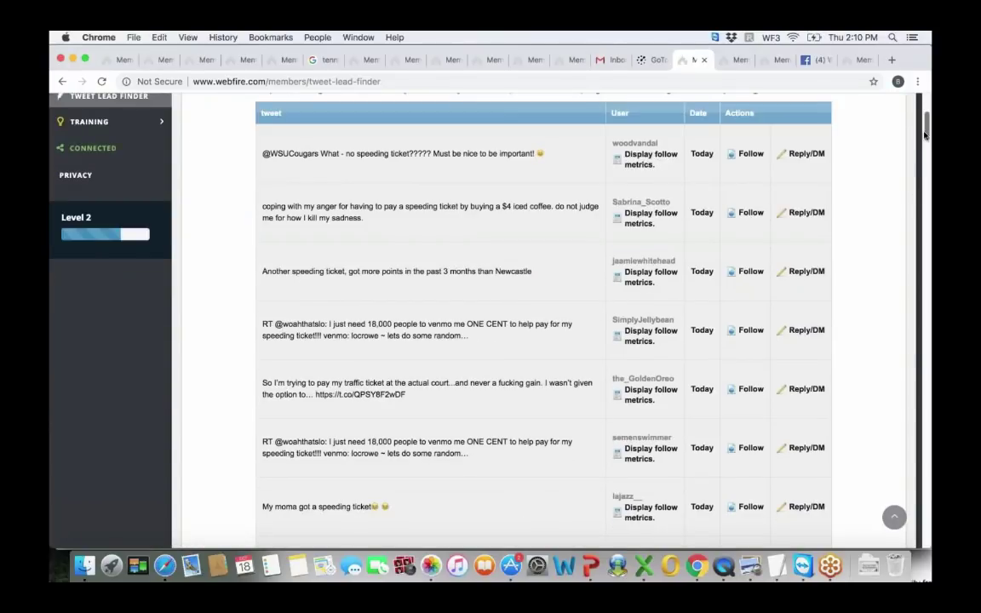
mouse_move(925, 135)
mouse_down()
mouse_move(924, 144)
mouse_move(924, 136)
mouse_up()
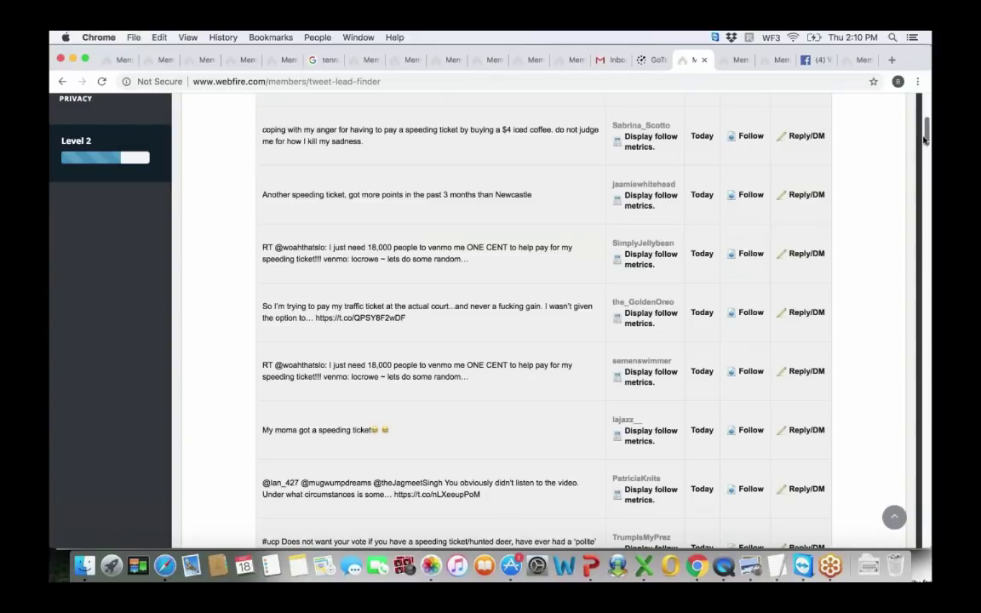
drag(924, 138, 924, 143)
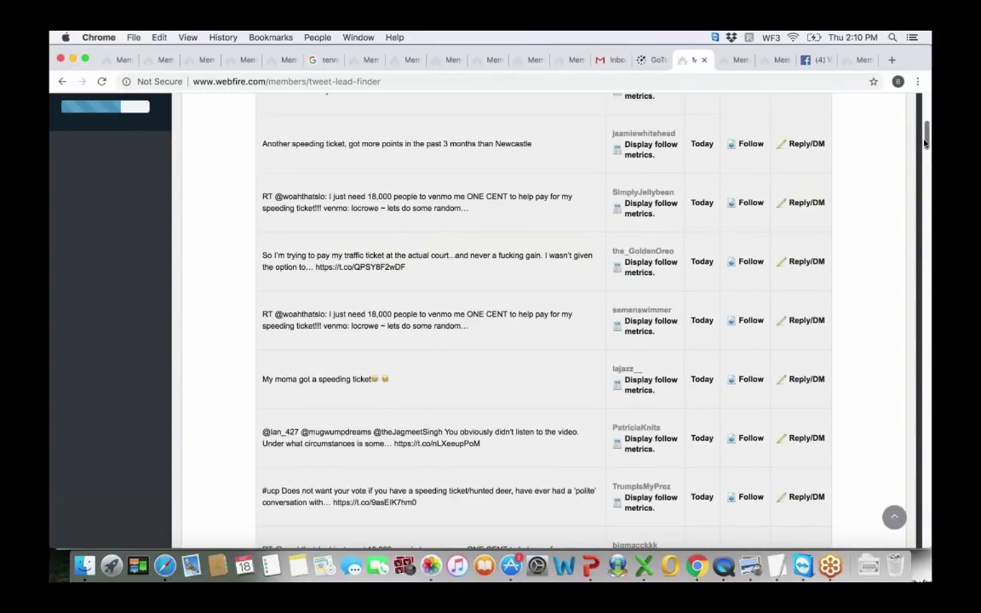
drag(924, 143, 925, 149)
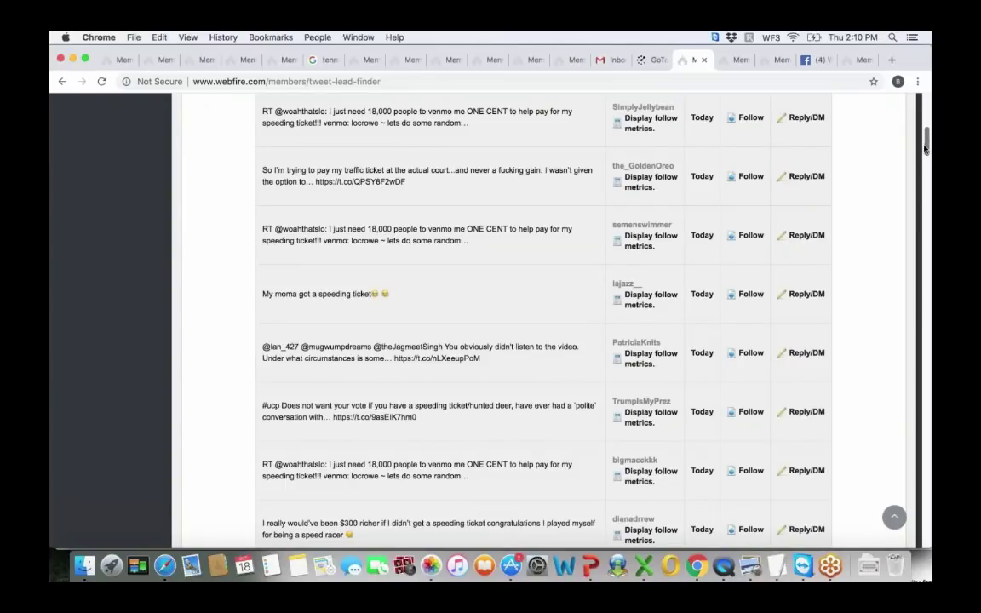
drag(924, 149, 920, 215)
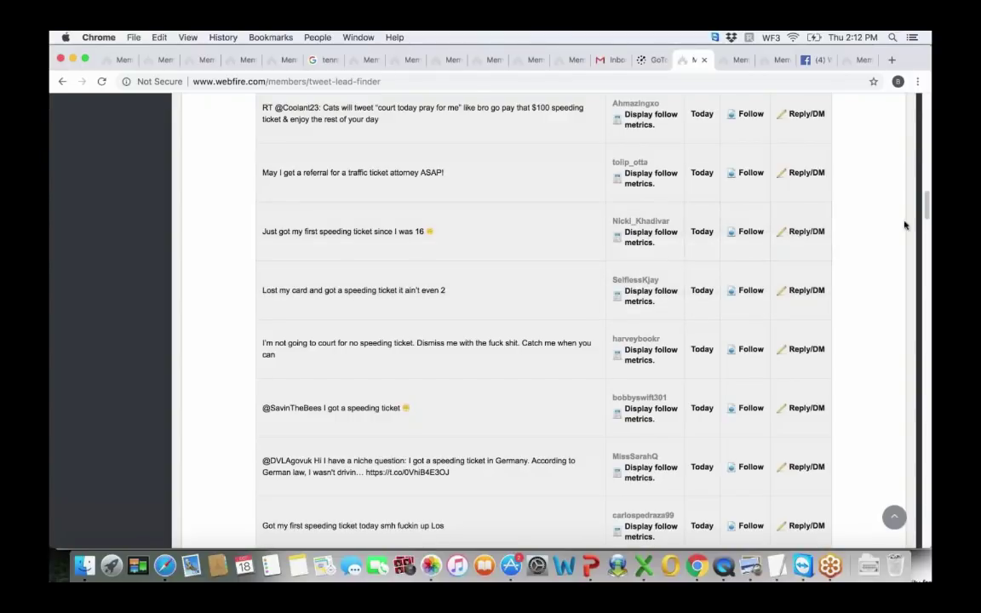
drag(926, 202, 926, 122)
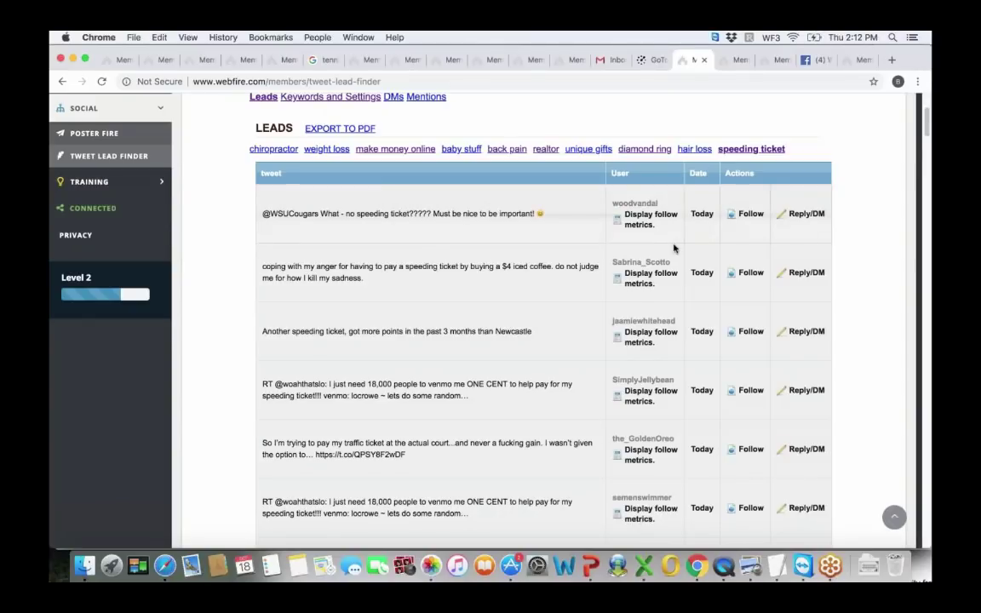
Display the follow metrics for the author of the first speeding ticket tweet.
click(632, 220)
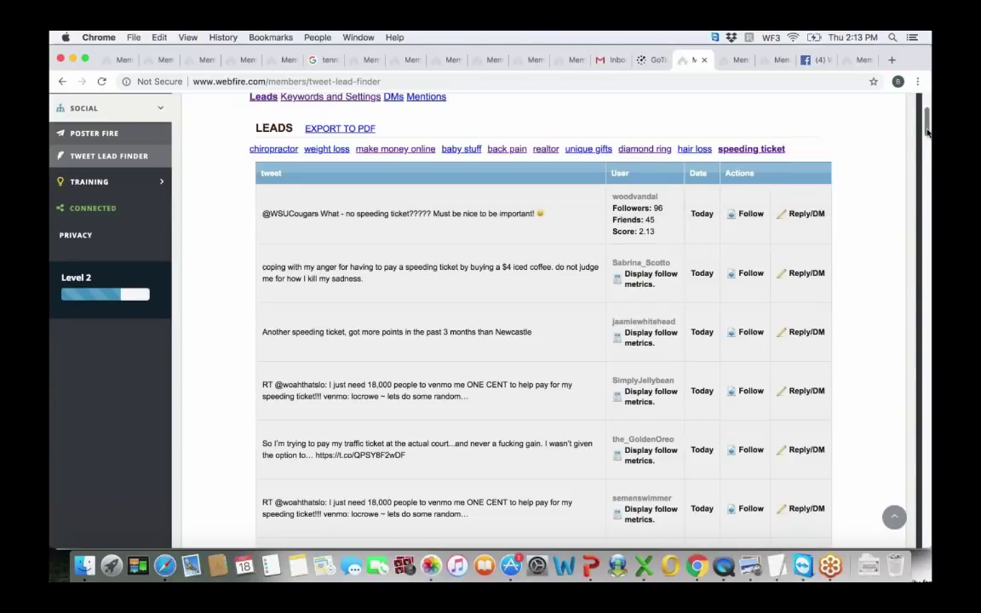
scroll(925, 128, up, 2)
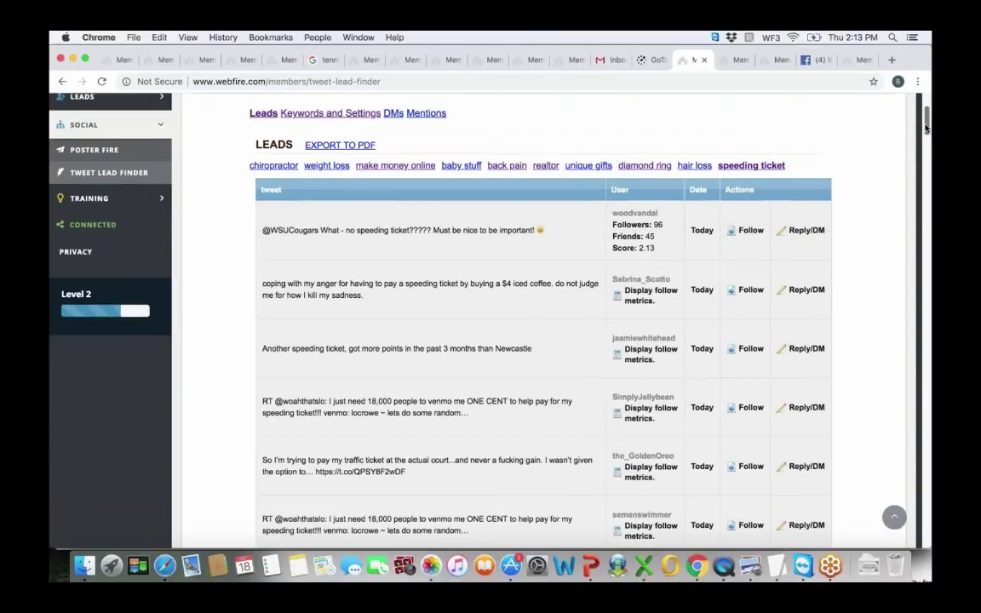
scroll(925, 128, down, 2)
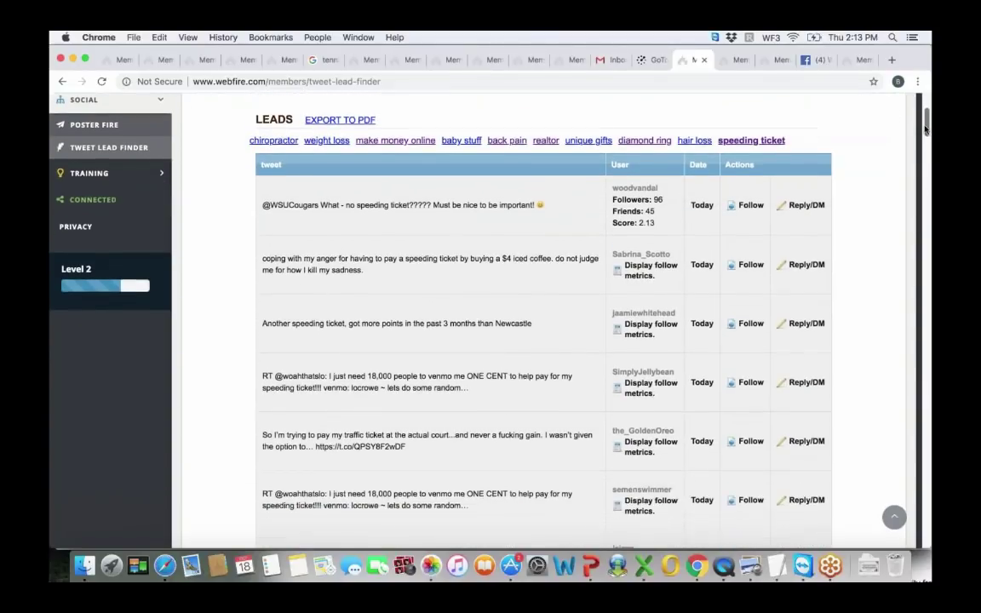
scroll(925, 128, up, 2)
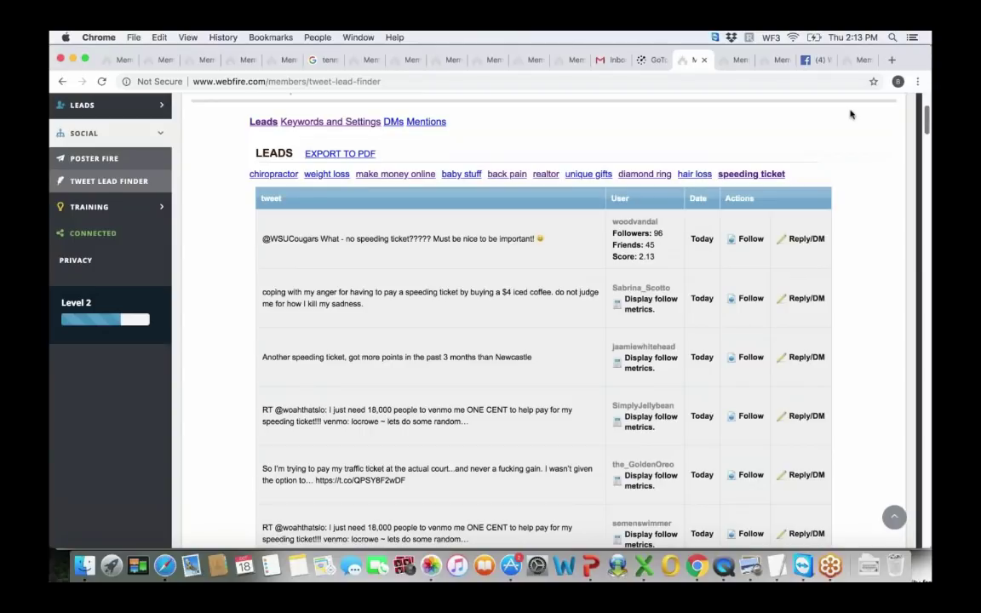
Show the diamond ring leads, look through the ring shopping tweets and return to the category links.
click(629, 175)
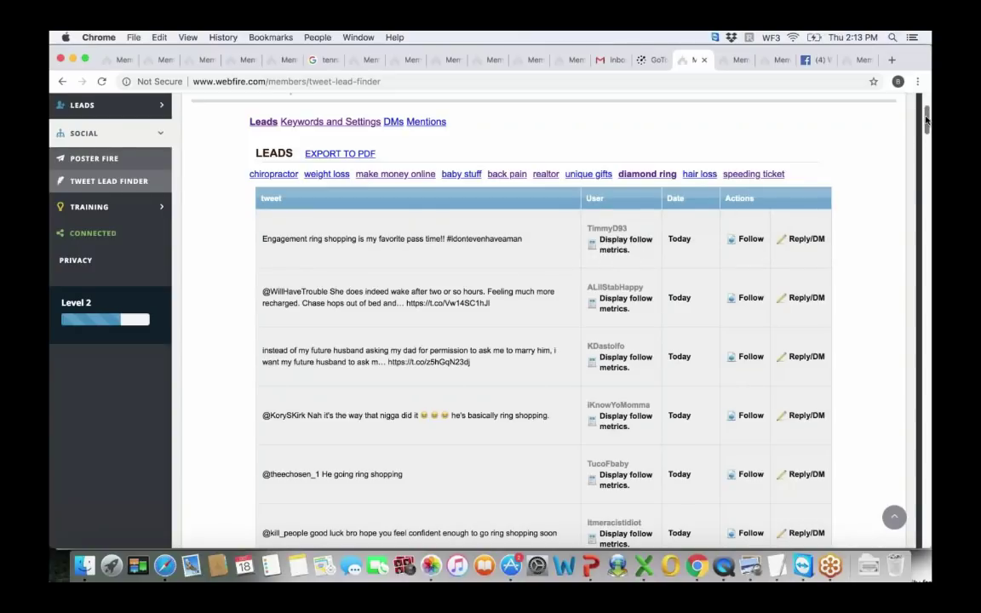
drag(926, 120, 926, 153)
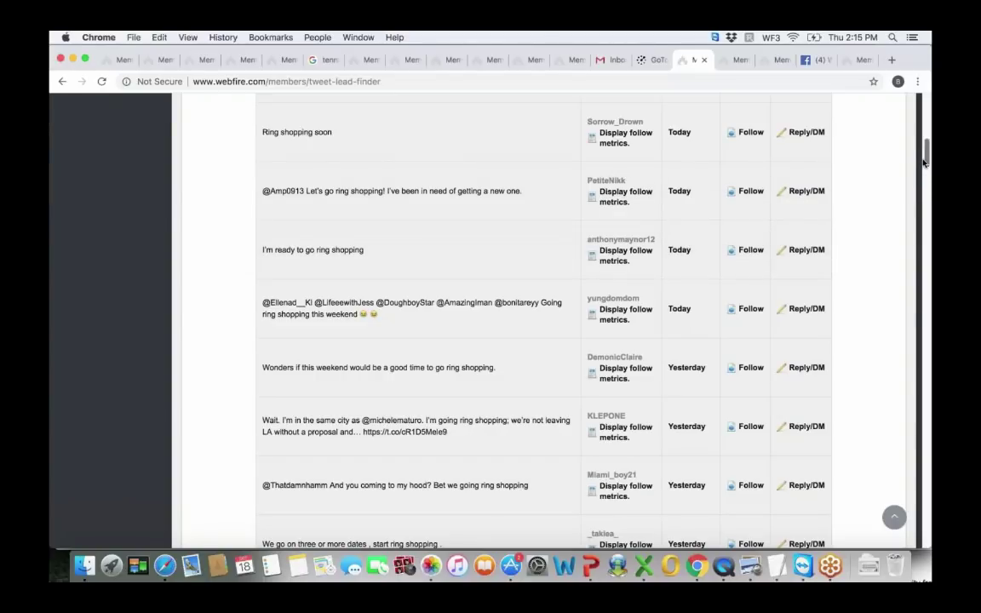
scroll(924, 154, up, 3)
scroll(924, 153, up, 5)
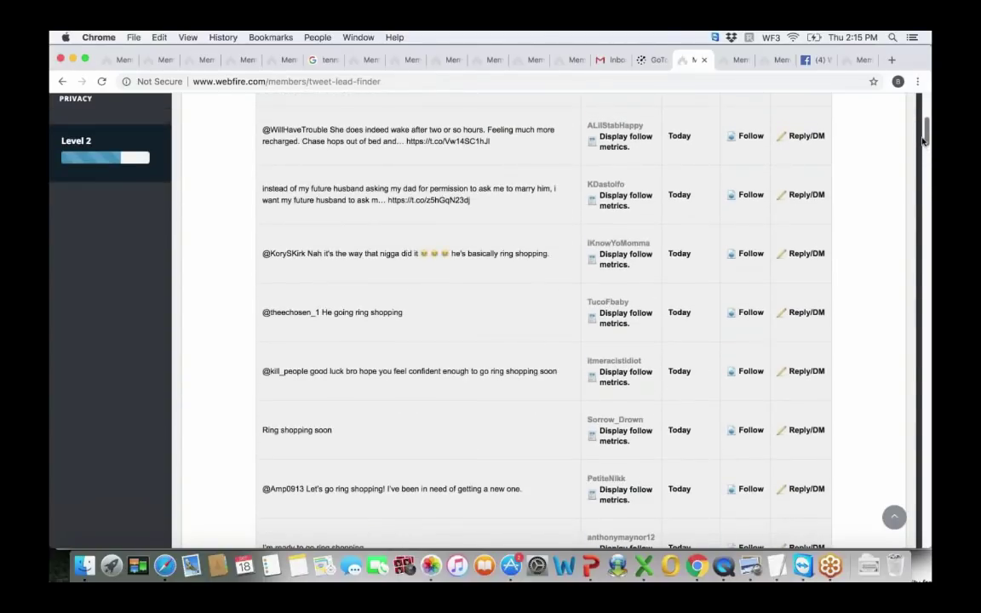
scroll(919, 127, down, 3)
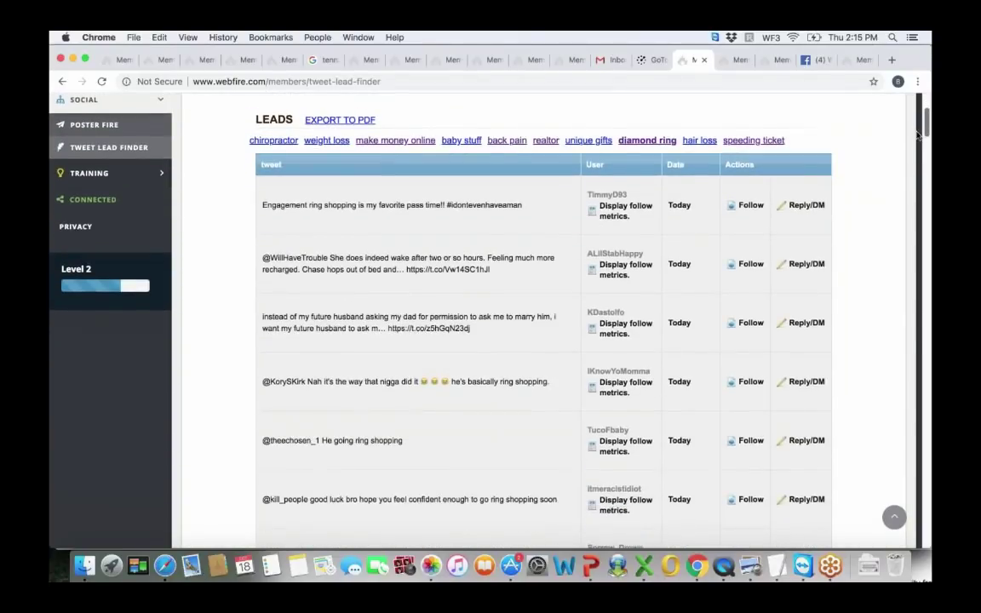
scroll(919, 127, up, 3)
scroll(920, 127, down, 1)
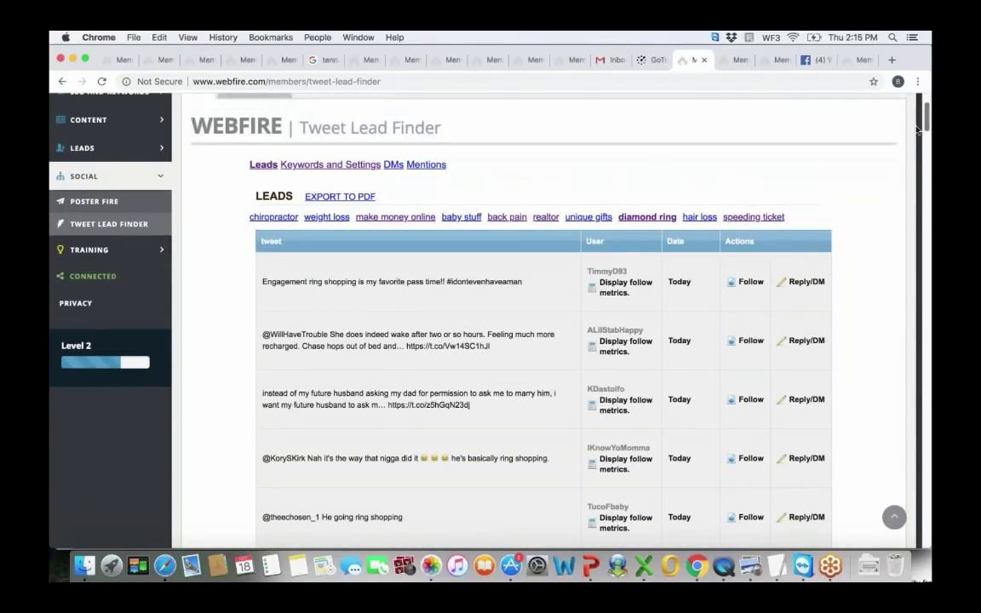
scroll(881, 169, up, 2)
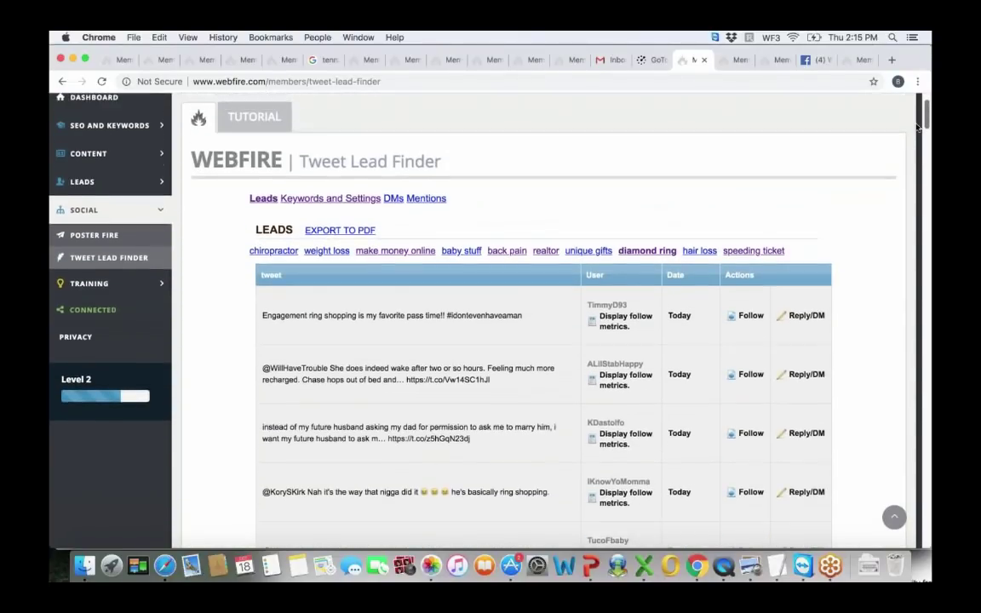
Switch to the open Backlinks comparison for "mobile autoresponder" and look through the linking sites down to the Top Competitors table.
click(735, 61)
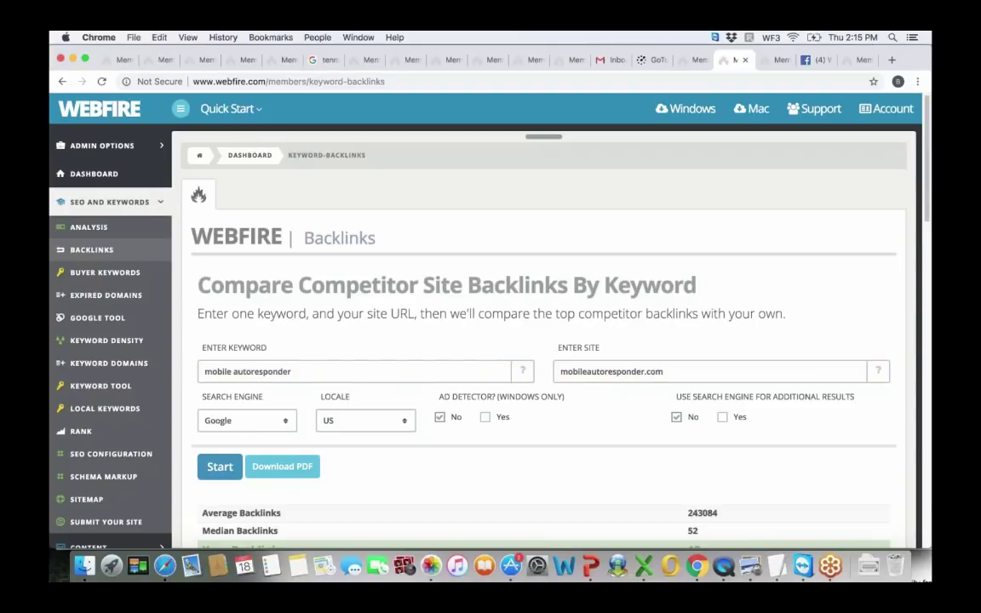
drag(926, 155, 928, 380)
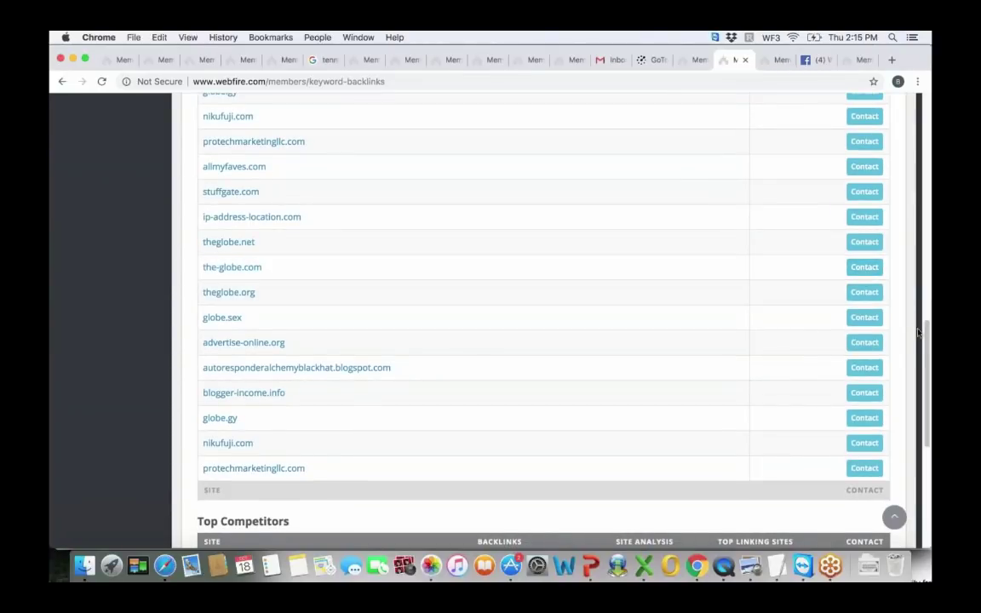
drag(927, 332, 837, 426)
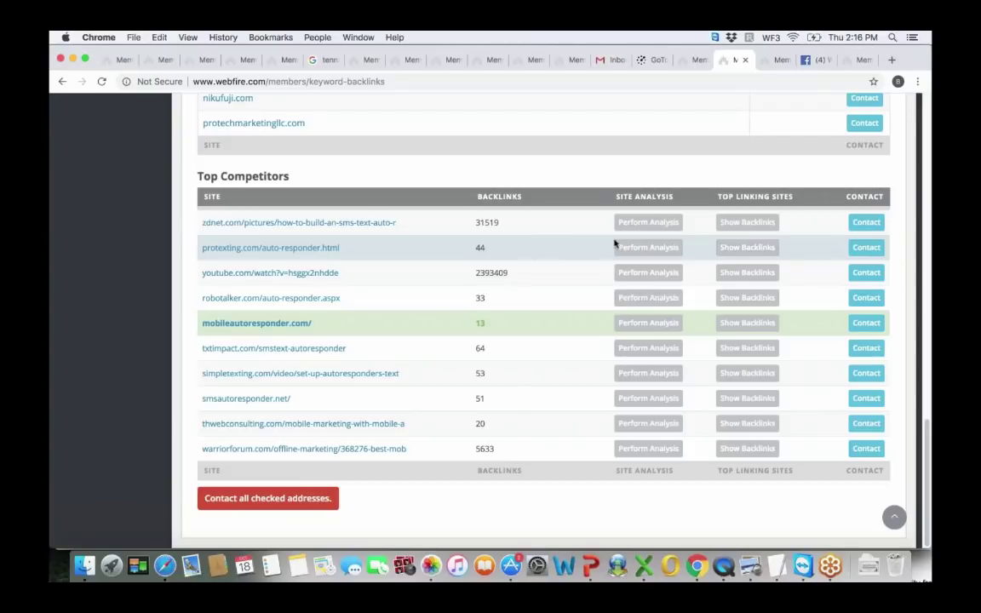
Show the competitor backlinks of protexting.com/auto-responder.html, look through the inlinking sites and close the list.
click(734, 247)
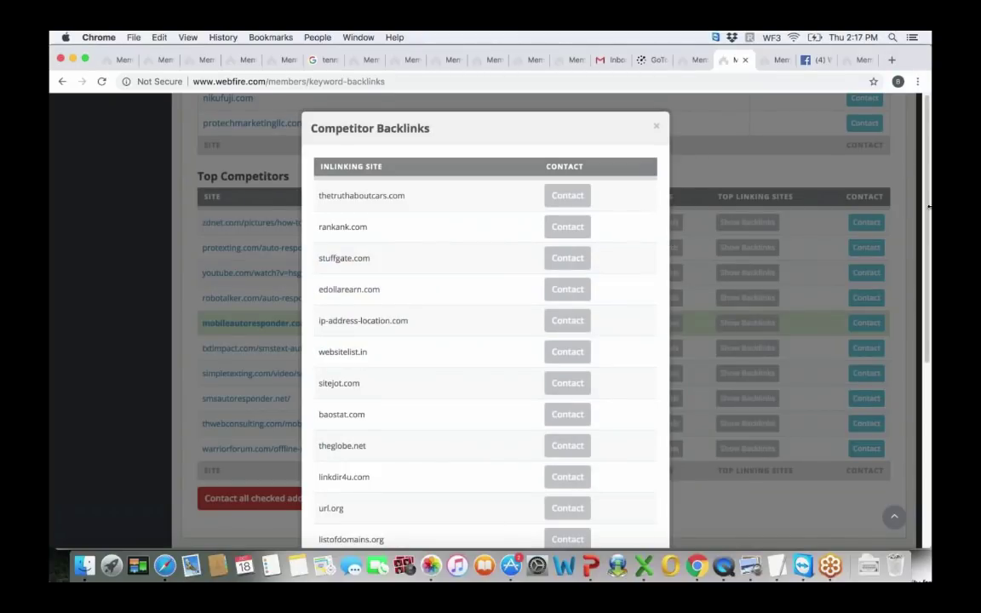
drag(929, 205, 928, 238)
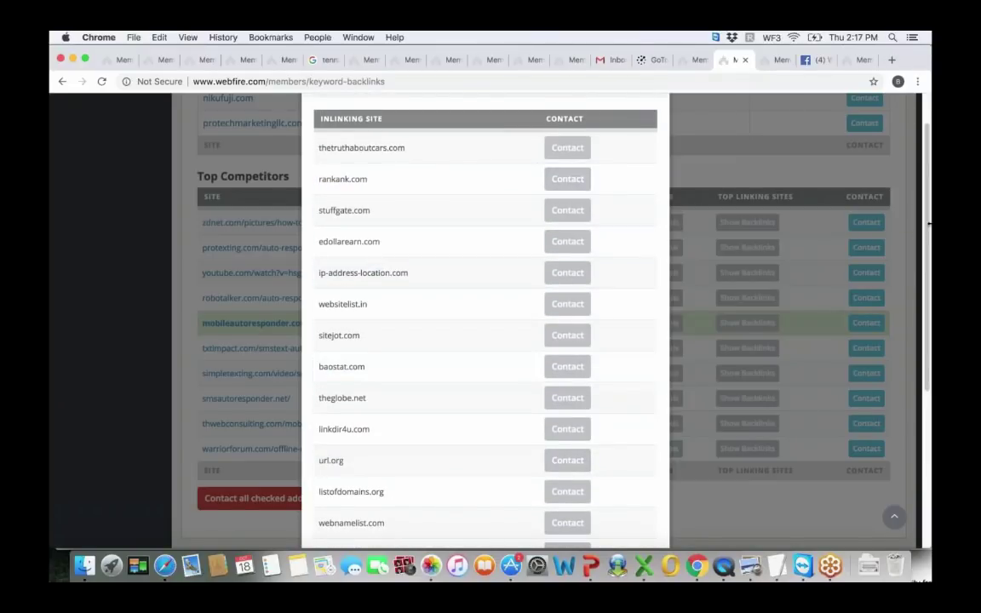
scroll(928, 223, up, 3)
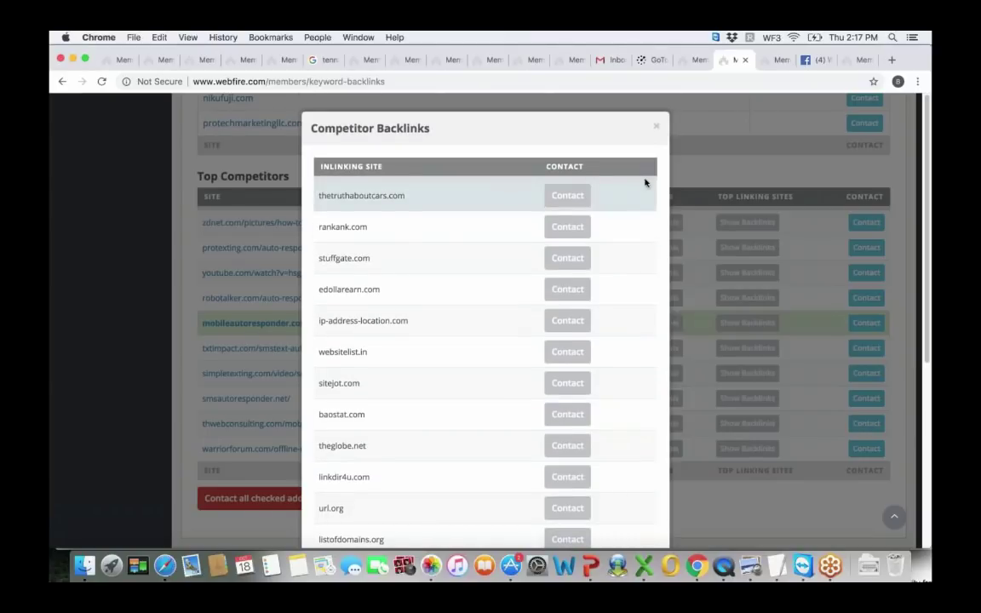
click(655, 128)
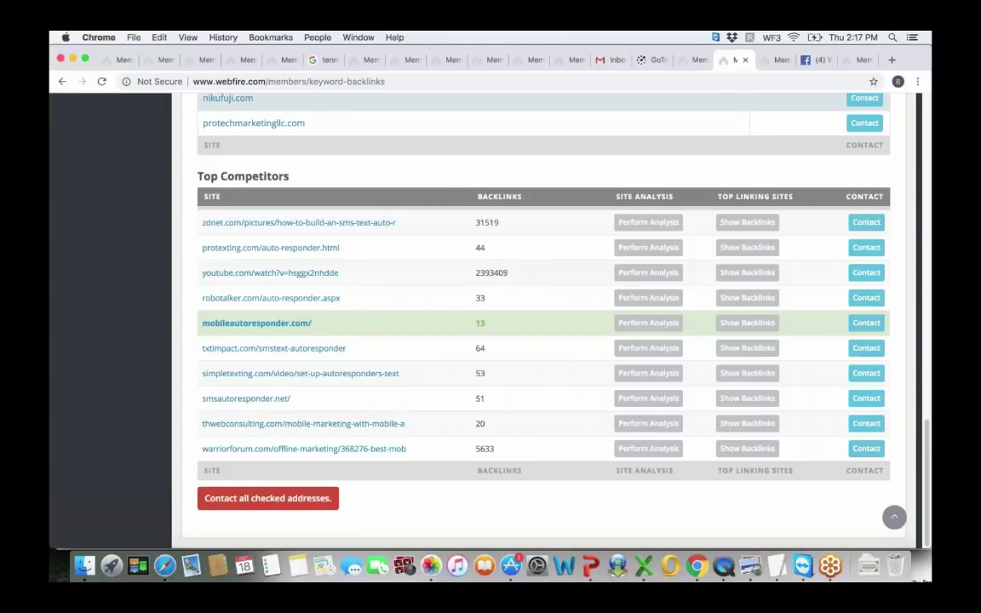
Switch to the open WebFire Dashboard, look through its contents and return to the beginning of the page.
click(778, 61)
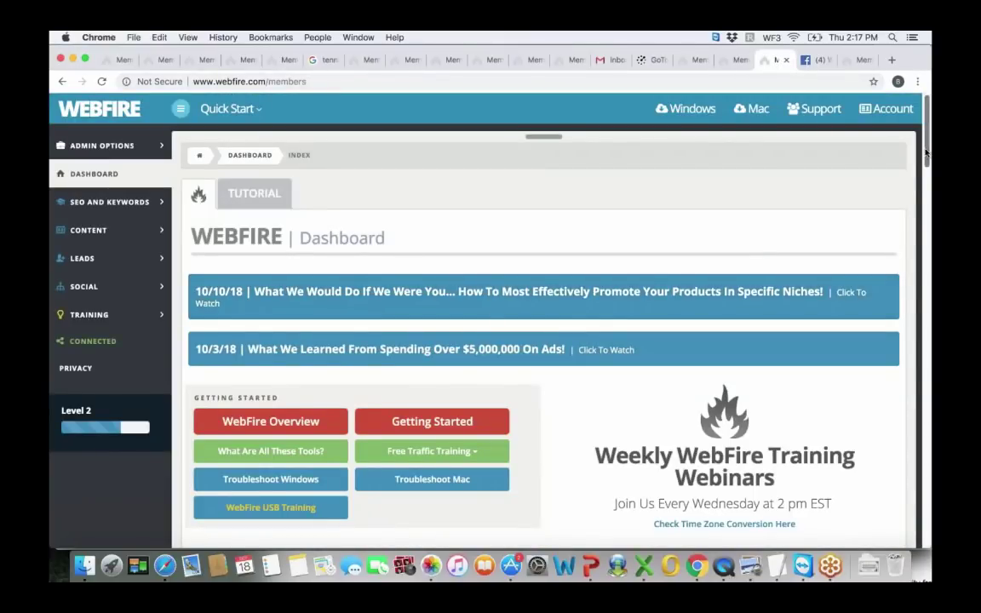
scroll(925, 154, down, 2)
scroll(924, 155, up, 1)
scroll(925, 154, down, 2)
scroll(926, 154, up, 2)
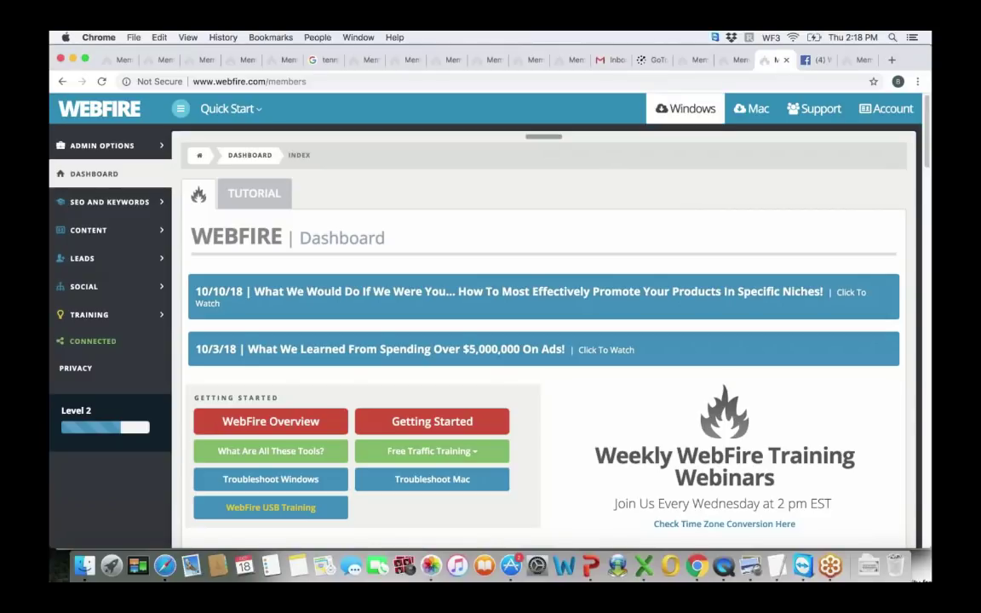
Switch to the open Ranked Lead Finder results, look through the ranked sites and return to the keyword search area.
click(853, 63)
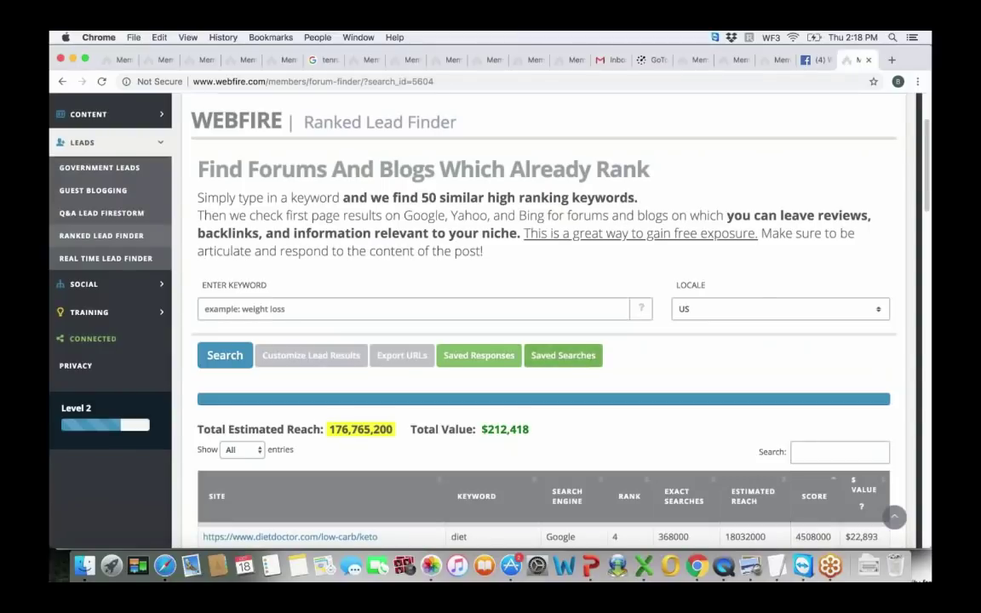
scroll(851, 161, down, 4)
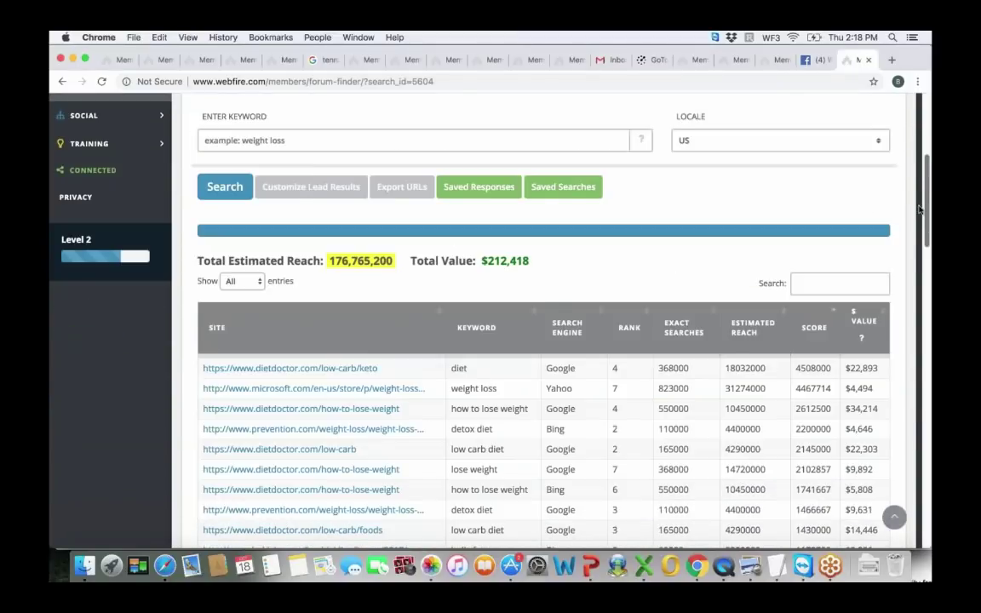
scroll(918, 172, up, 3)
scroll(918, 173, up, 2)
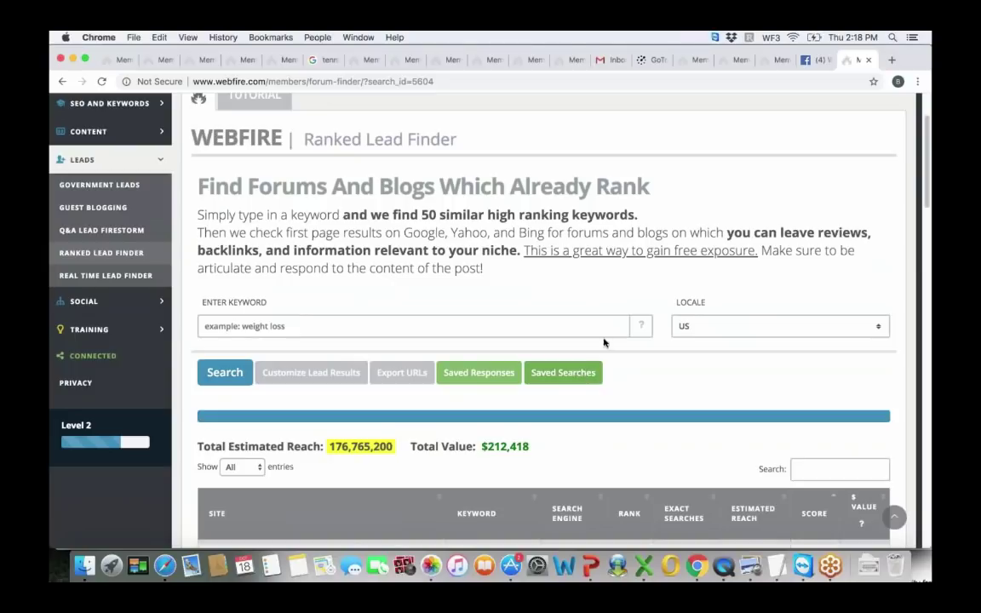
Return to the Dashboard and follow the Getting Started guide, answering Yes to already having a website and choosing to add a domain.
click(771, 63)
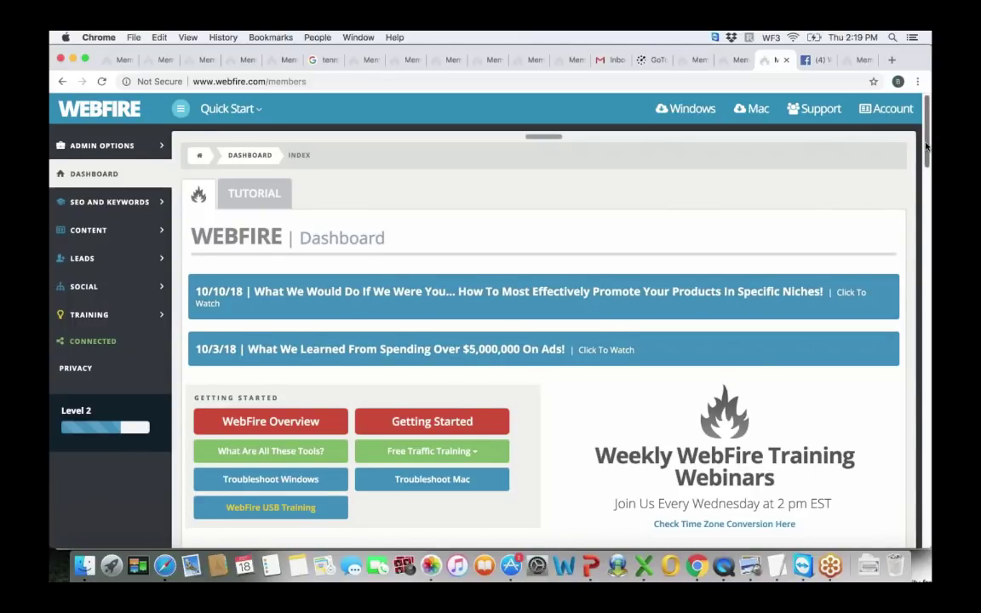
drag(926, 147, 926, 151)
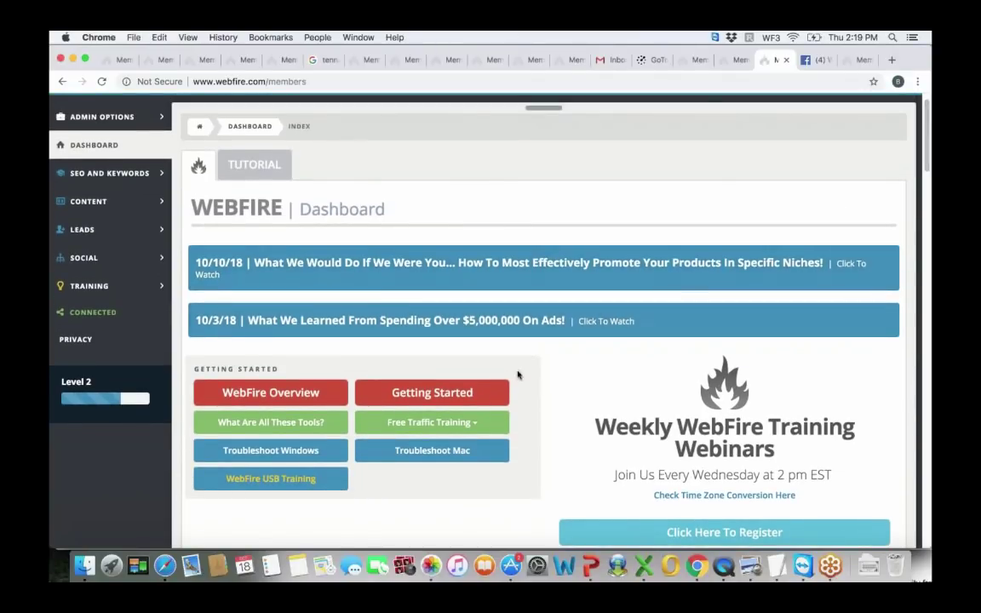
click(426, 397)
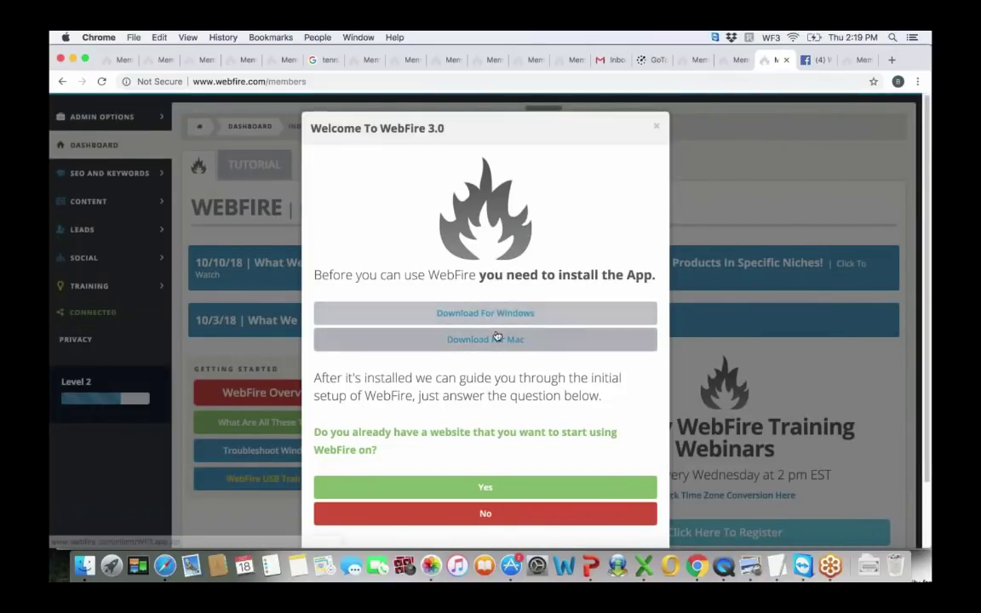
click(504, 492)
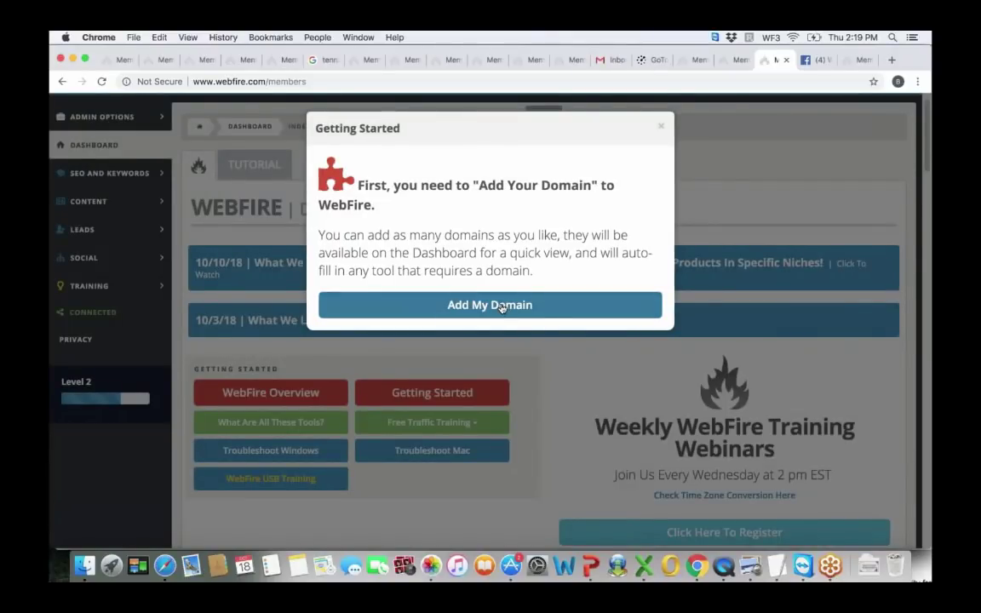
click(502, 306)
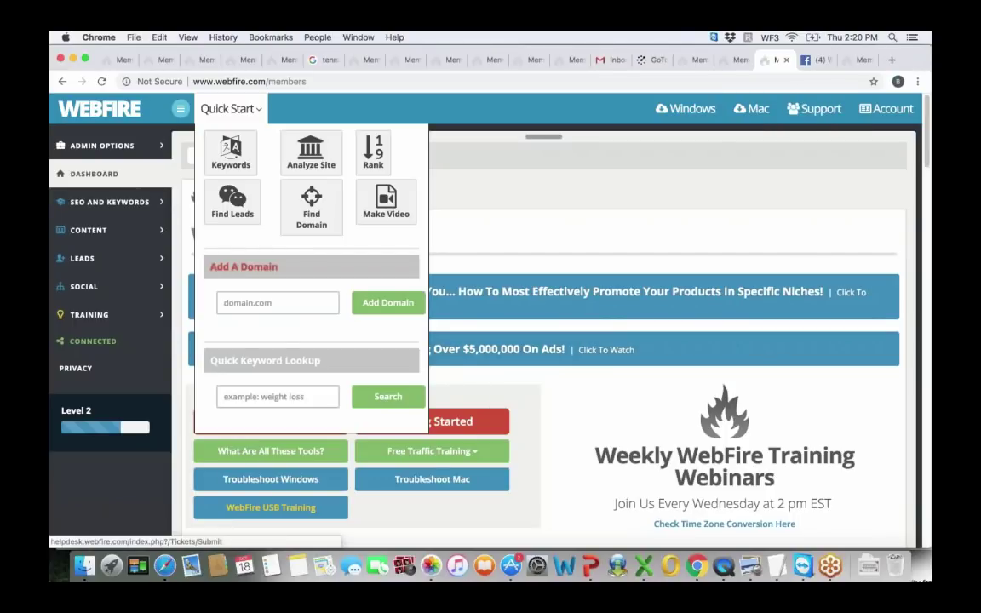
Switch to the open WebFire Facebook group and look through the Wednesday Webinar post and its comments.
click(815, 61)
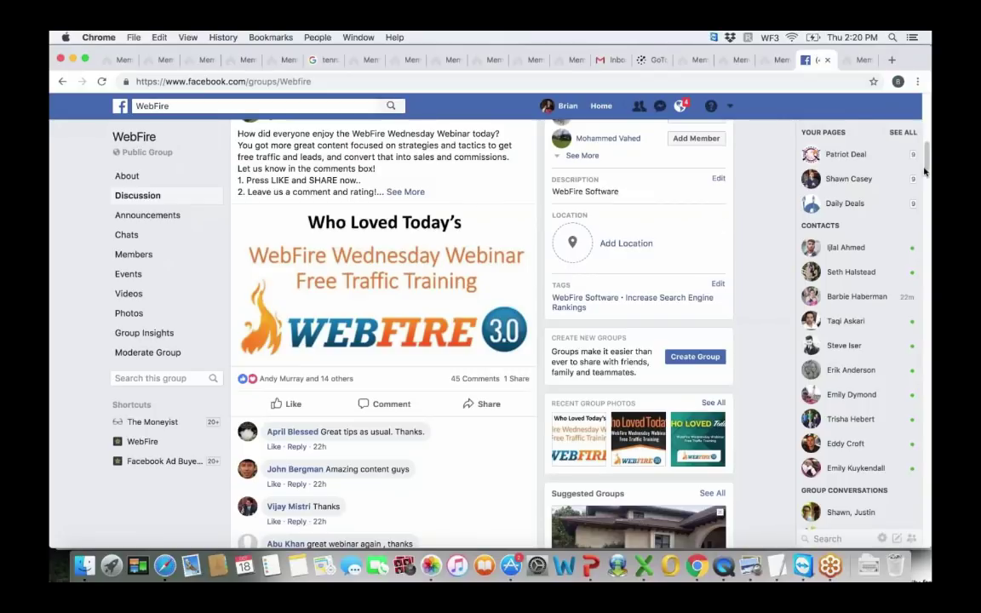
scroll(925, 166, up, 1)
scroll(926, 166, up, 1)
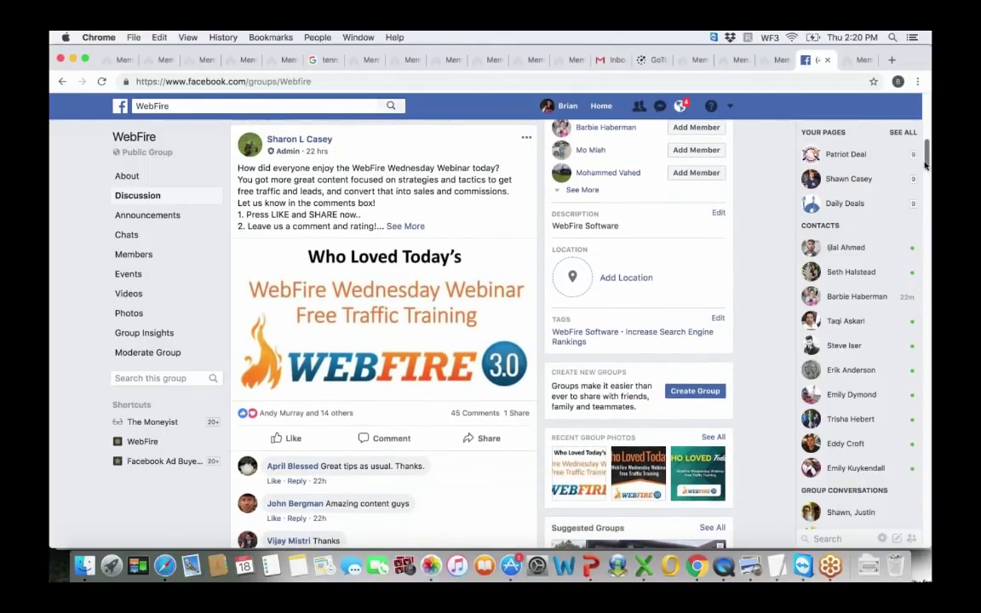
mouse_move(925, 166)
mouse_down()
mouse_move(927, 294)
mouse_move(926, 169)
mouse_up()
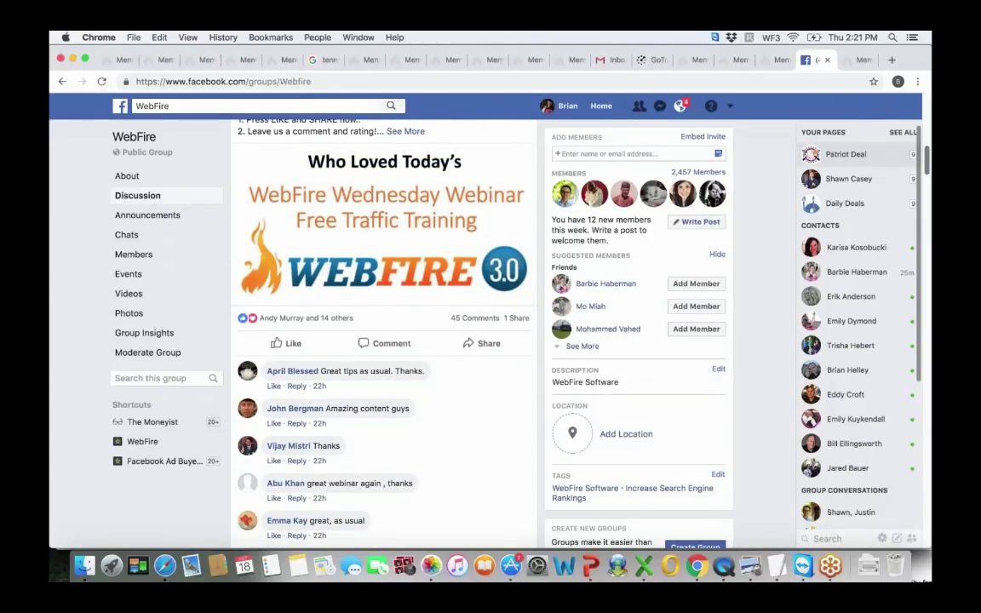
Return to the WebFire Dashboard, then switch to PowerPoint with the July 2018 bootcamp presentation.
click(777, 61)
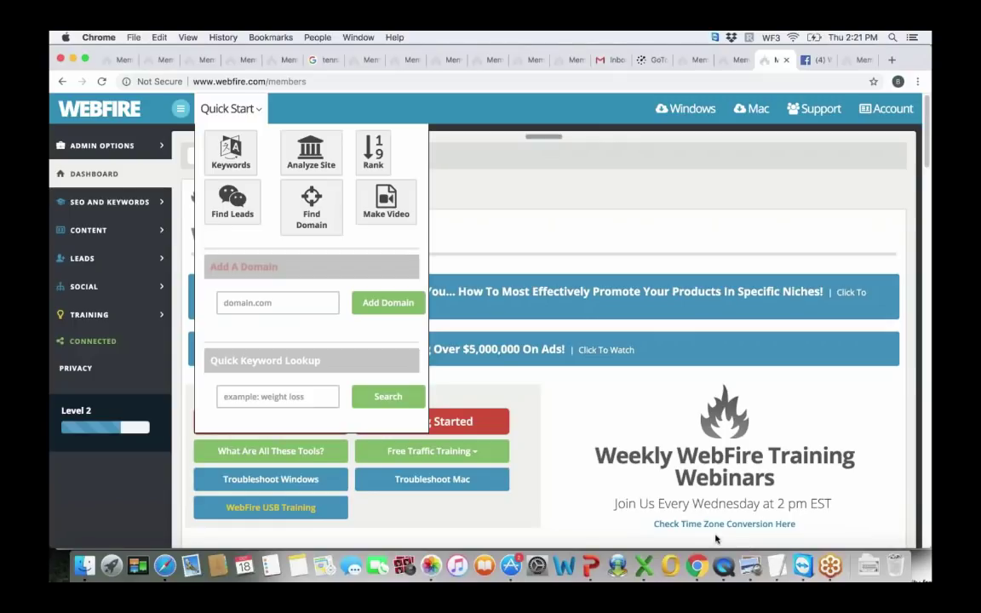
click(591, 565)
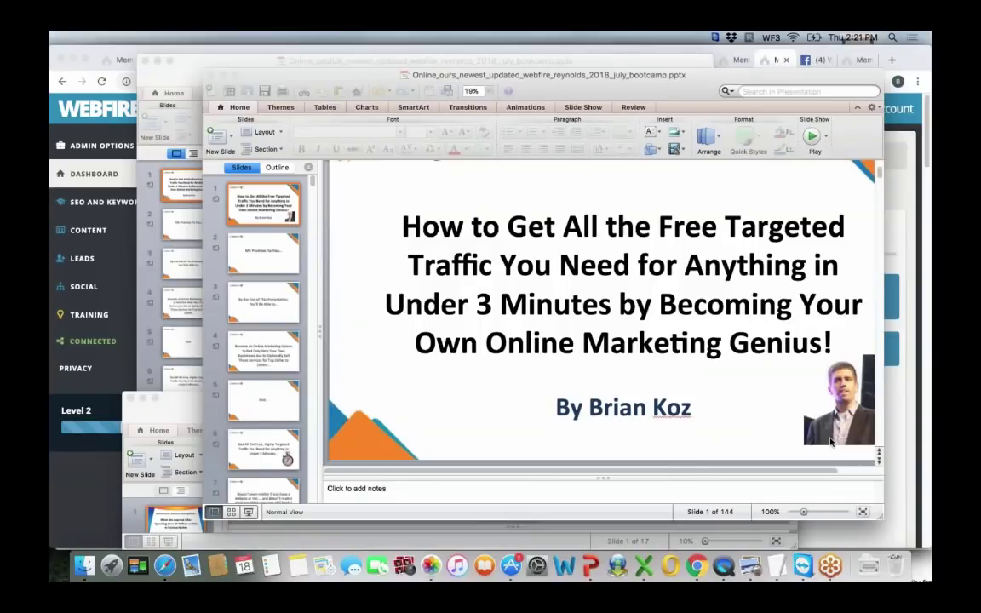